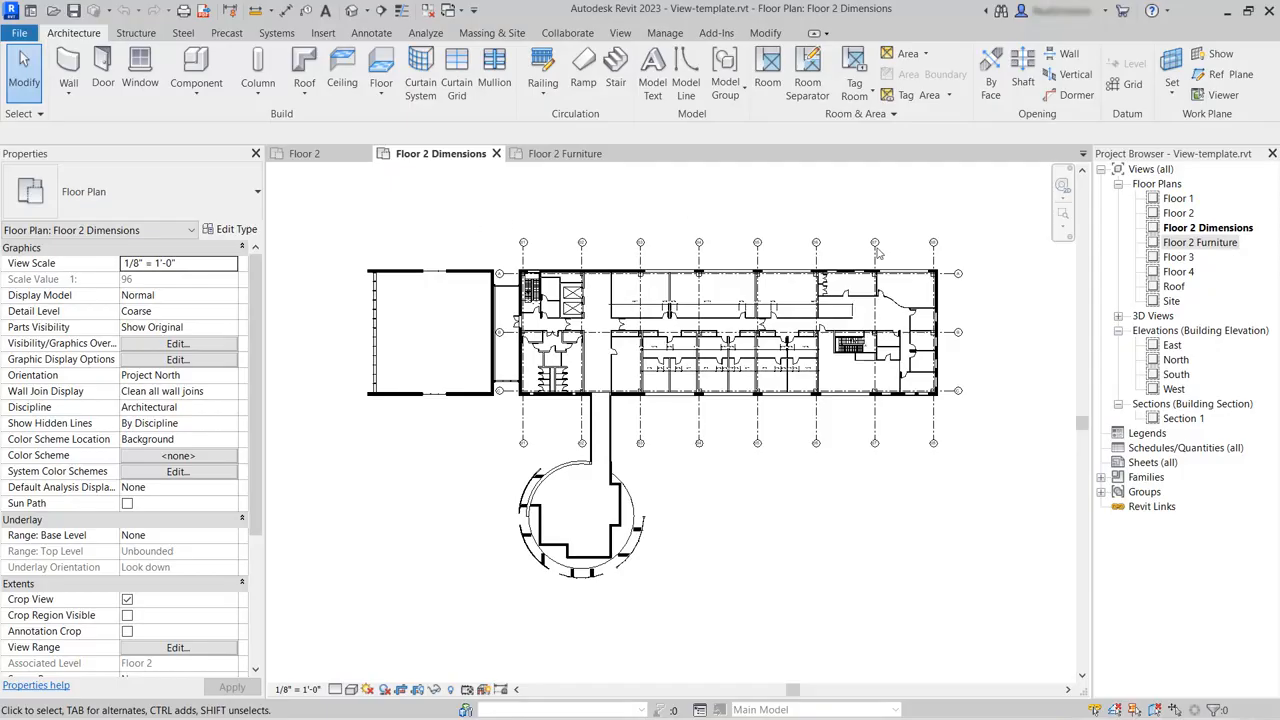
Compare the Floor 2 Dimensions plan with the Floor 2 plan and return to the Floor 2 Dimensions view
scroll(687, 360, "up", 3)
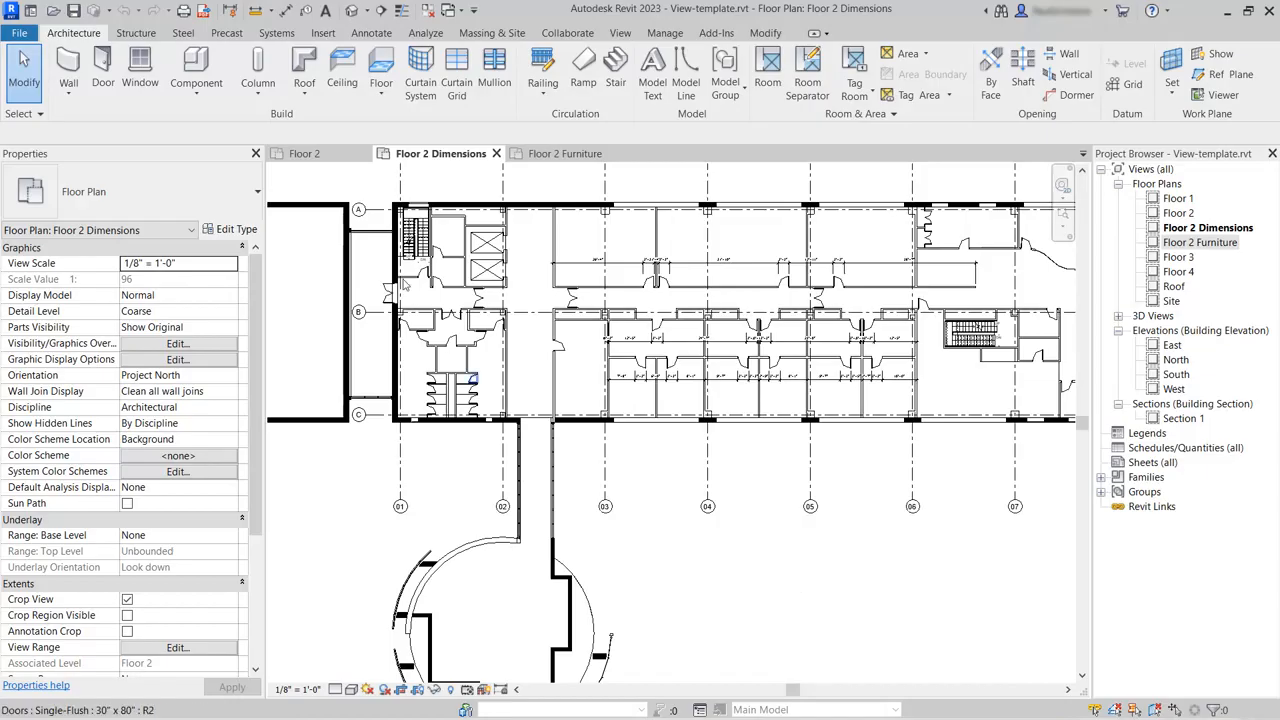
left_click(330, 160)
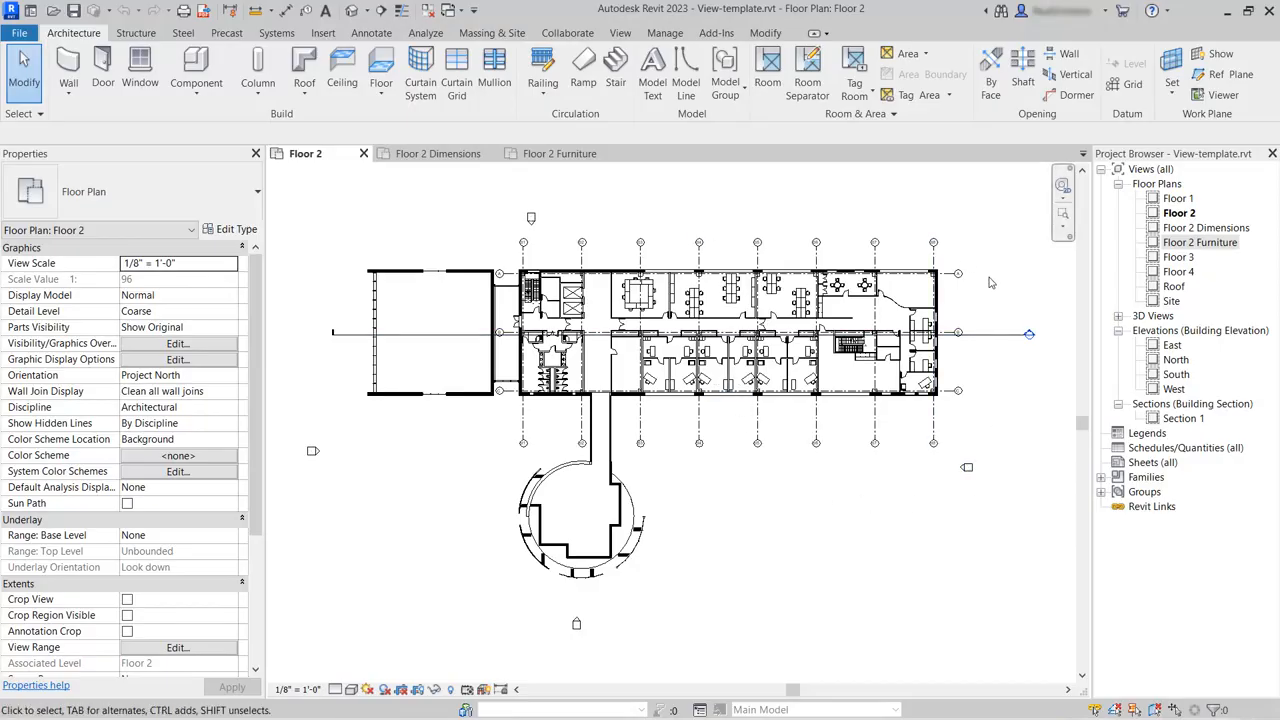
left_click(1178, 272)
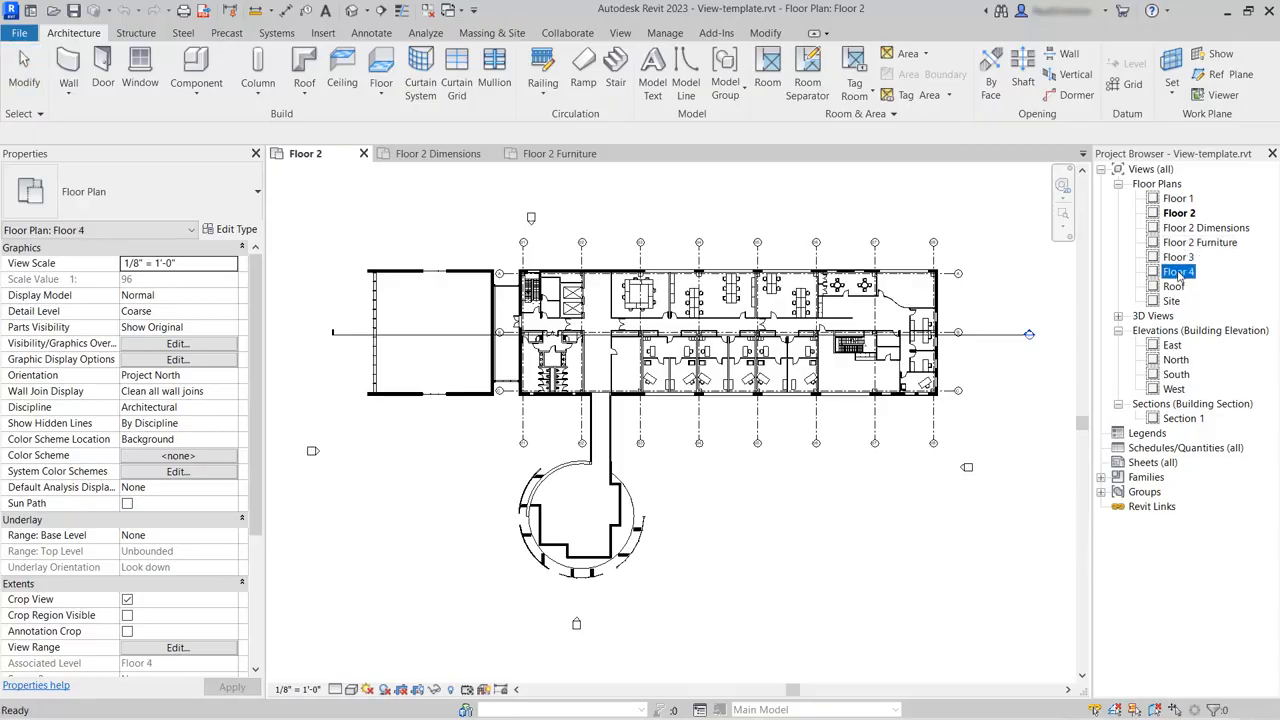
left_click(842, 204)
left_click(438, 153)
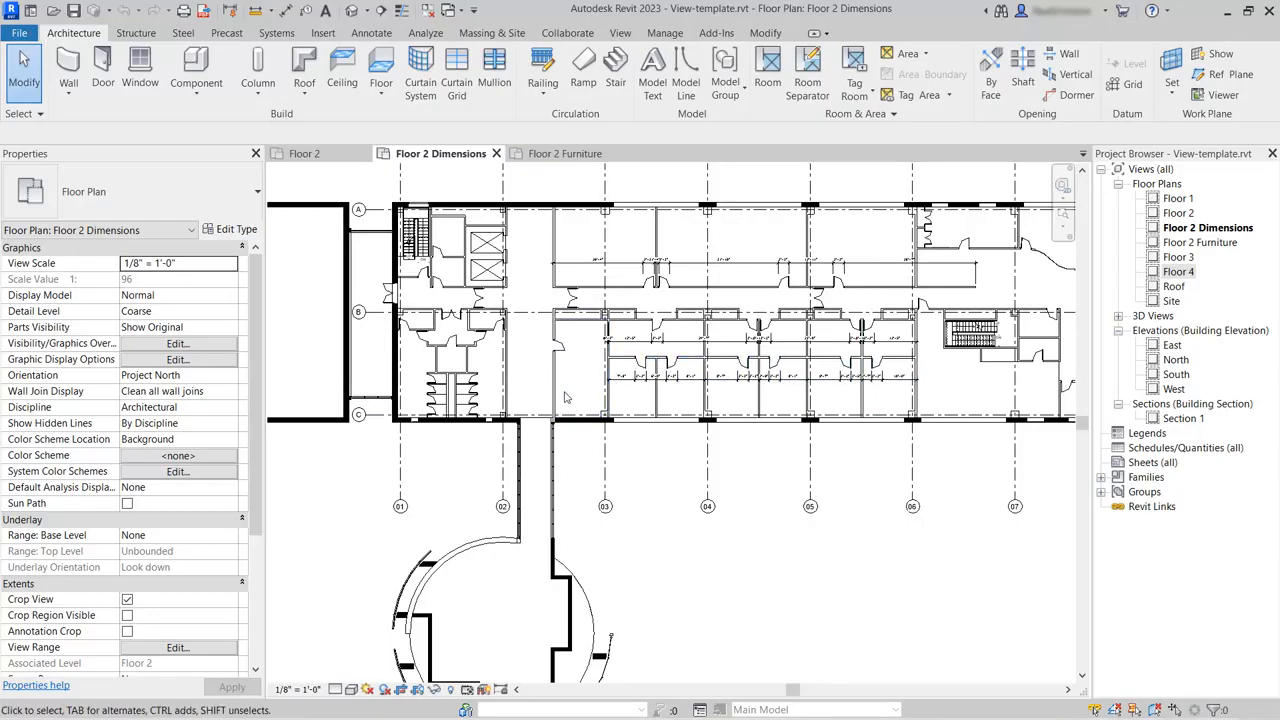
In the Floor 2 Dimensions view's visibility/graphic overrides, set the Walls category's cut foreground pattern to solid fill
left_click(177, 344)
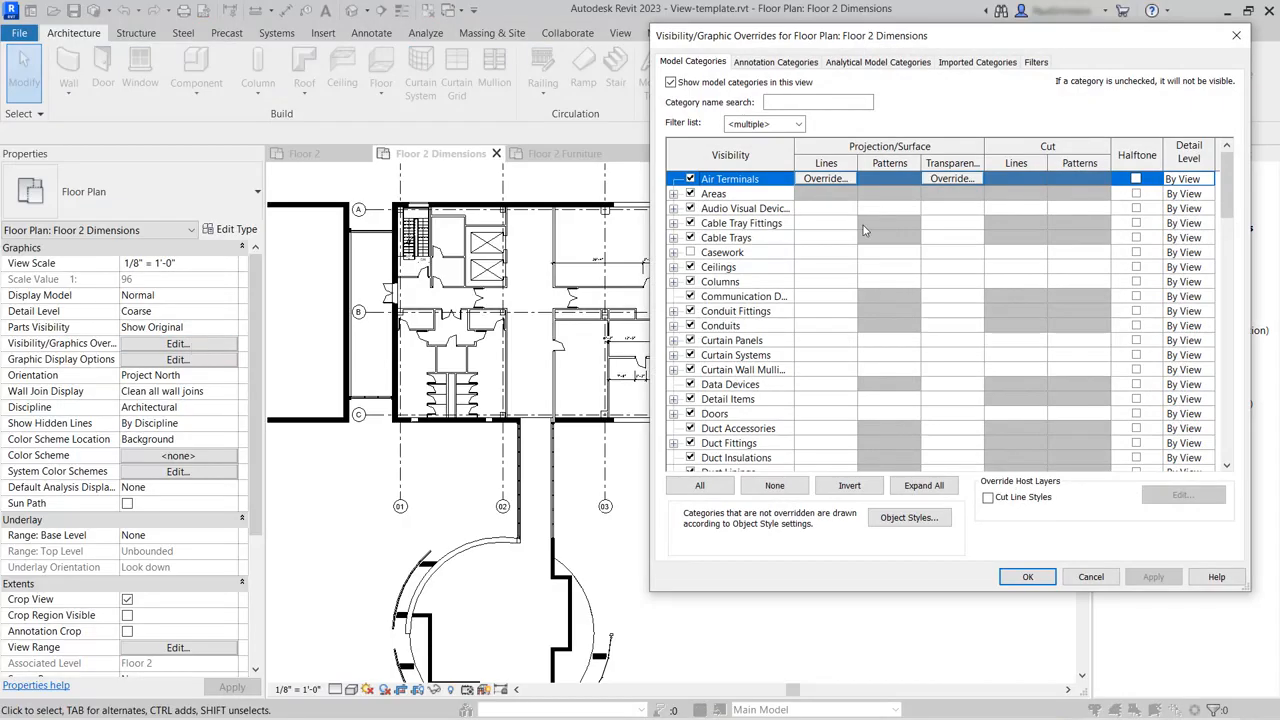
left_click(836, 101)
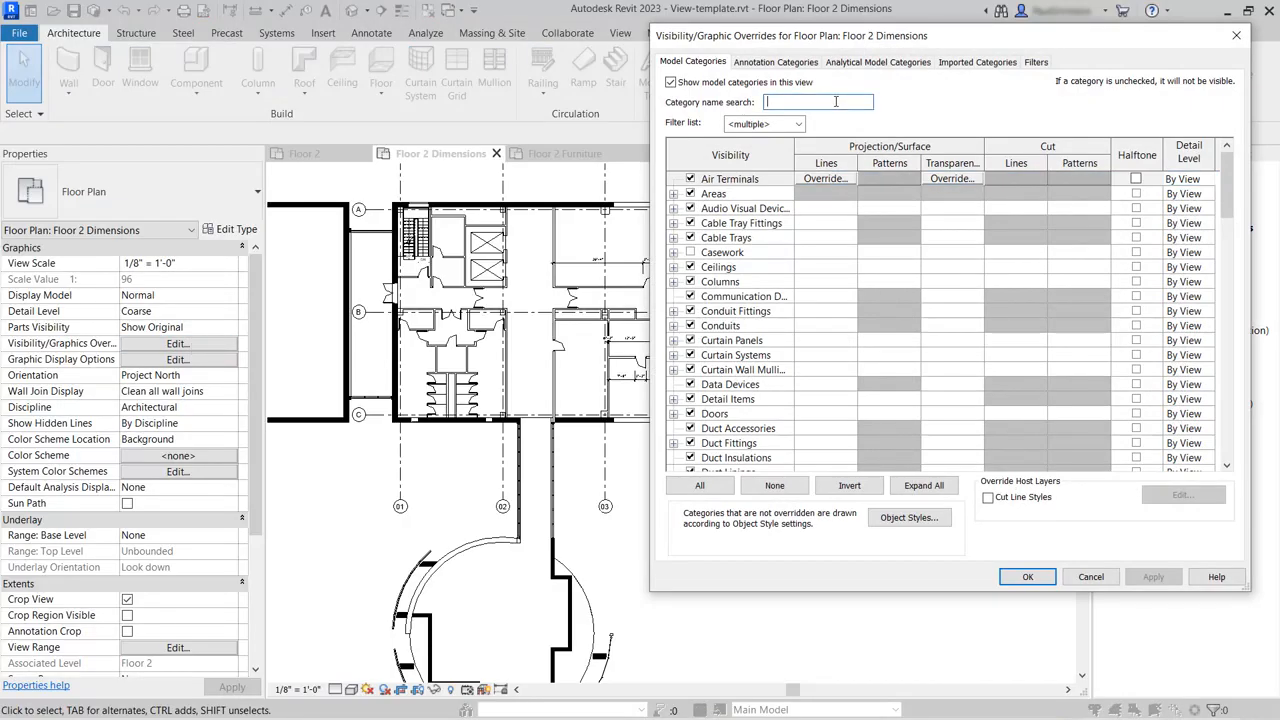
type("wall")
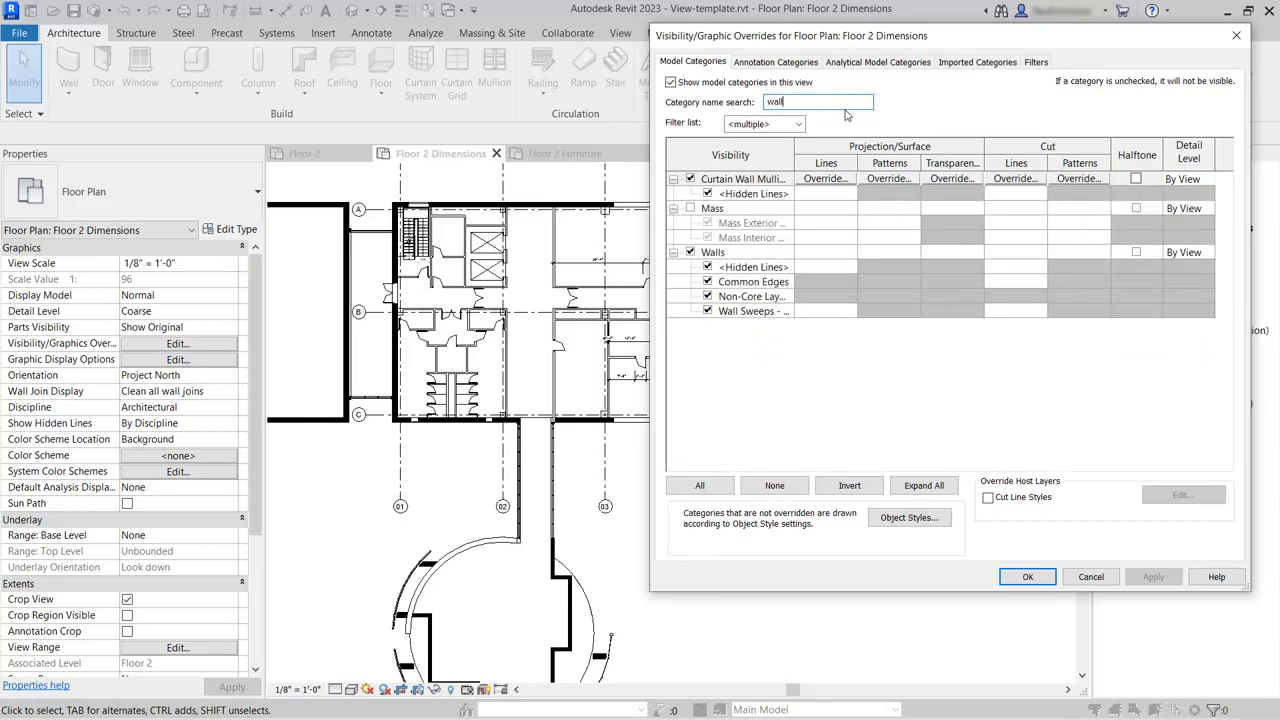
left_click(748, 254)
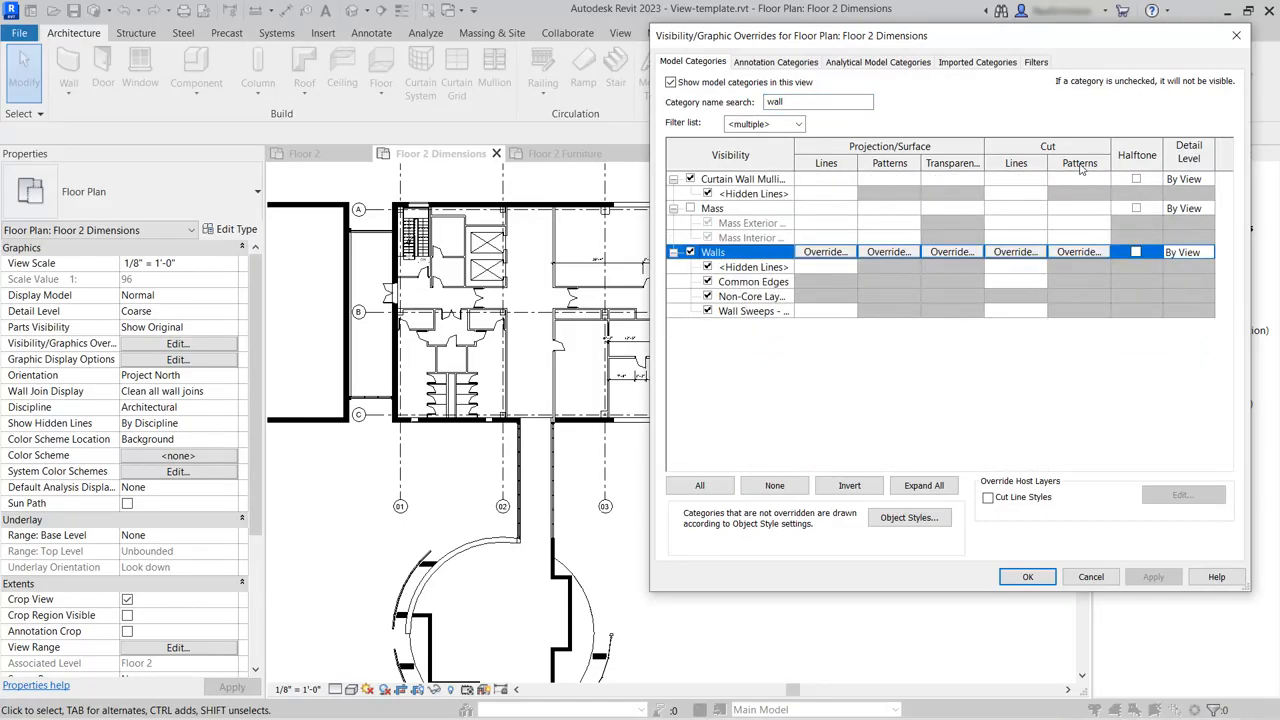
left_click(1079, 252)
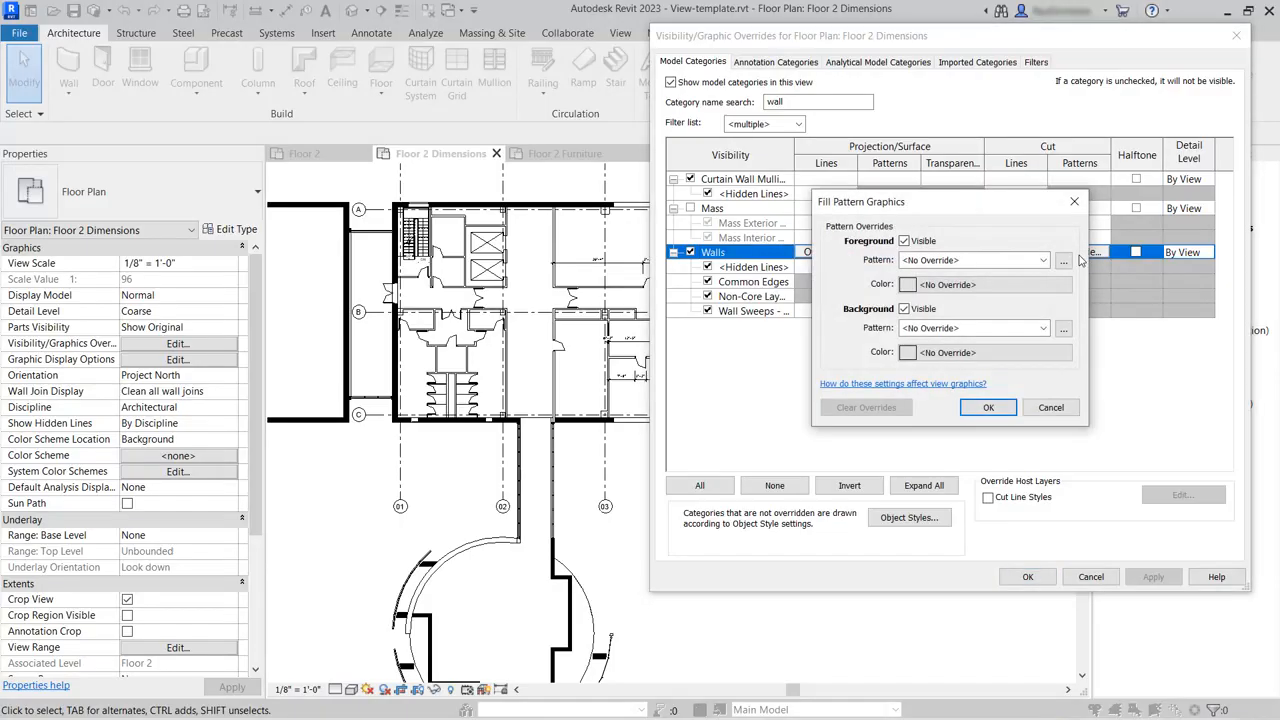
left_click(1041, 260)
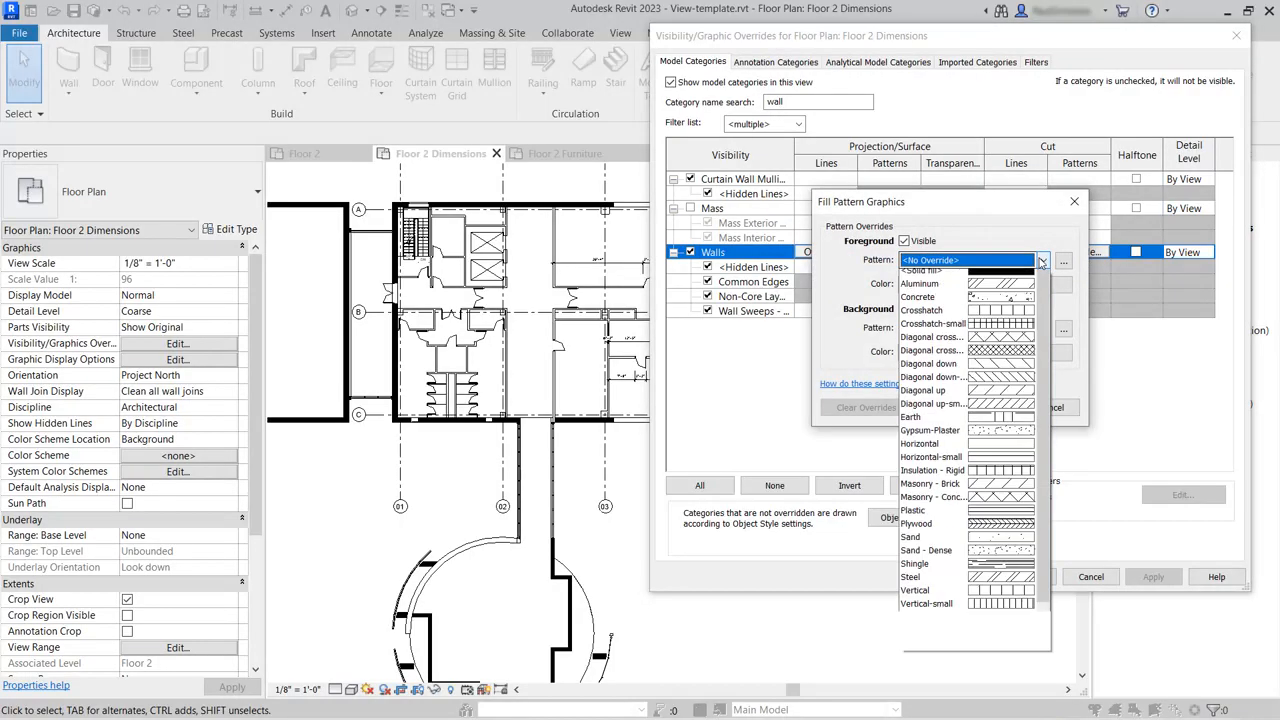
left_click(1007, 288)
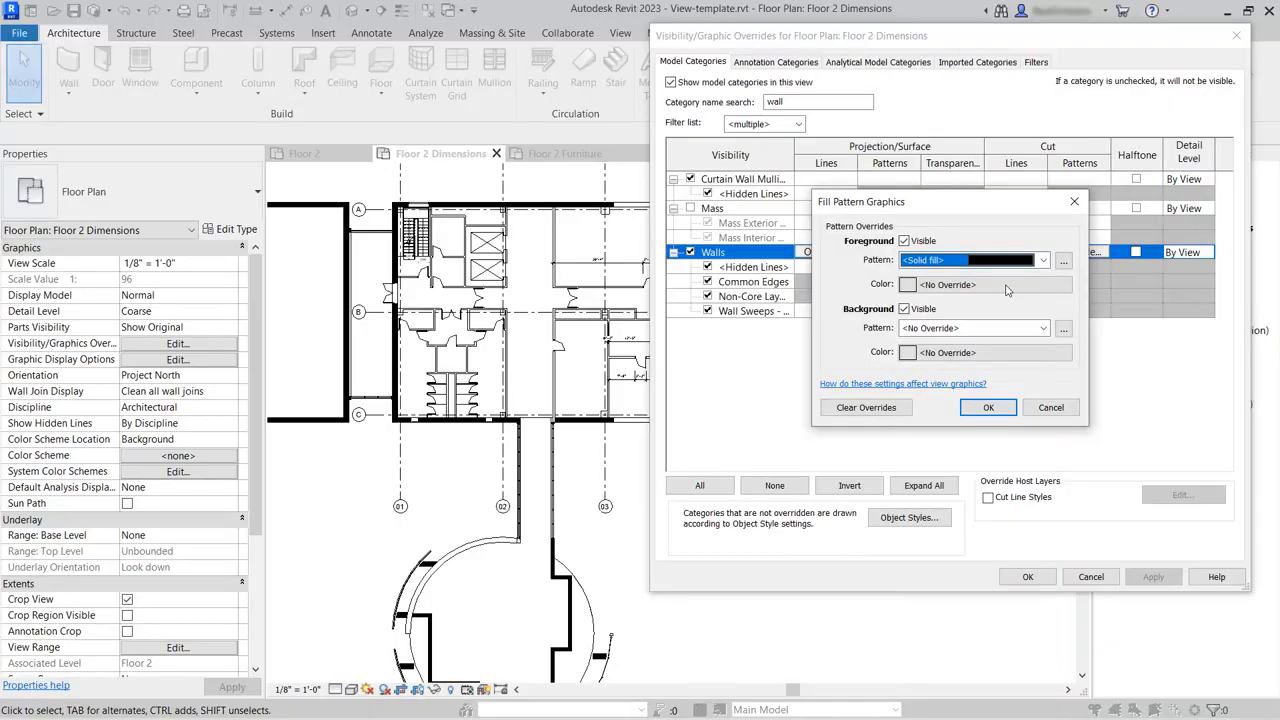
Set the walls' cut foreground pattern color to black and accept the view's graphic overrides
left_click(912, 287)
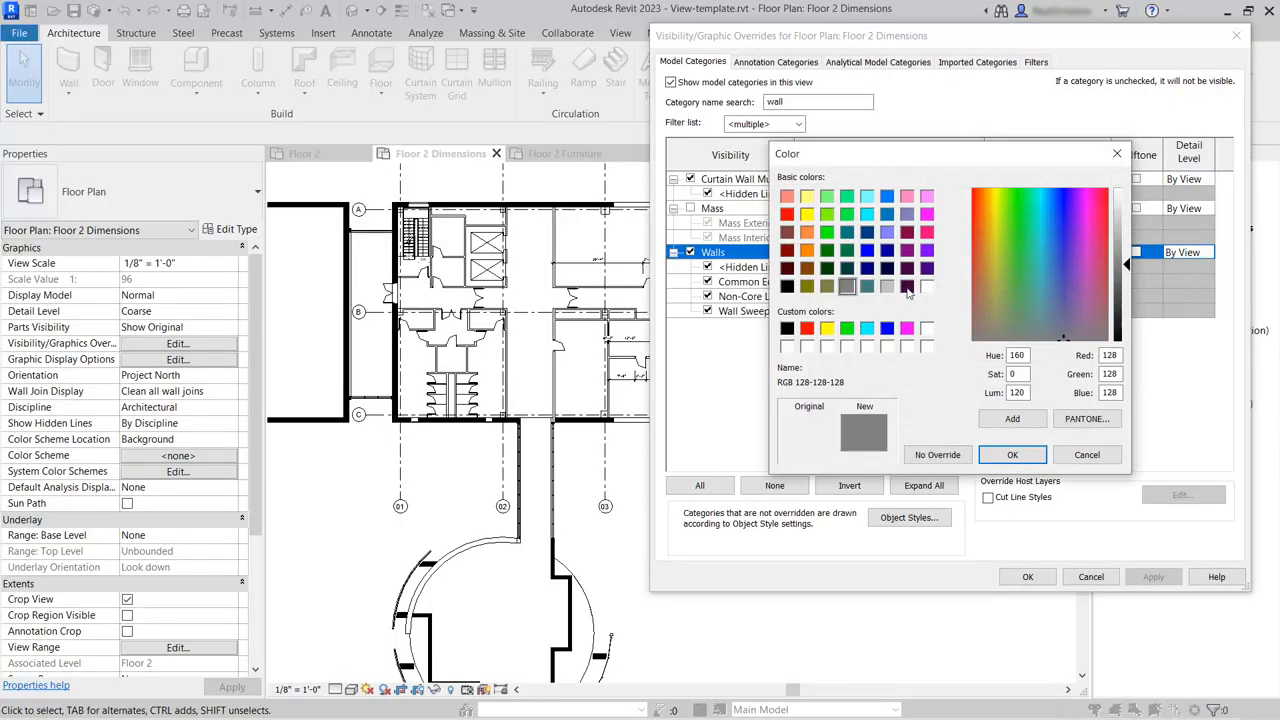
left_click(787, 329)
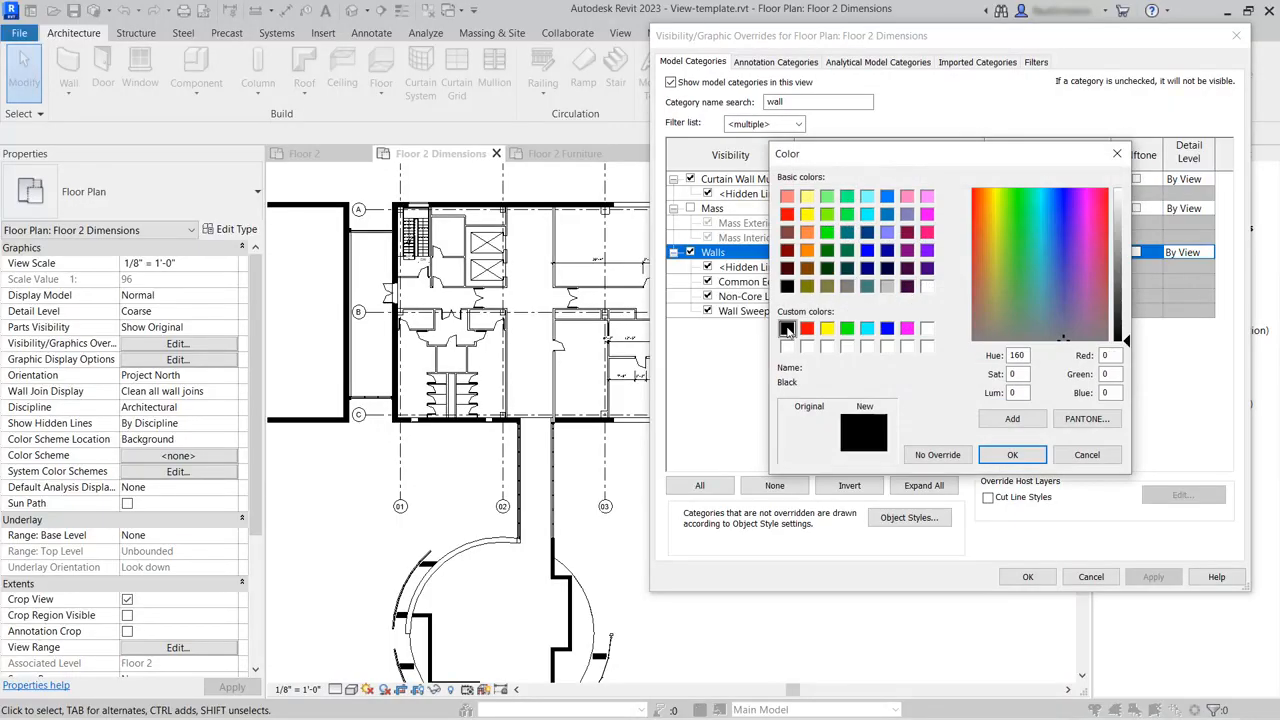
left_click(1011, 455)
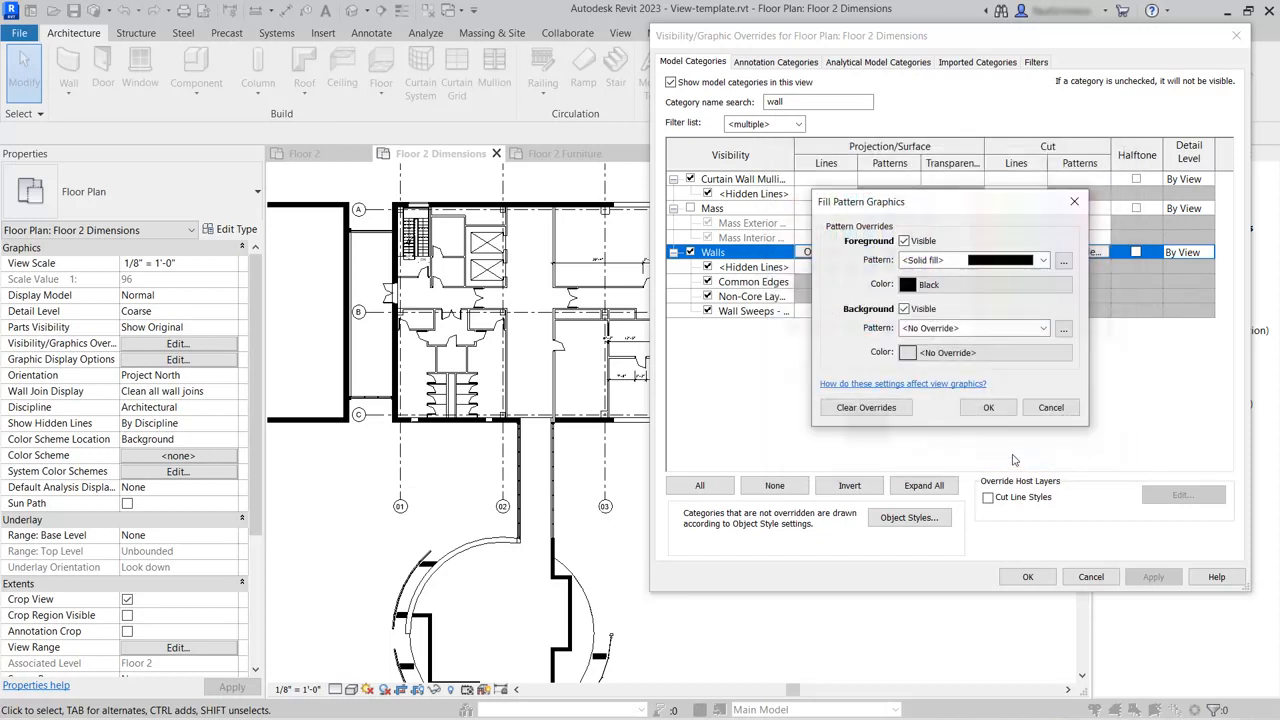
left_click(988, 410)
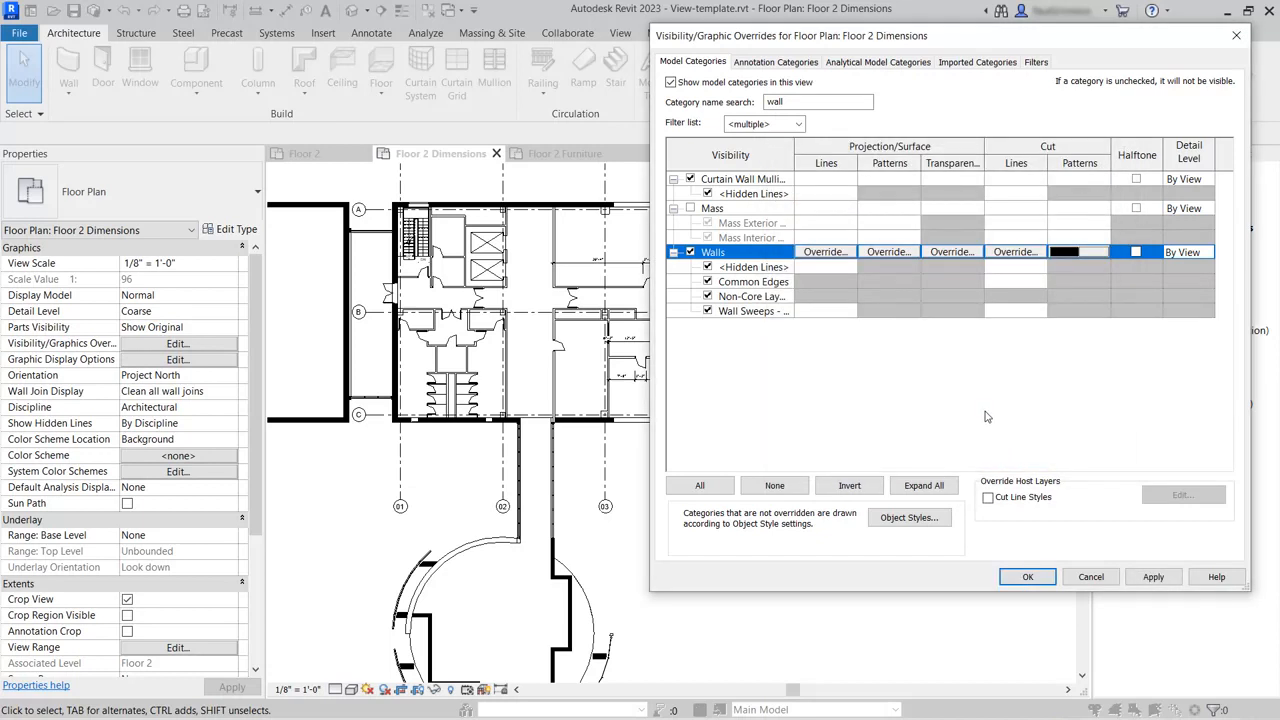
left_click(1027, 576)
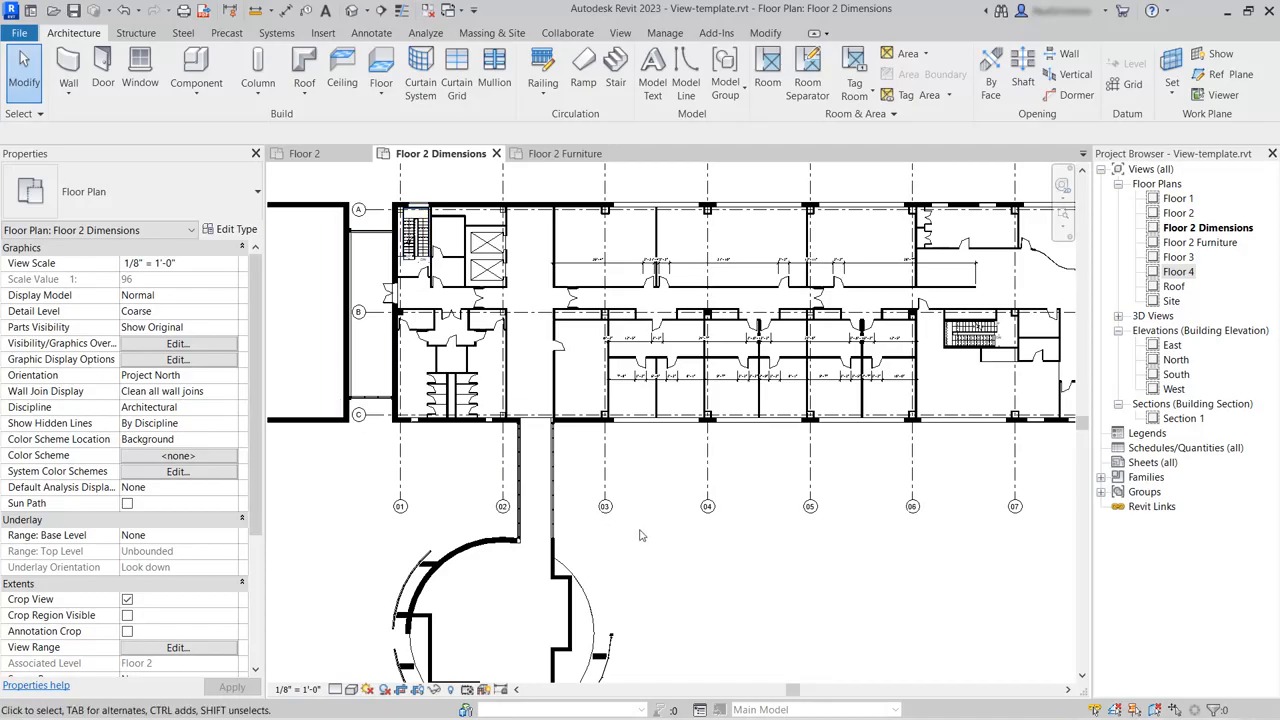
Create a view template named "Dimensions Plan" from the Floor 2 Dimensions view, excluding View Scale from the template
scroll(643, 557, "down", 2)
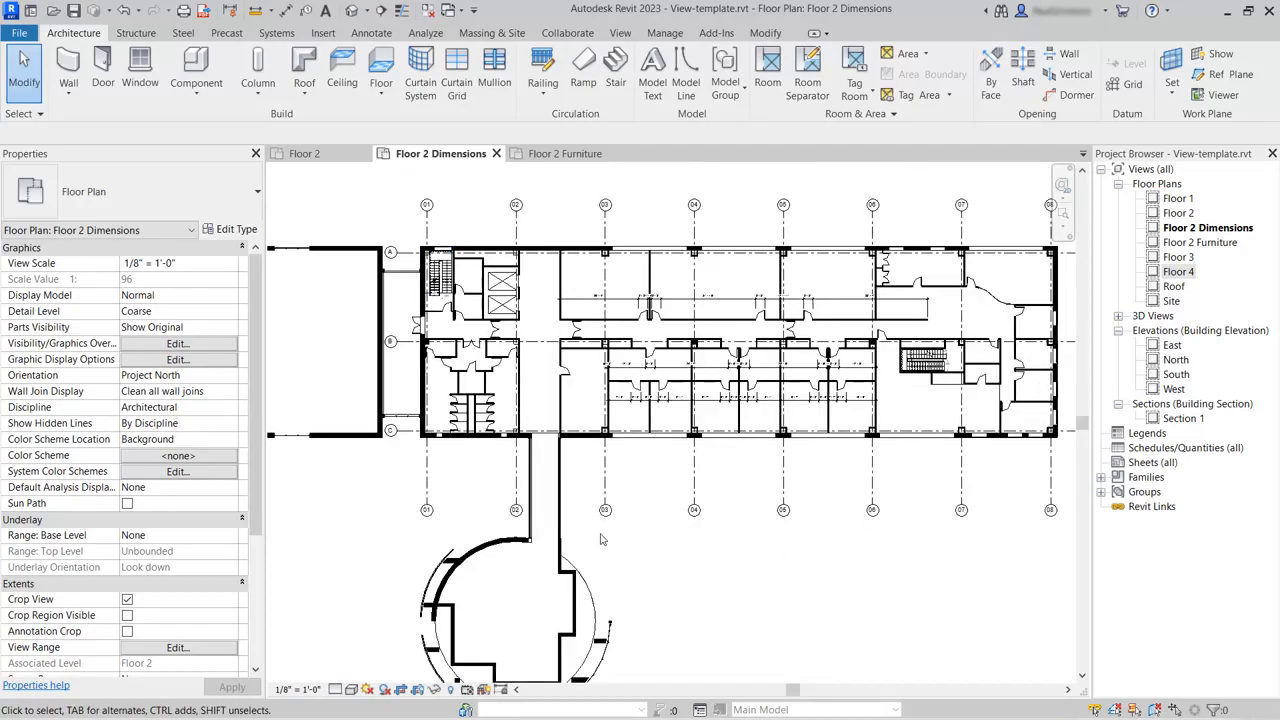
middle_click_drag(645, 552, 681, 522)
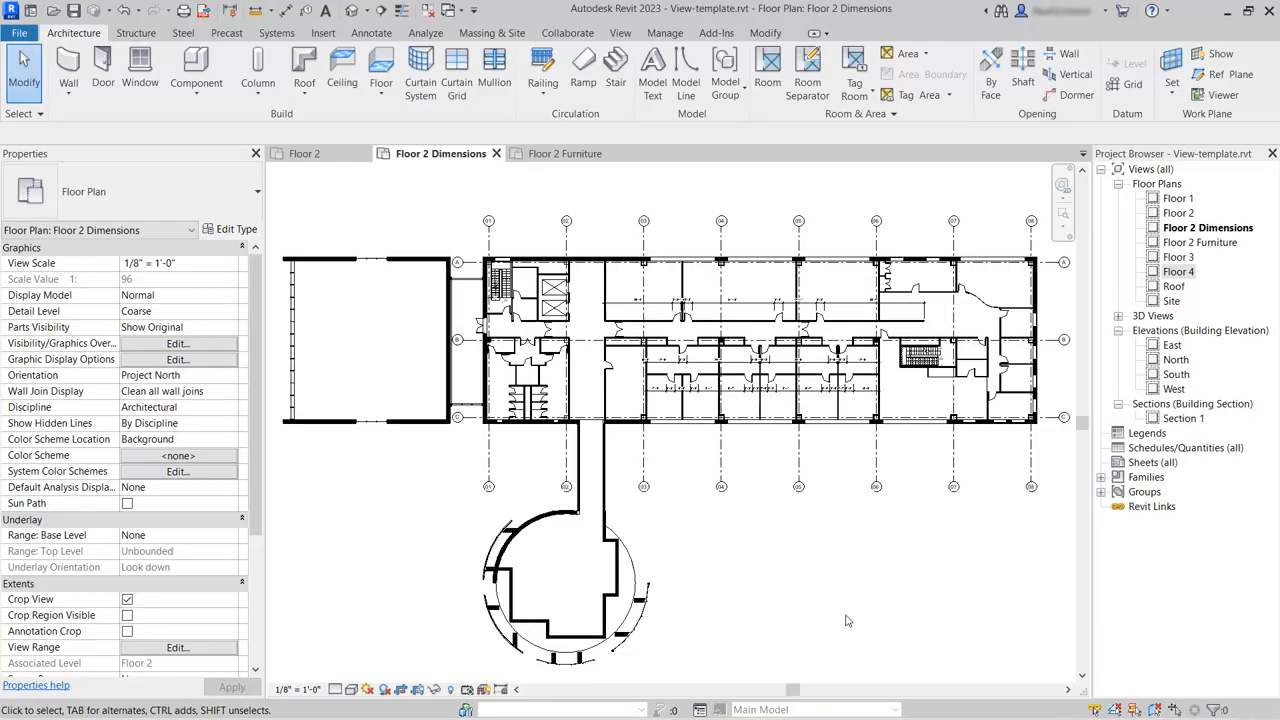
left_click(620, 33)
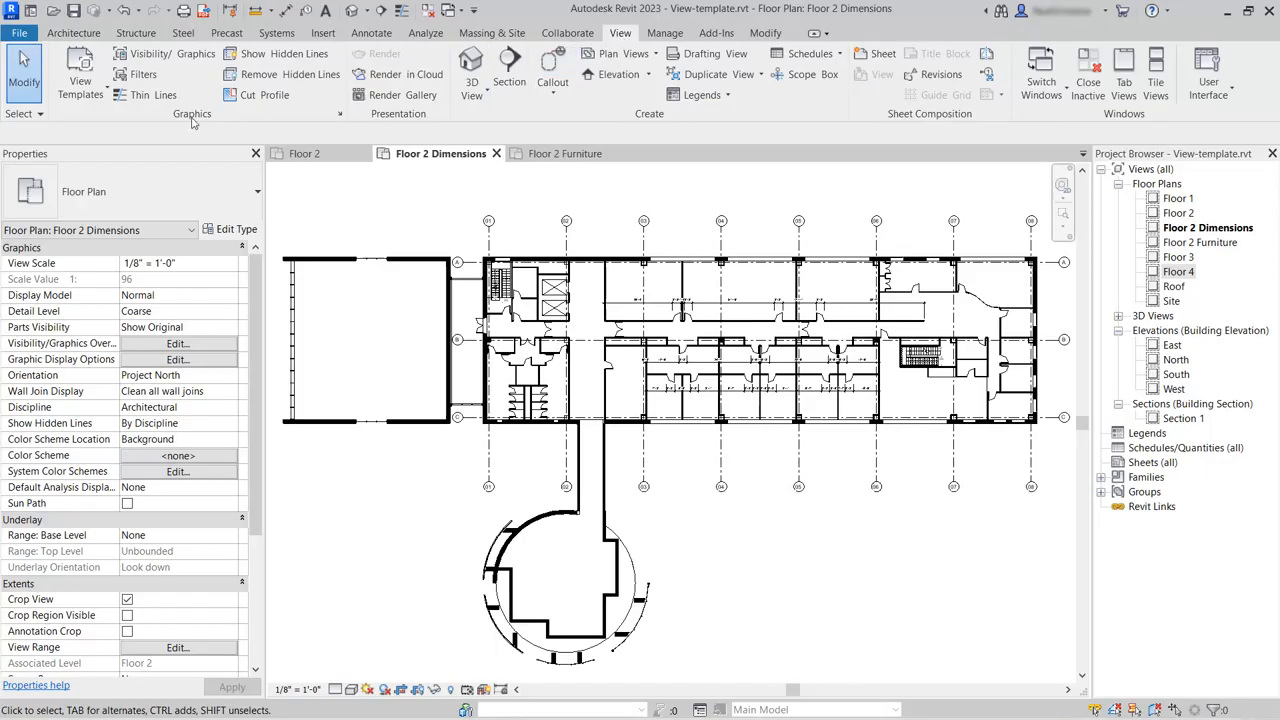
left_click(92, 92)
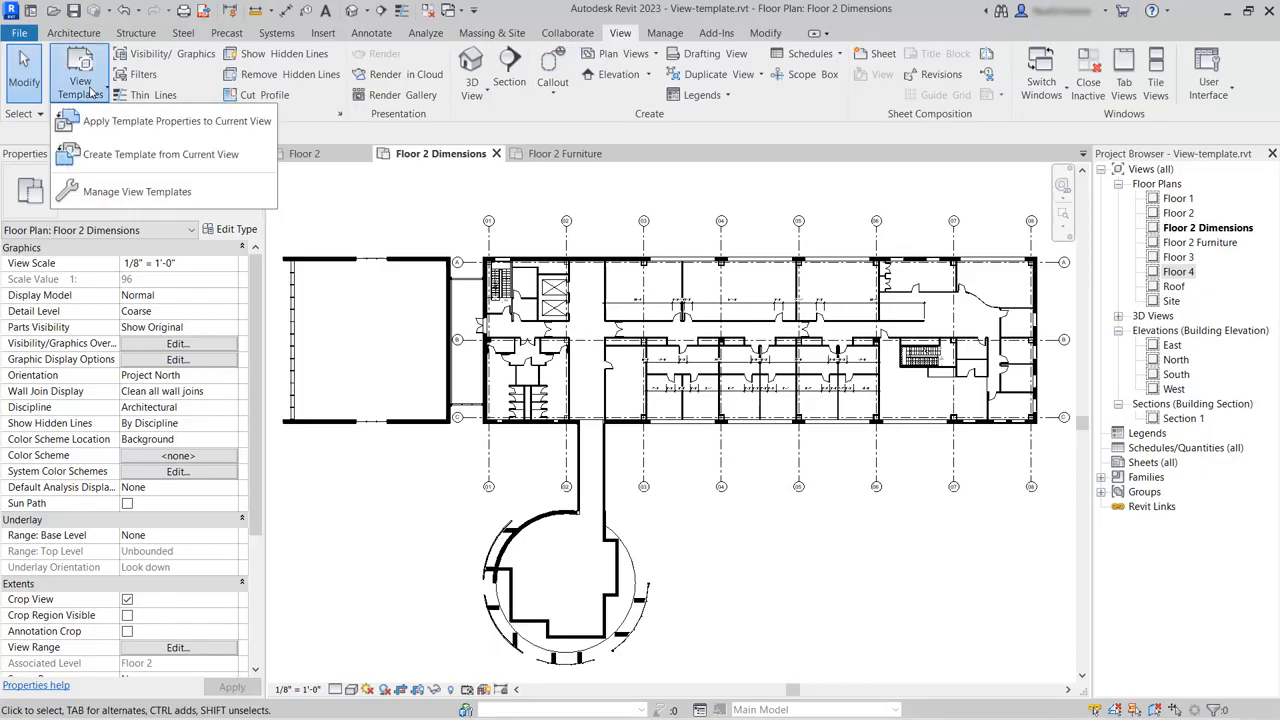
left_click(93, 157)
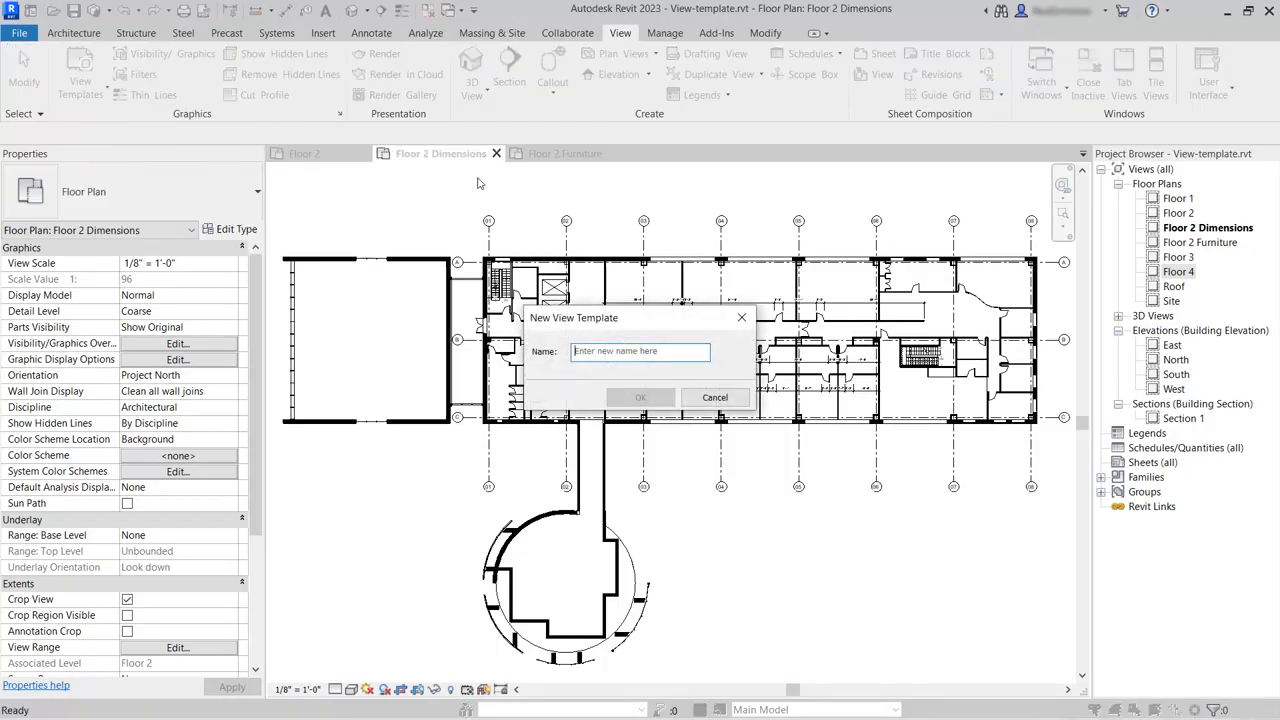
type("Dimensions Plan")
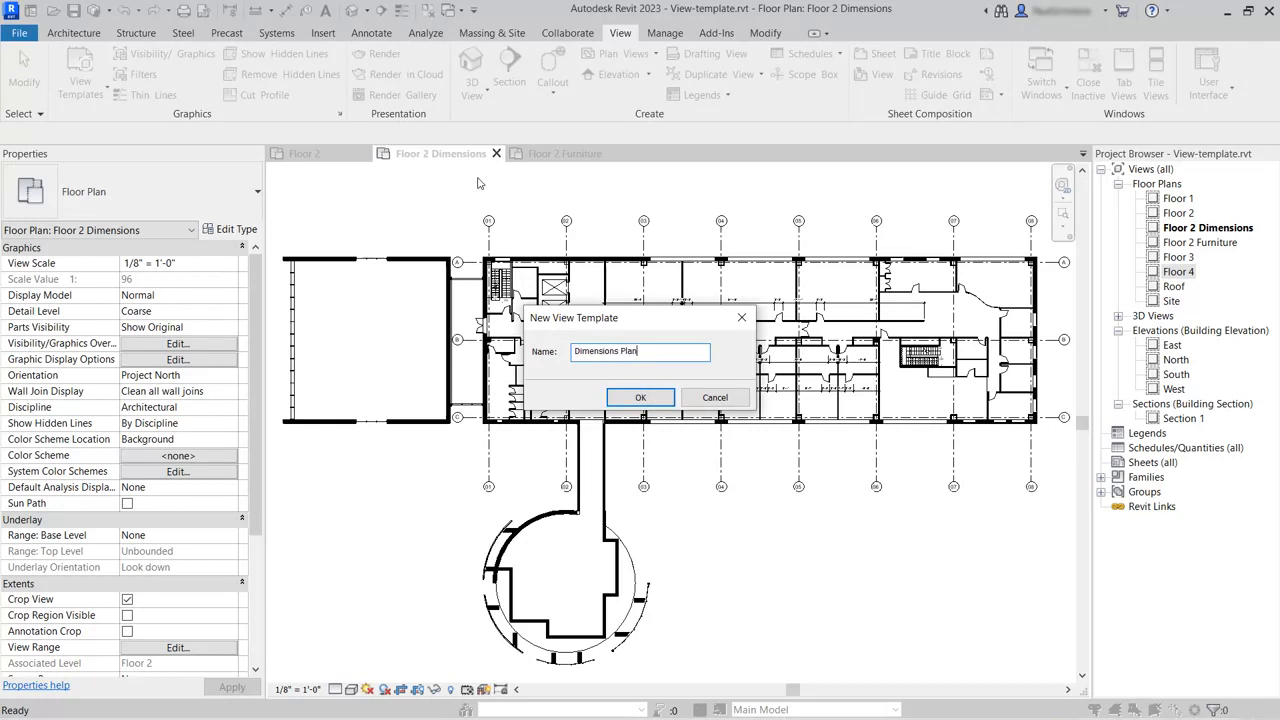
left_click(635, 398)
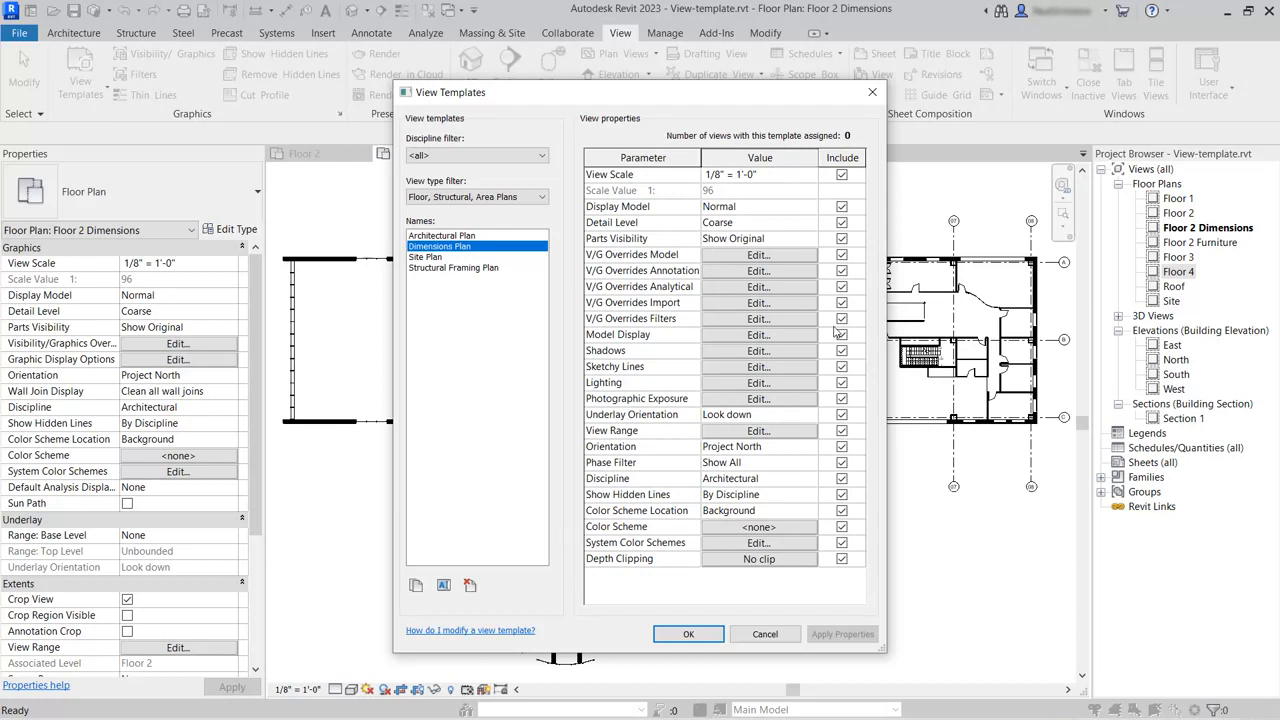
left_click(842, 175)
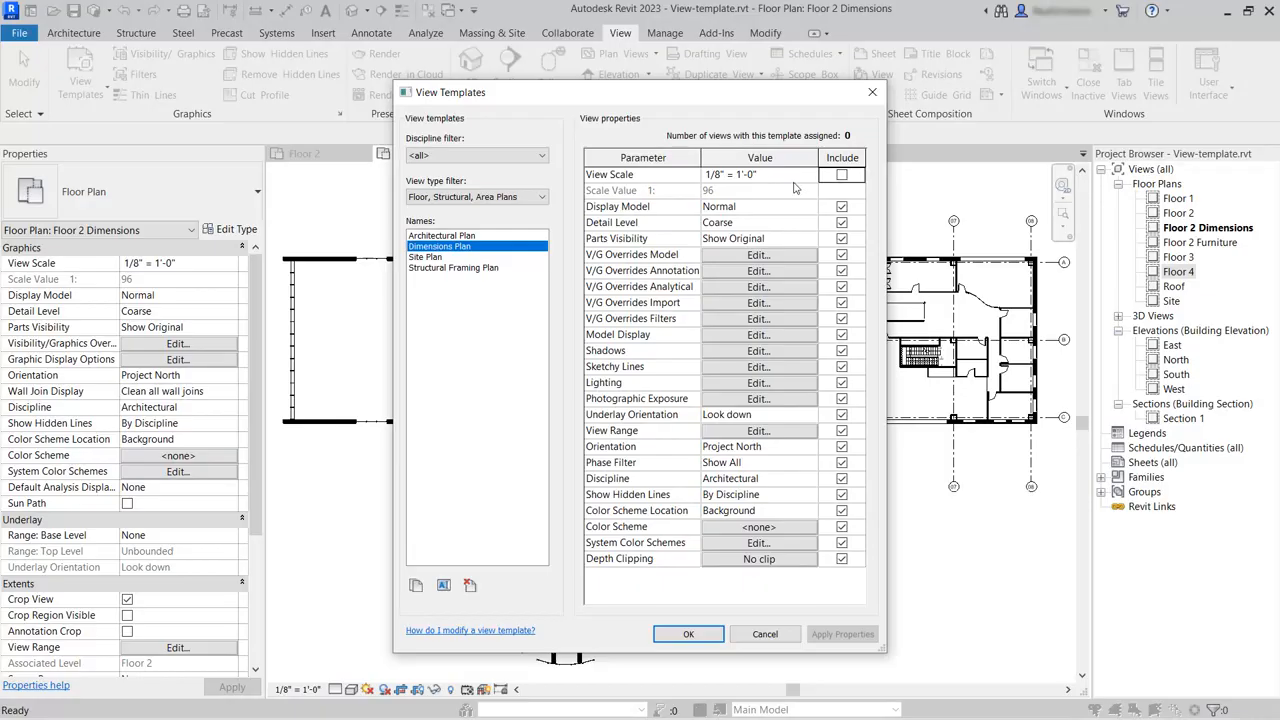
left_click(689, 634)
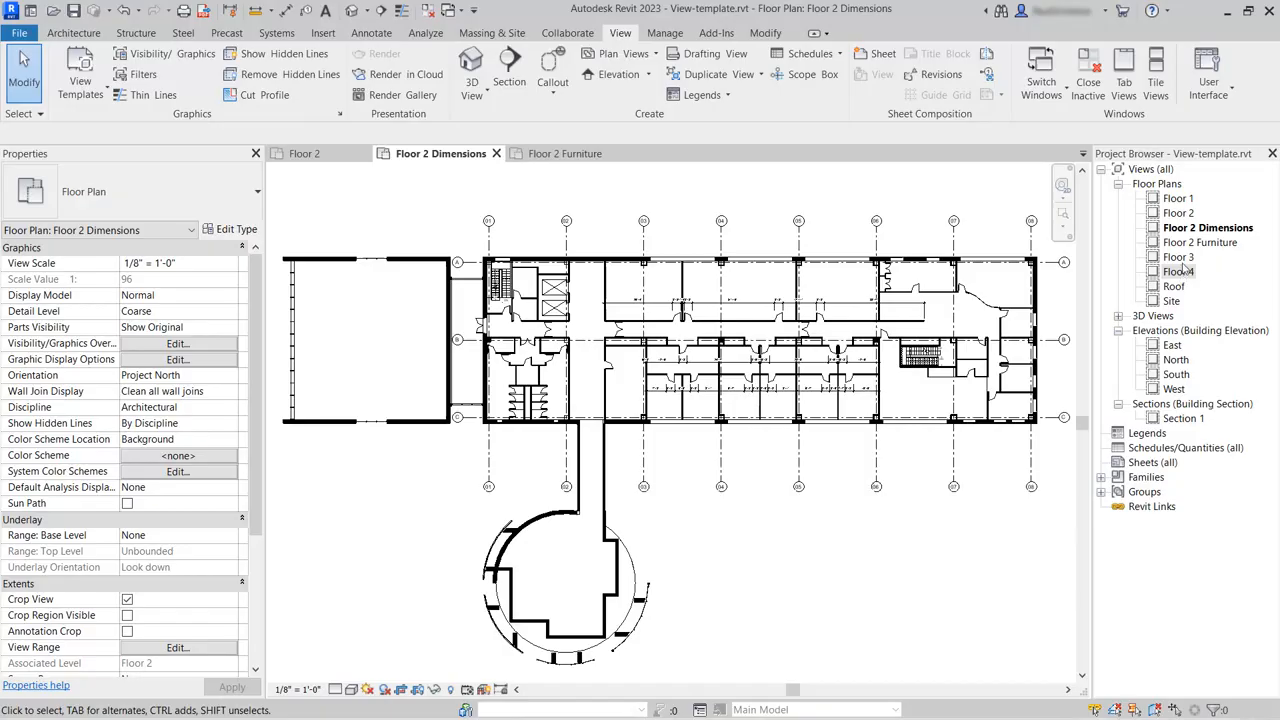
Create new floor plan views for the Floor 3 and Floor 4 levels, allowing duplicates of existing views
left_click(655, 54)
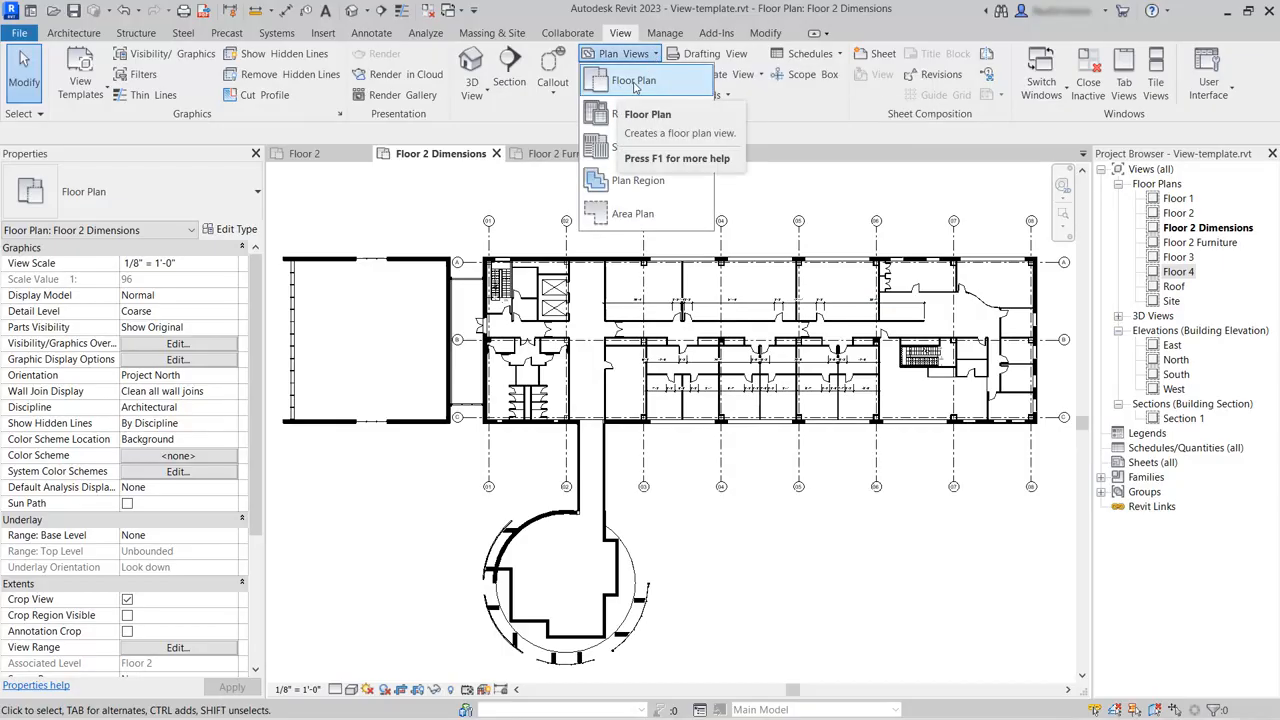
left_click(632, 82)
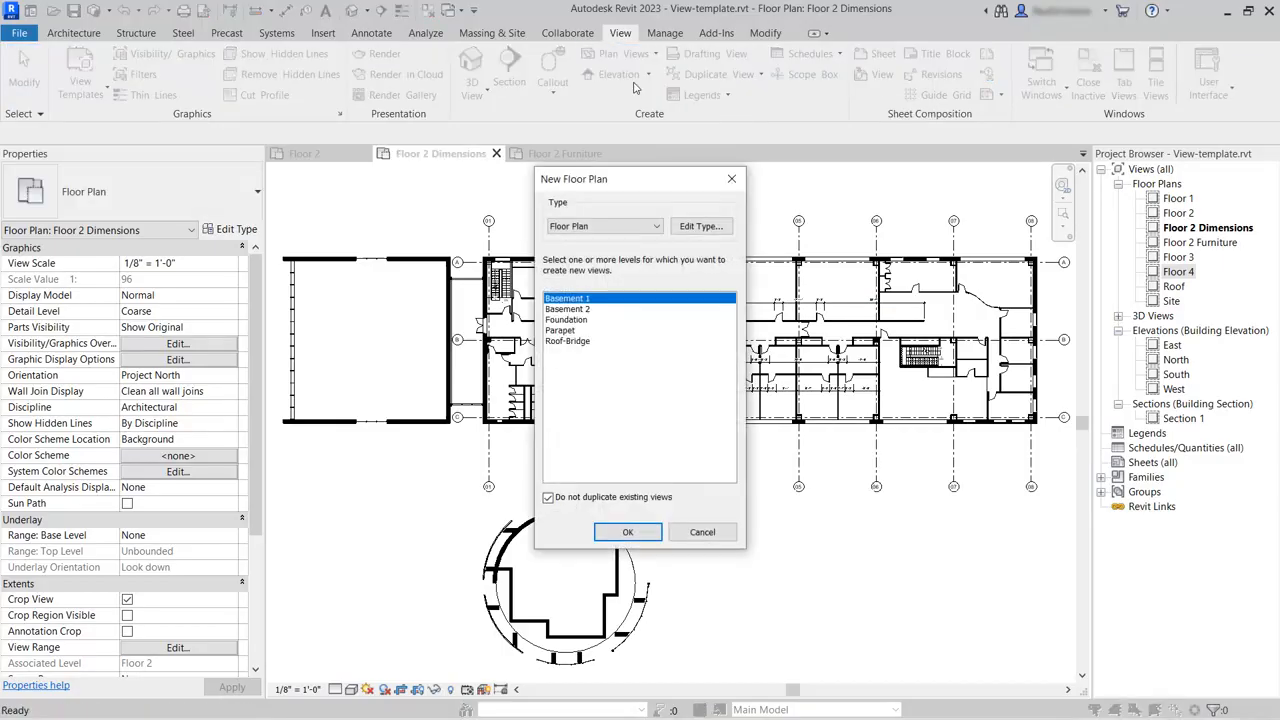
left_click(548, 499)
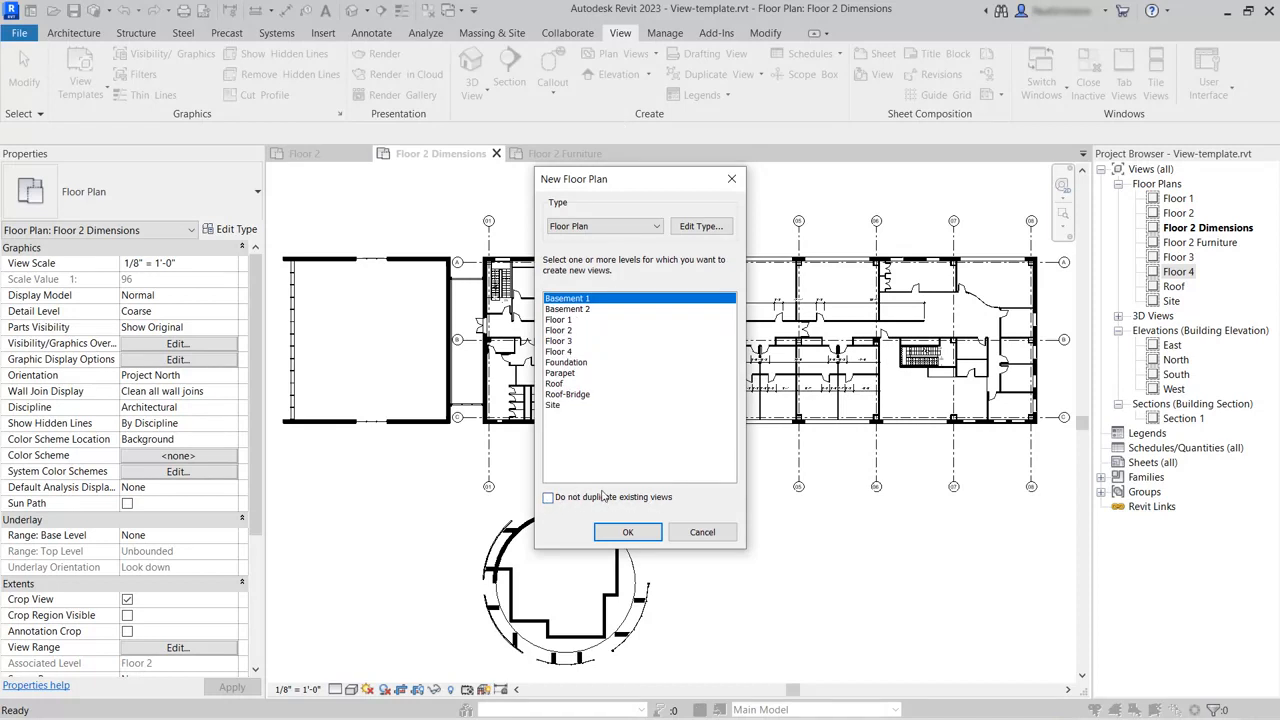
left_click(567, 343)
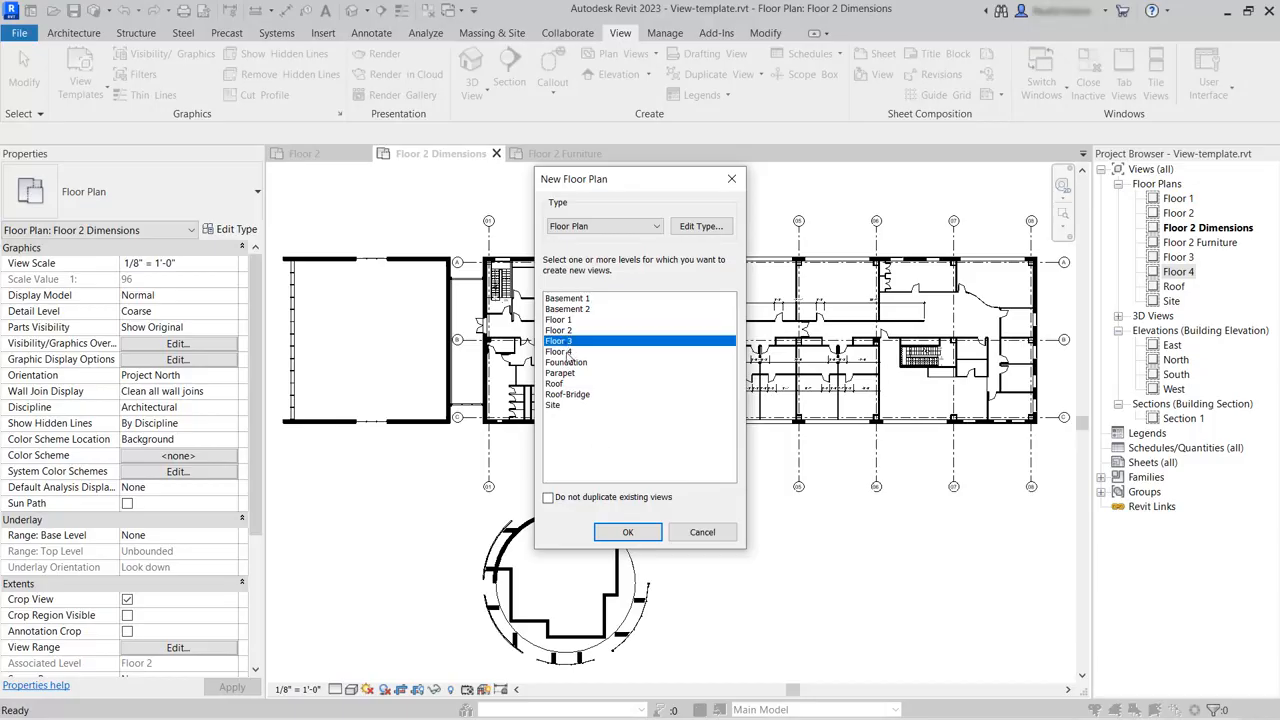
left_click(566, 352, "ctrl")
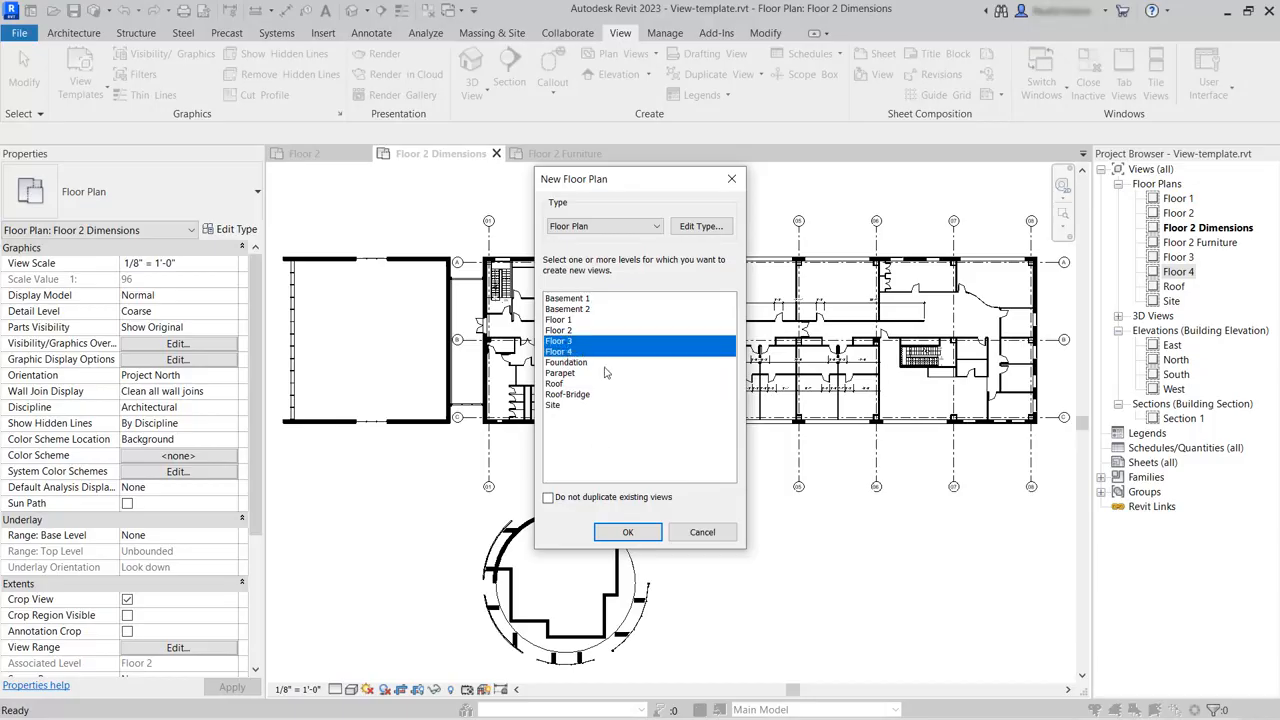
left_click(627, 533)
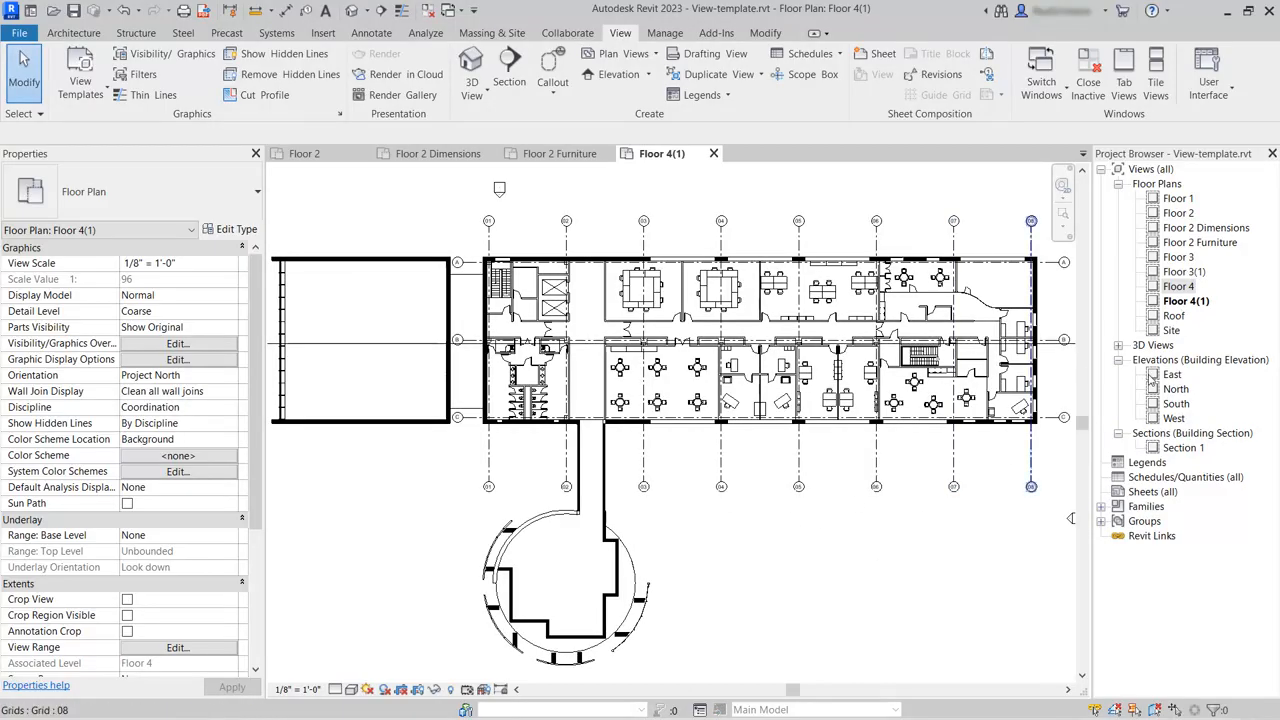
Rename the duplicate Floor 4(1) plan view as "Floor 4 Dimensions"
right_click(1188, 302)
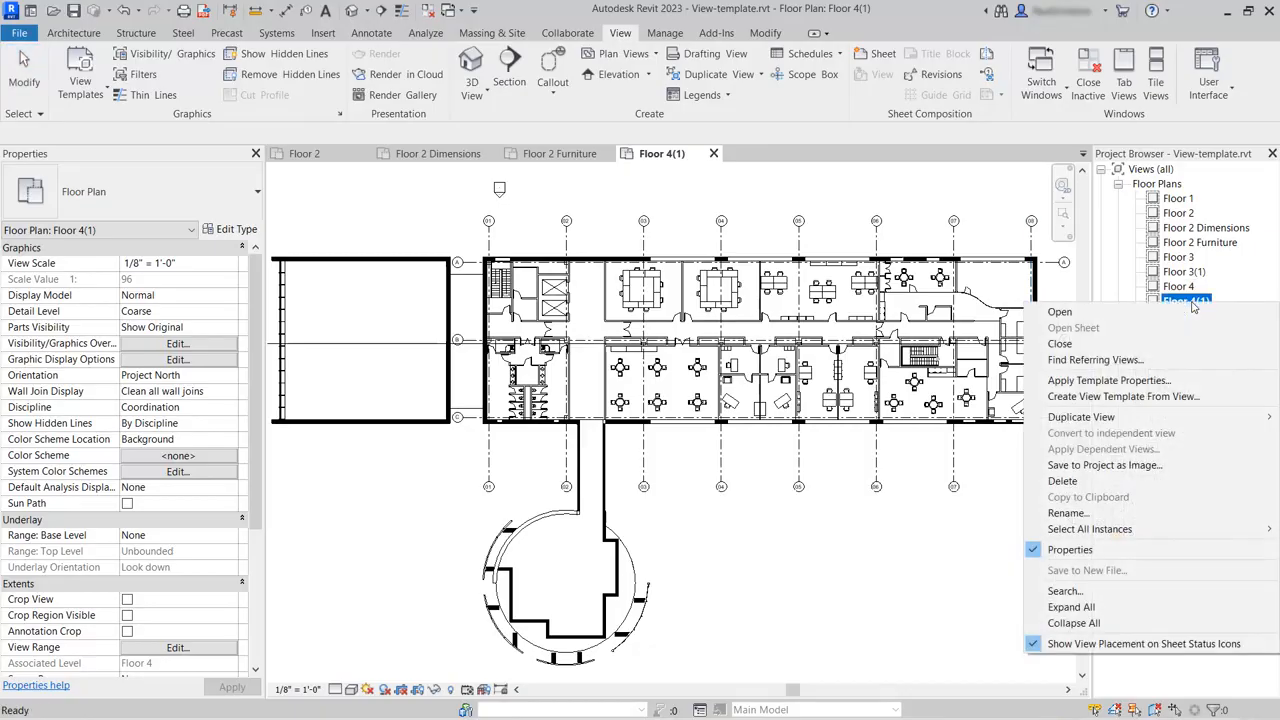
left_click(1068, 513)
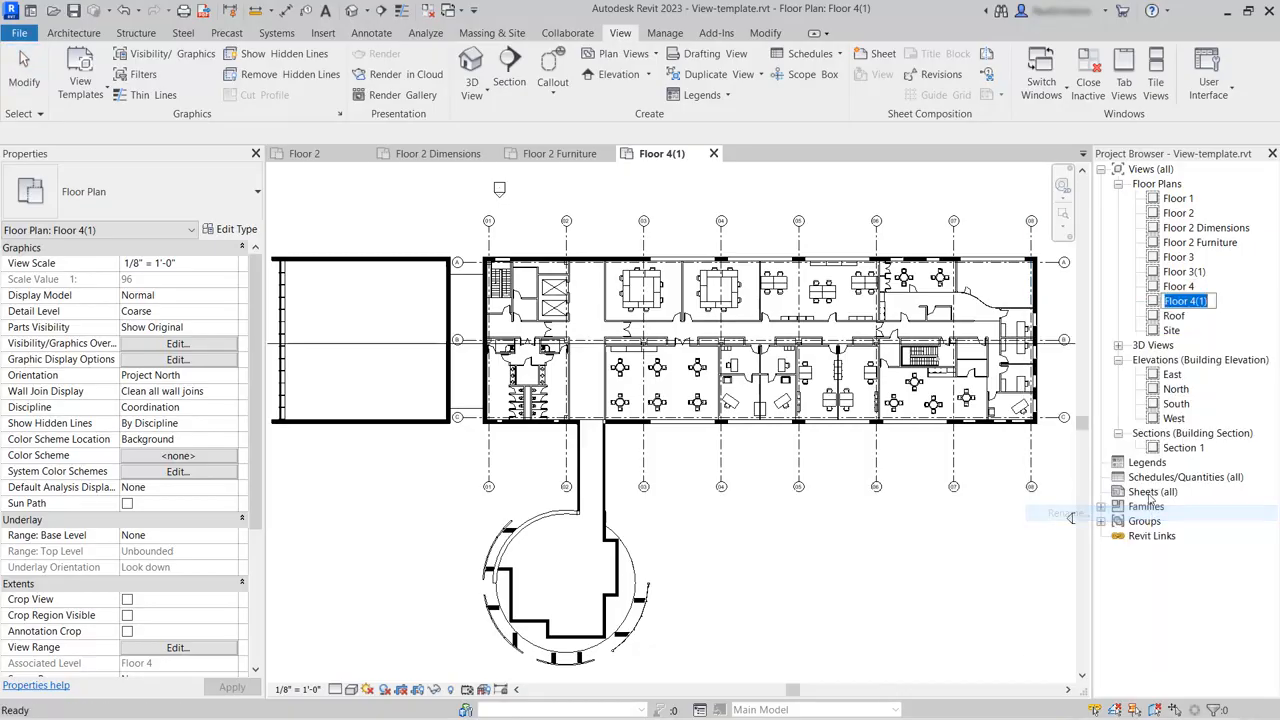
left_click_drag(1196, 301, 1212, 301)
type("Dimensions")
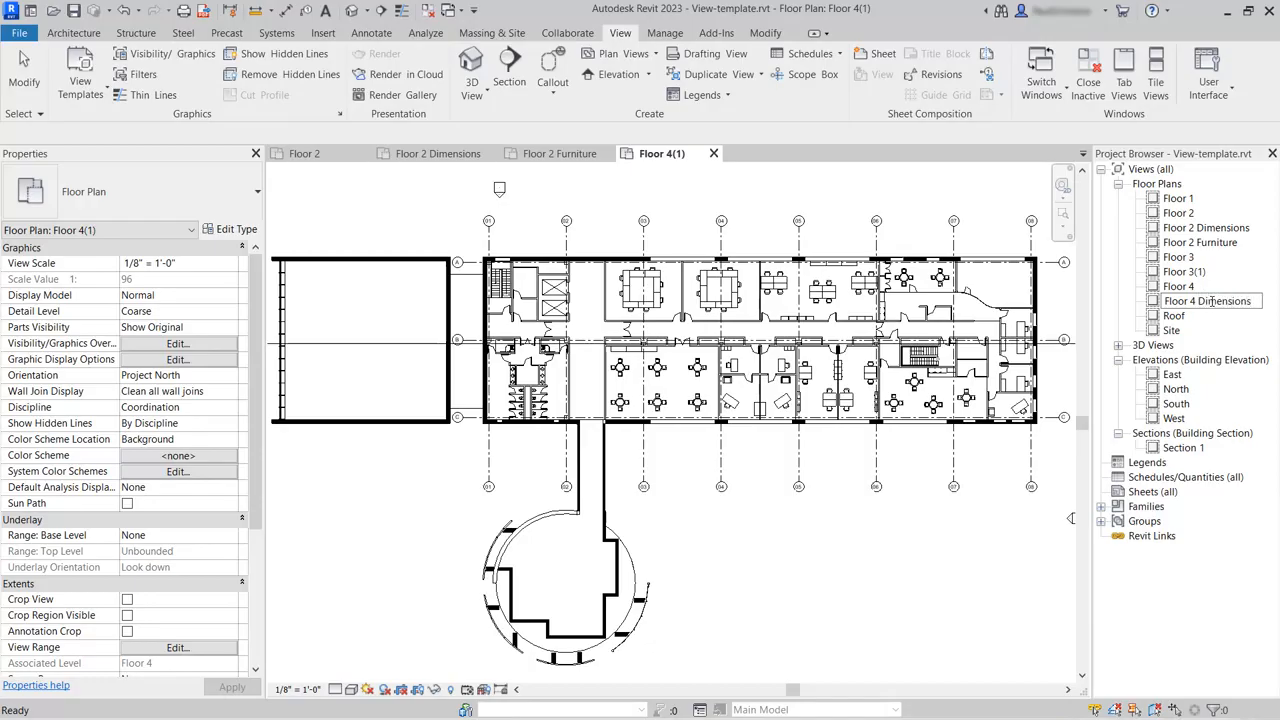
key("Return")
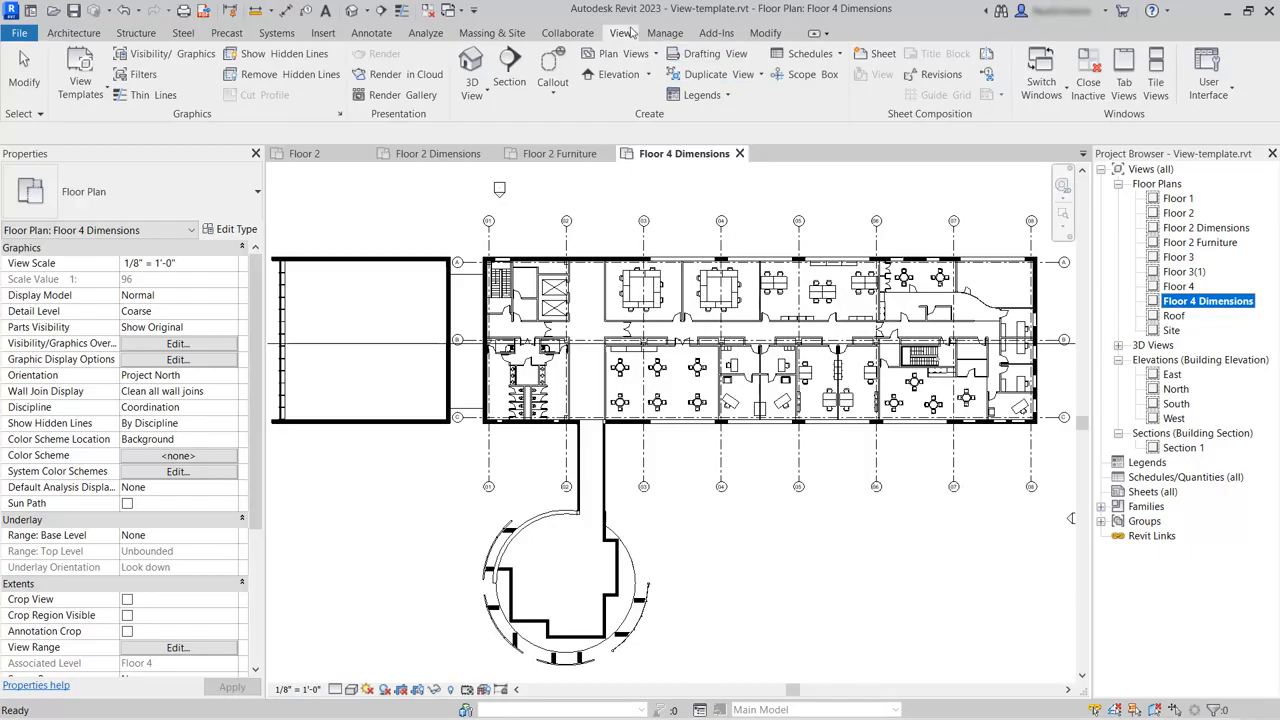
Apply the "Dimensions Plan" view template's properties to the current Floor 4 Dimensions view
left_click(102, 88)
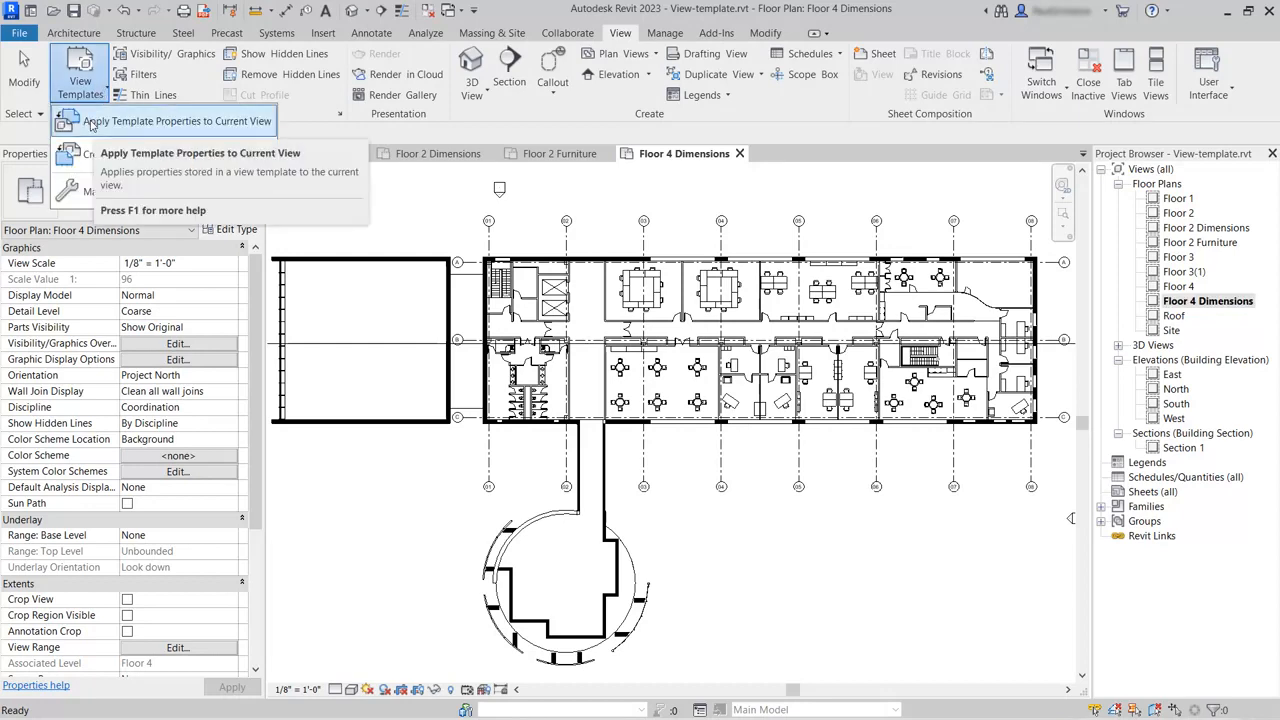
left_click(90, 124)
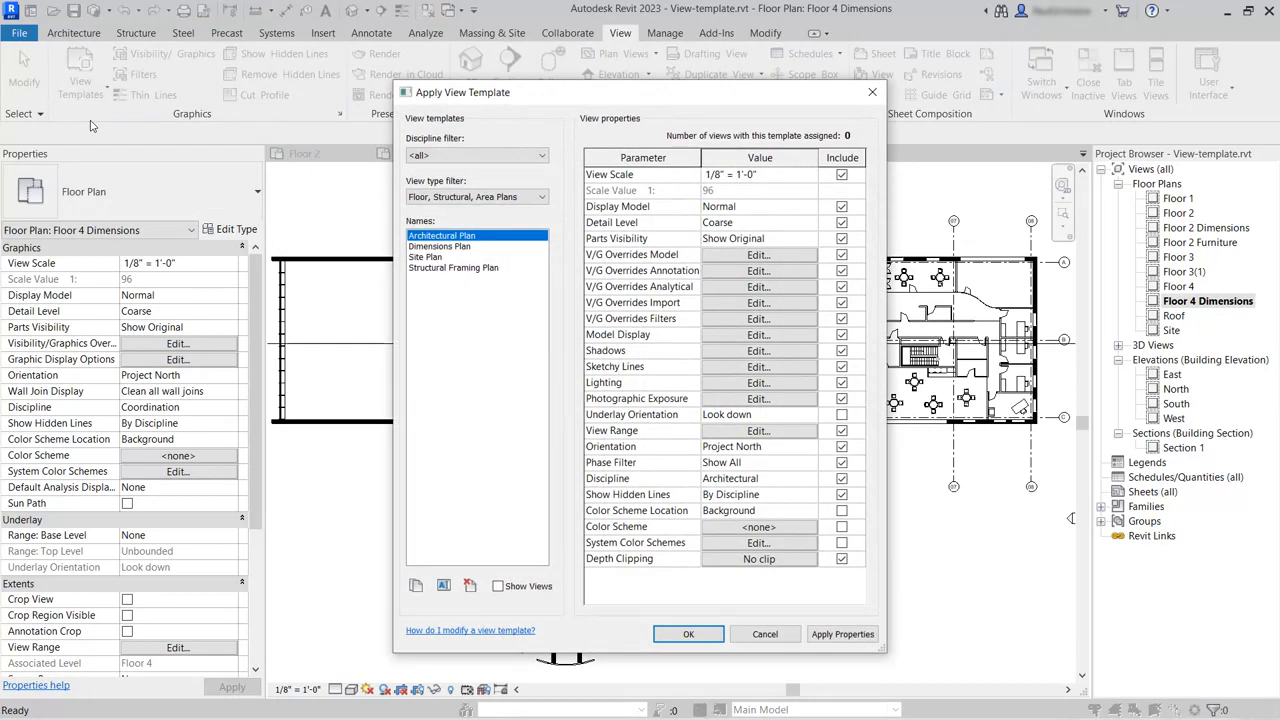
left_click(450, 250)
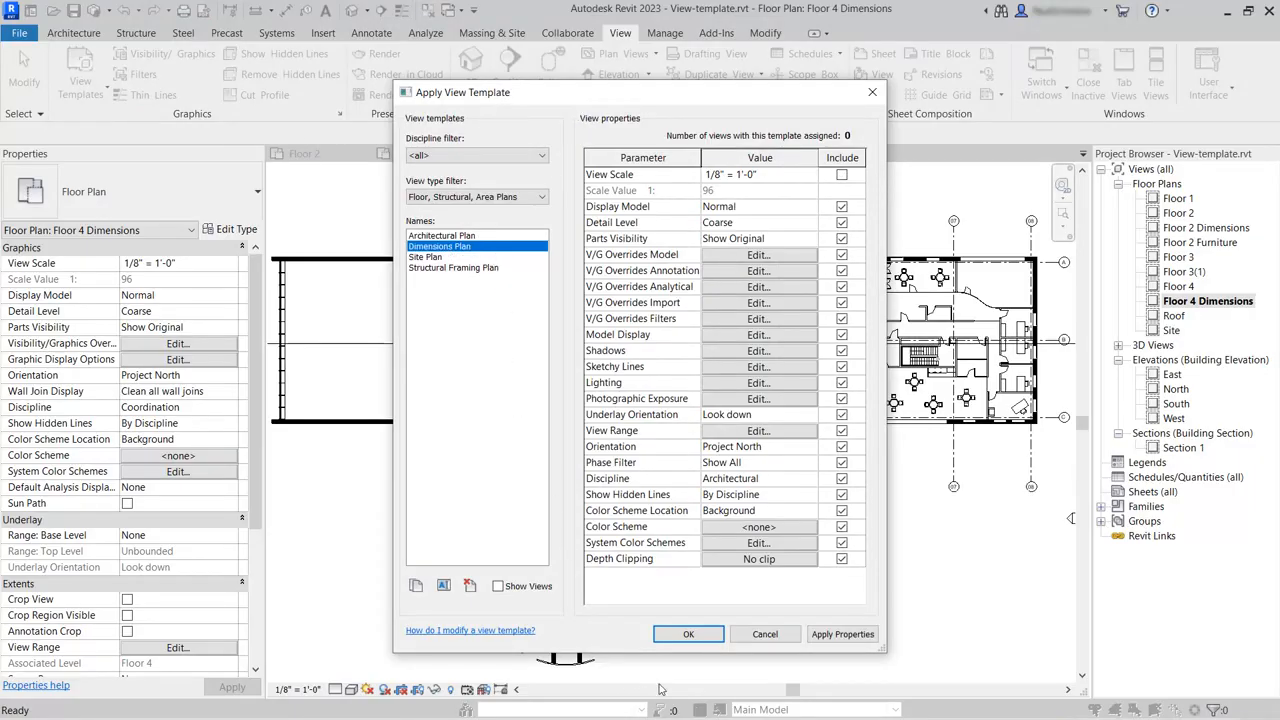
left_click(688, 634)
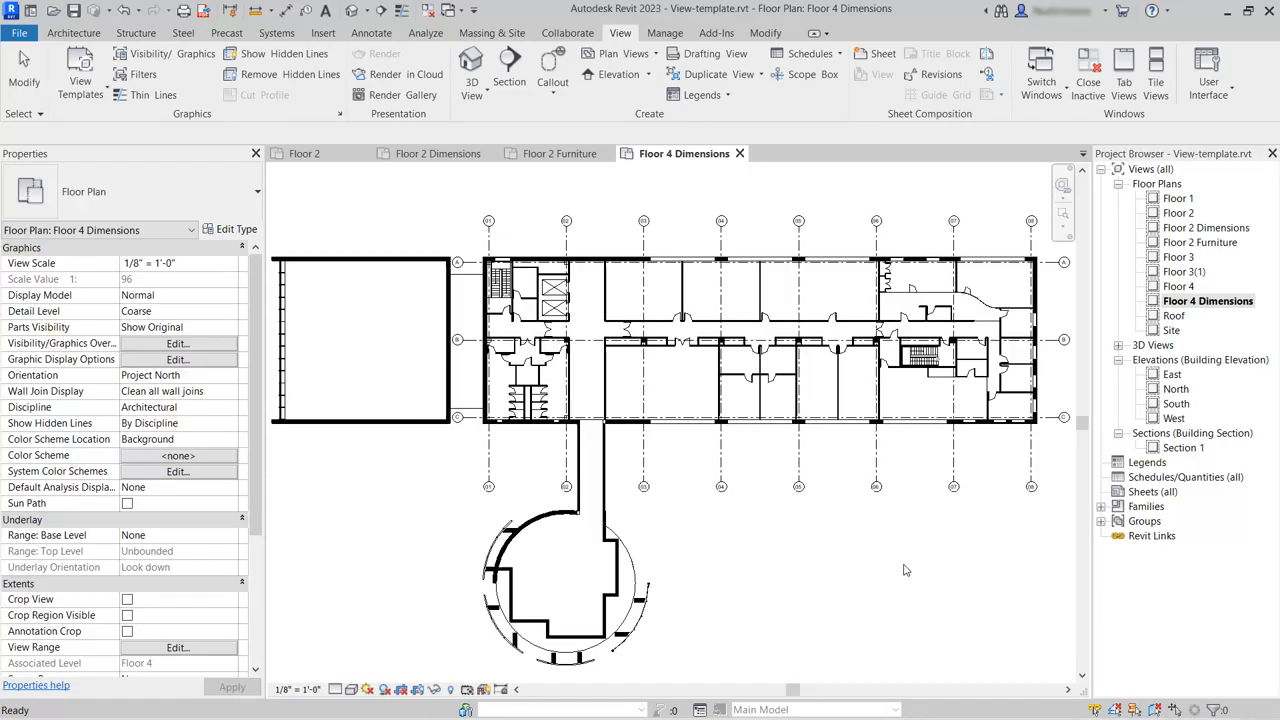
Open the duplicate Floor 3(1) plan view and rename it "Floor 3 Dimensions"
left_click(1180, 272)
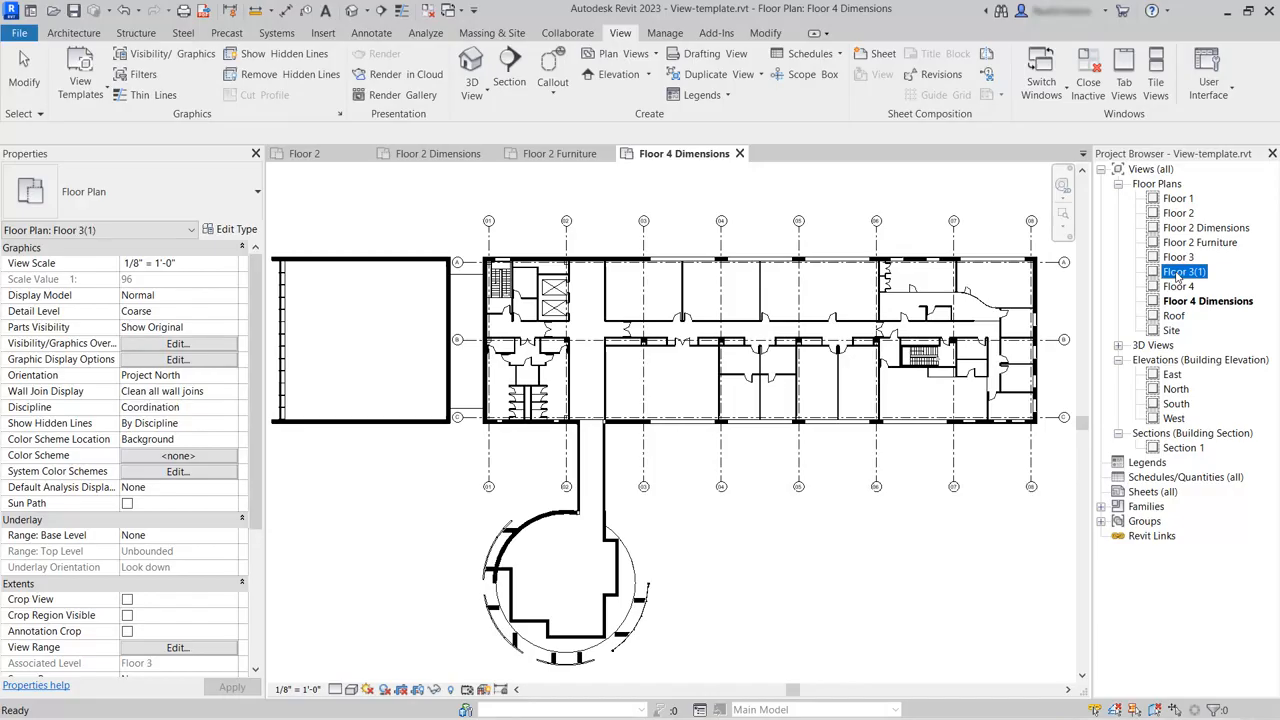
double_click(1180, 273)
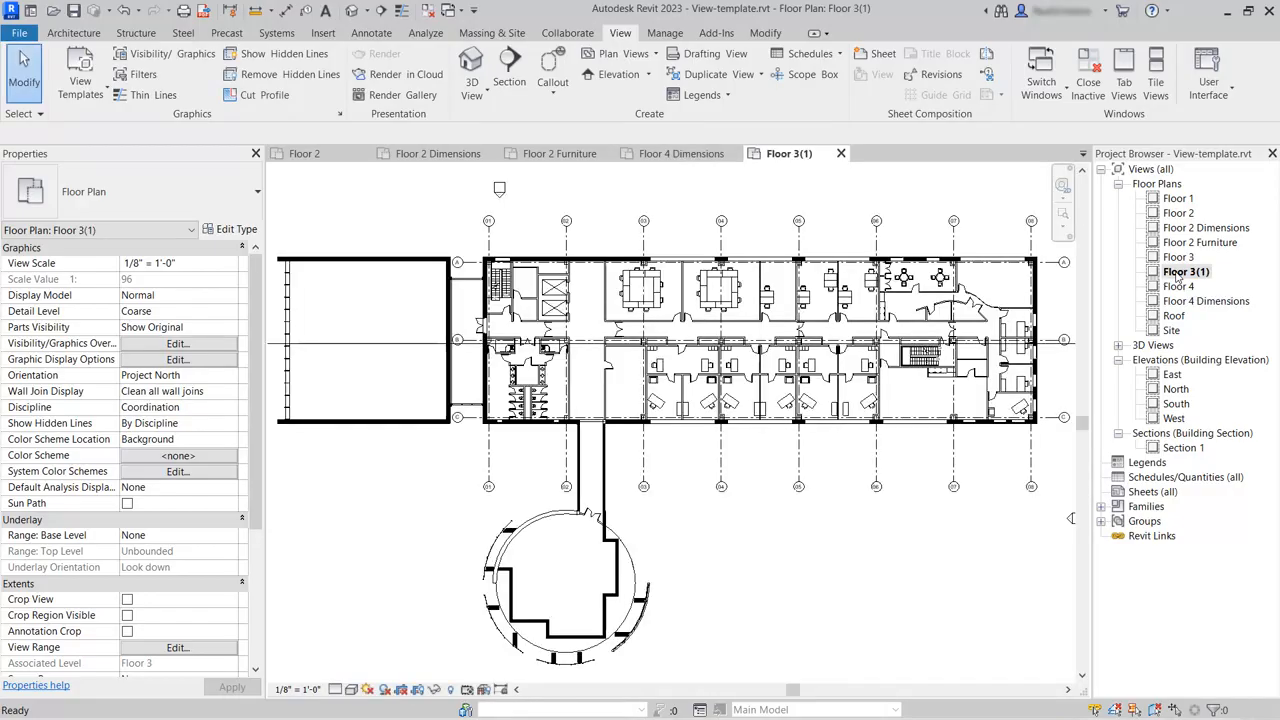
right_click(1182, 272)
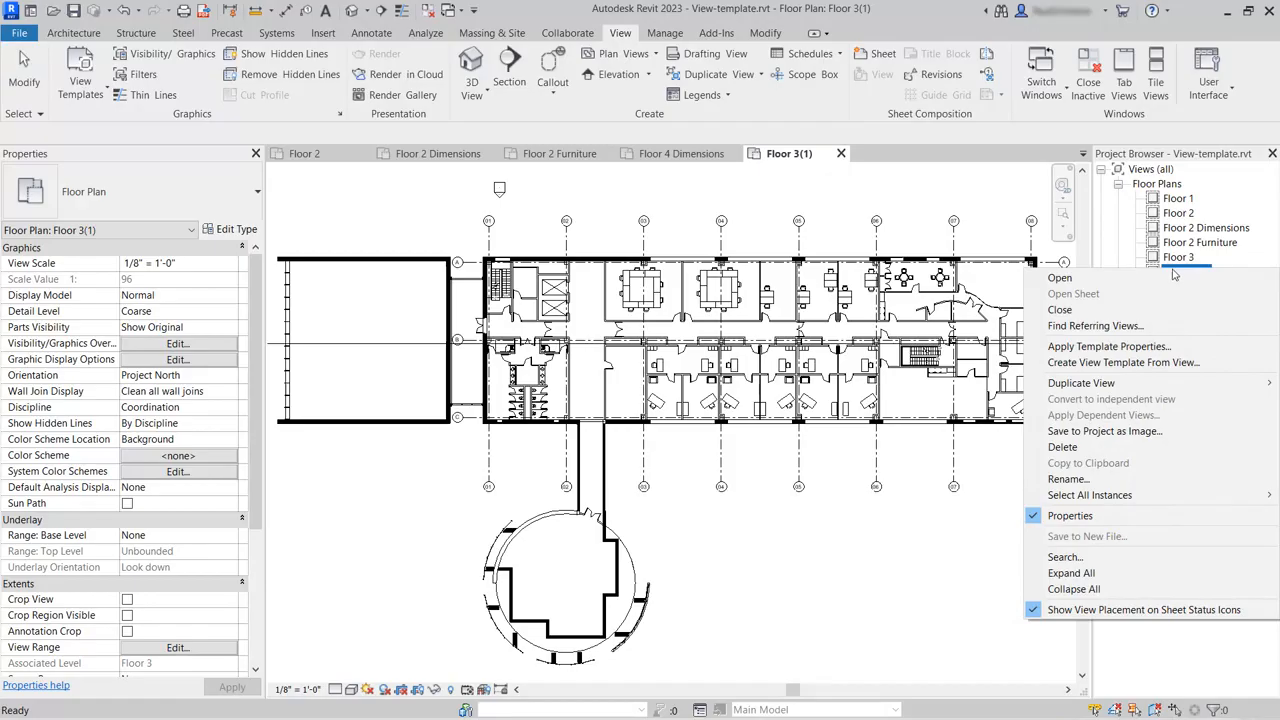
left_click(1068, 479)
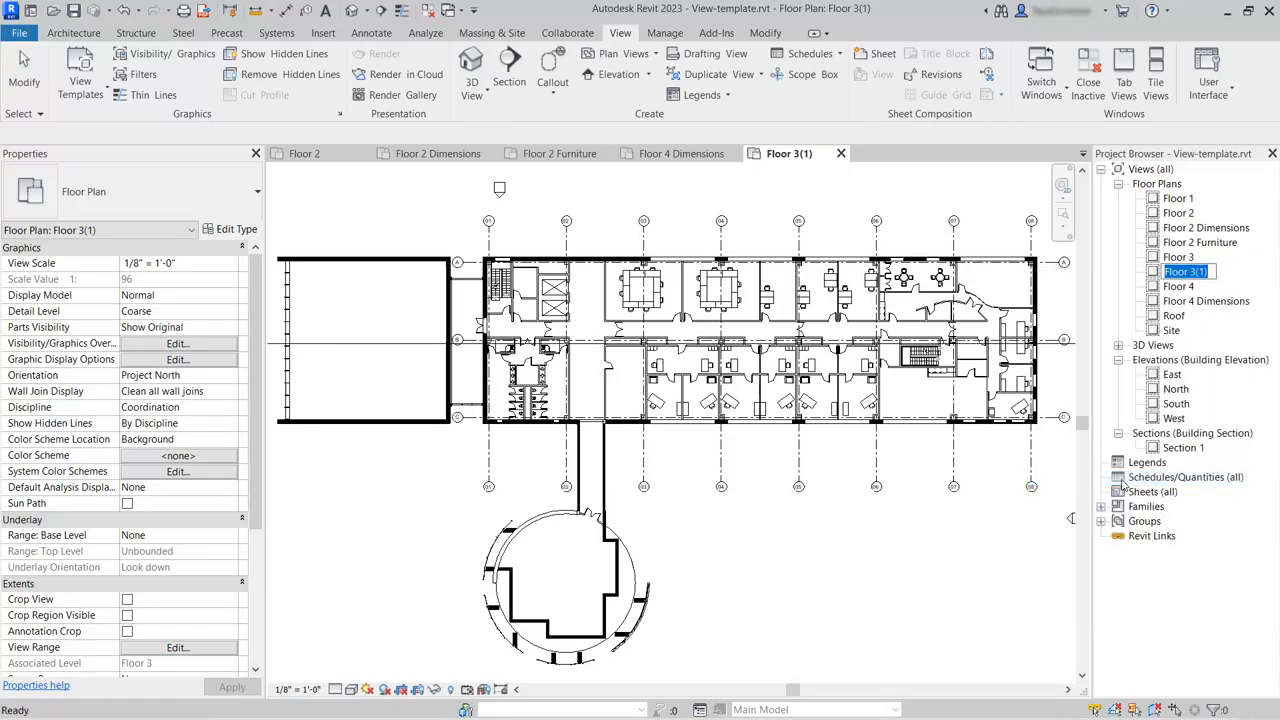
left_click_drag(1213, 274, 1192, 274)
type("Dim")
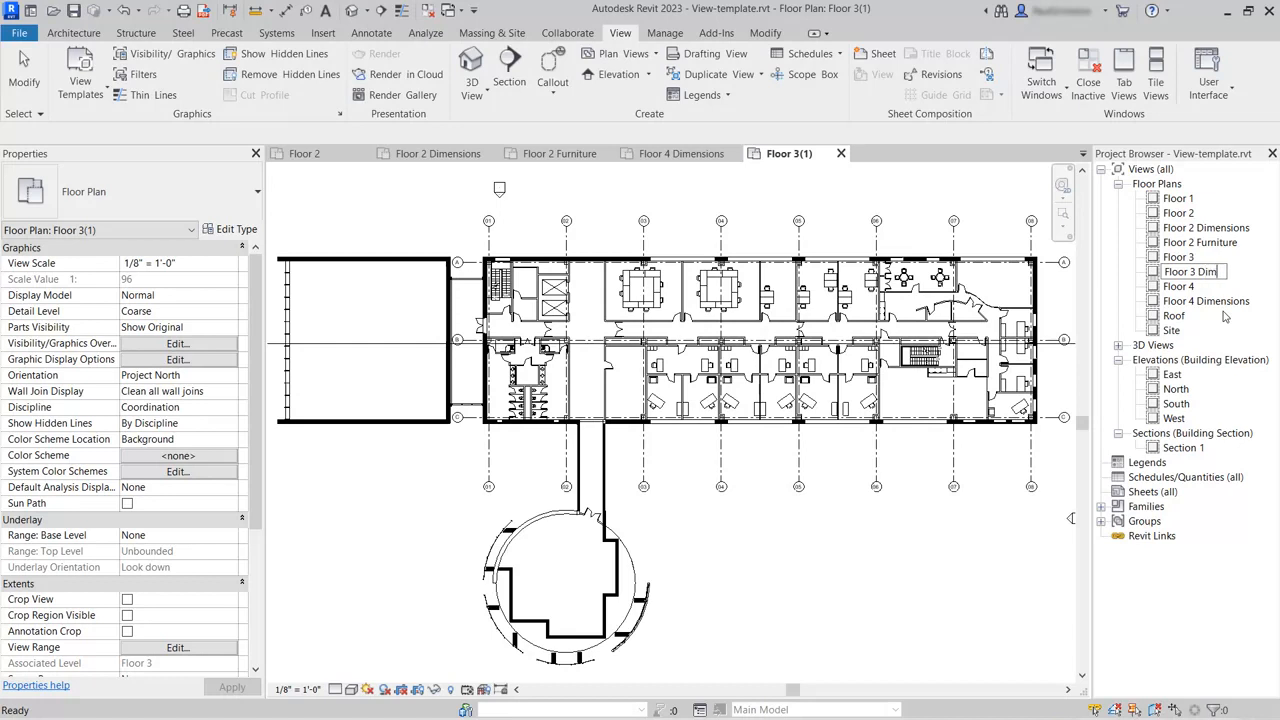
type("ensions")
key("Return")
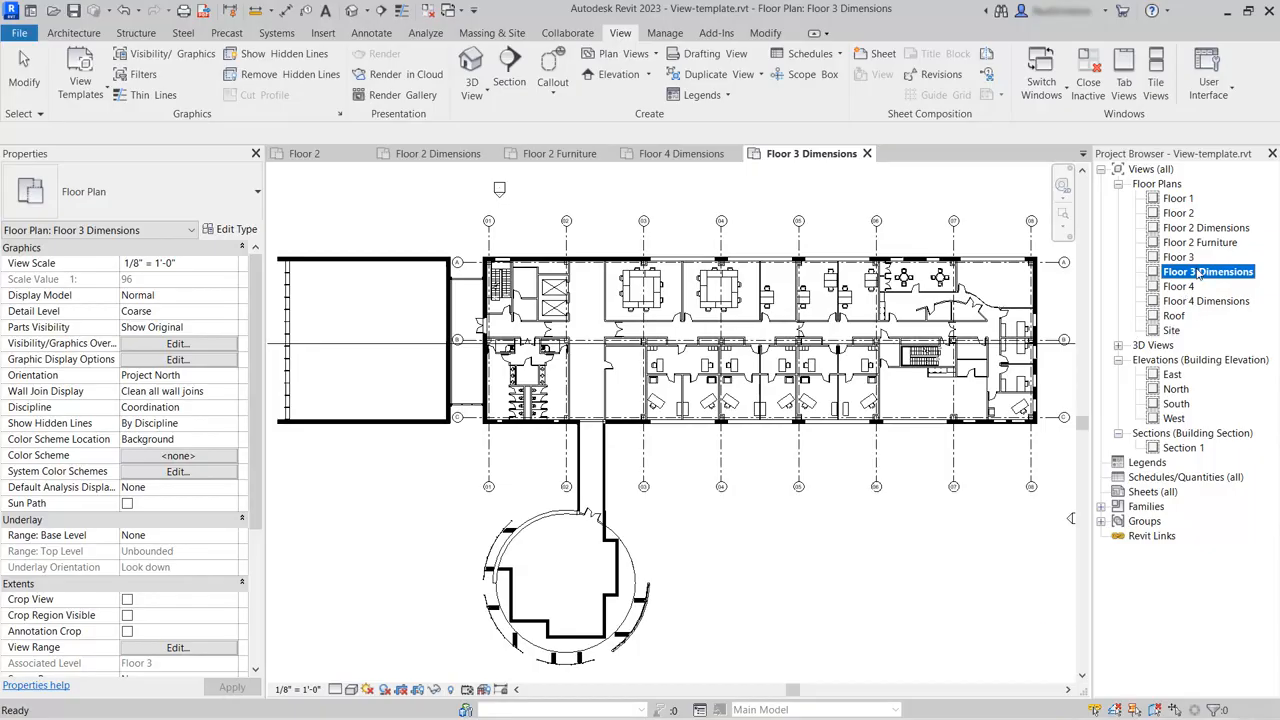
Apply the "Dimensions Plan" view template's properties to the Floor 3 Dimensions view
right_click(1198, 273)
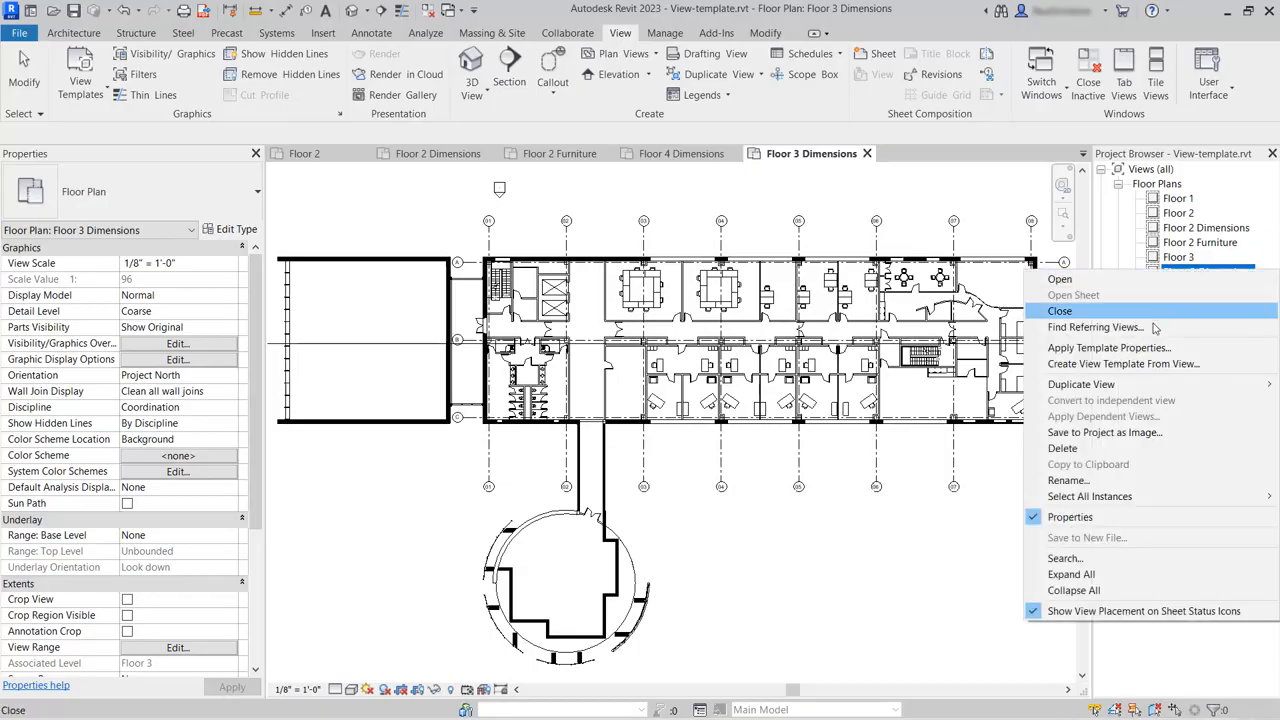
left_click(1139, 352)
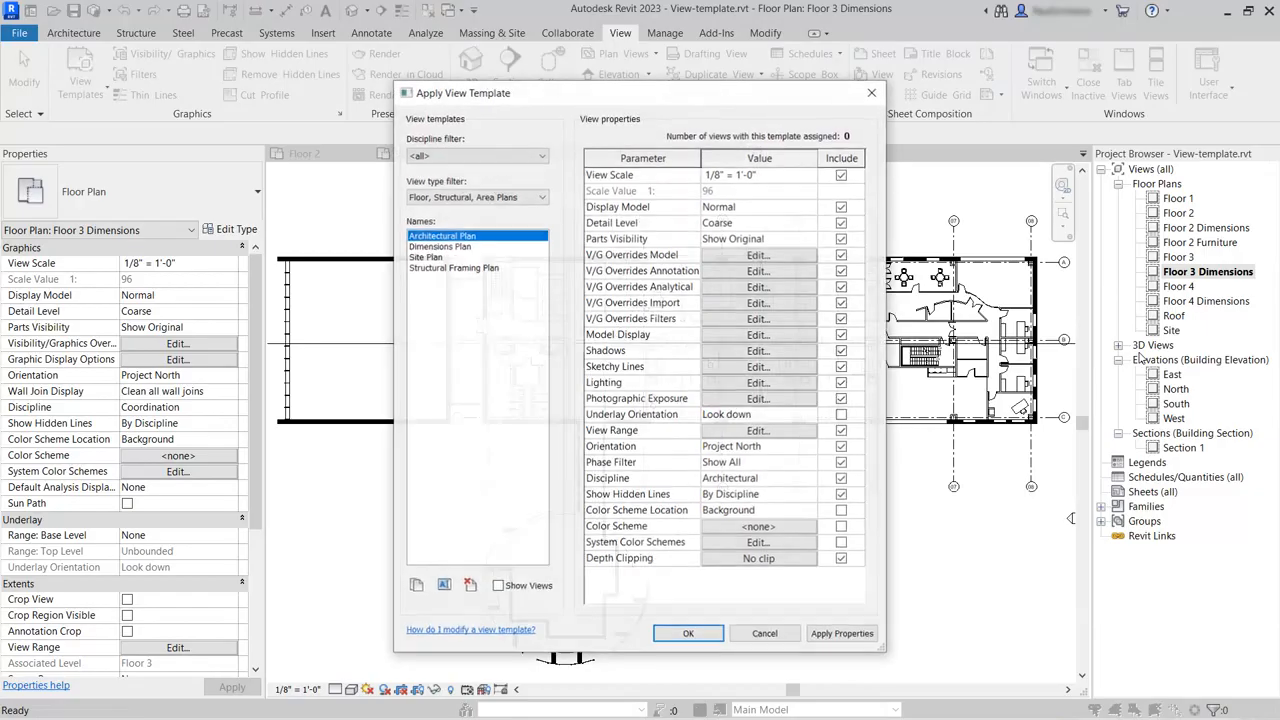
left_click(440, 247)
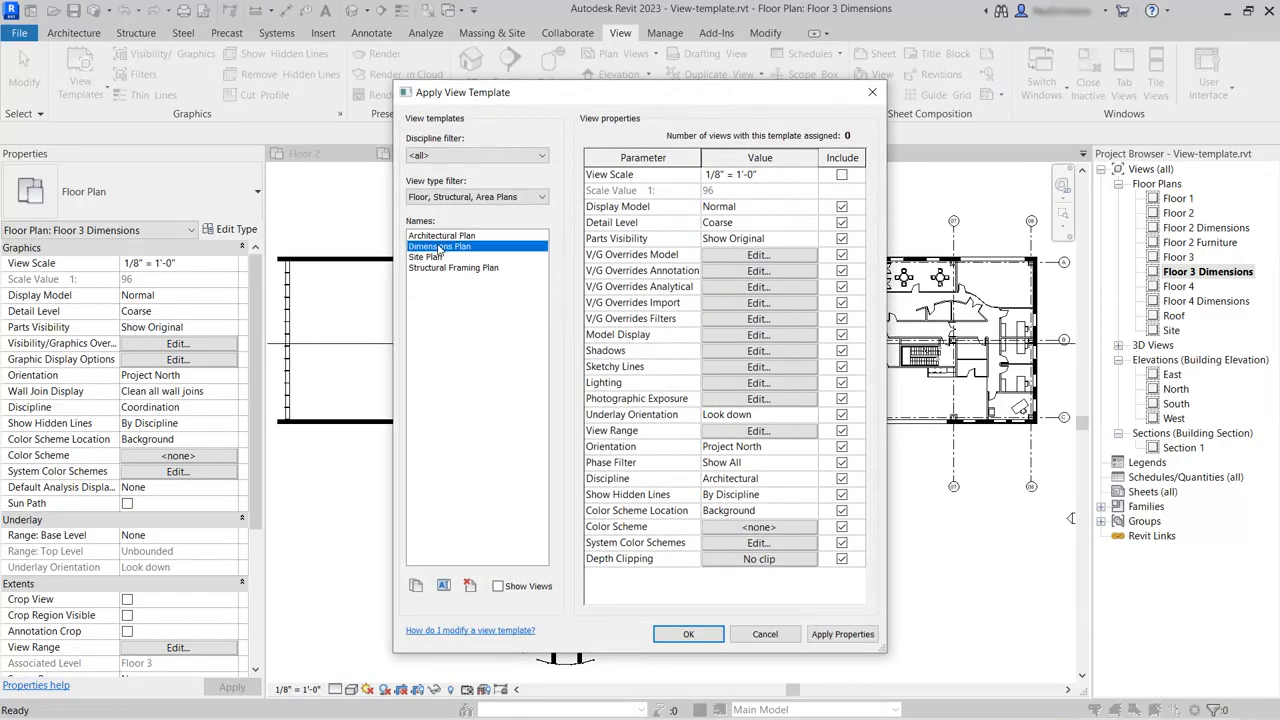
left_click(687, 635)
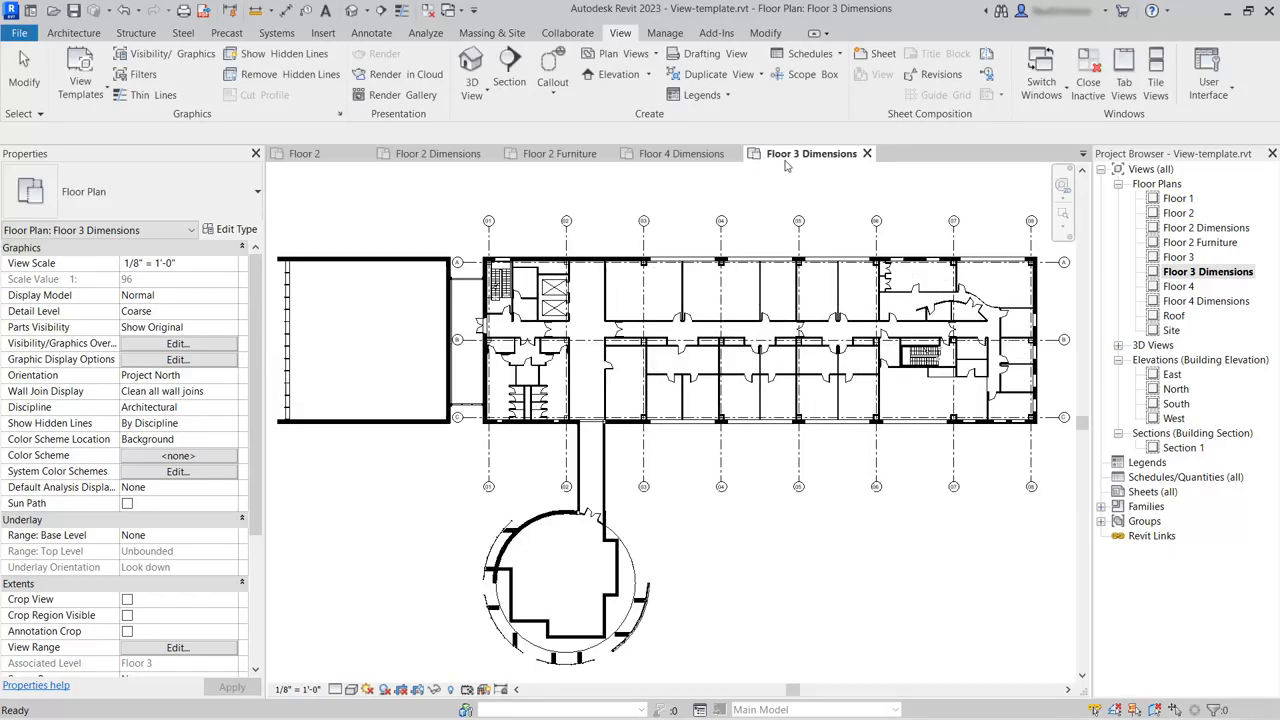
Set the walls' cut foreground pattern color to blue in the Floor 4 Dimensions view and check the Floor 3 and Floor 2 Dimensions views
left_click(681, 153)
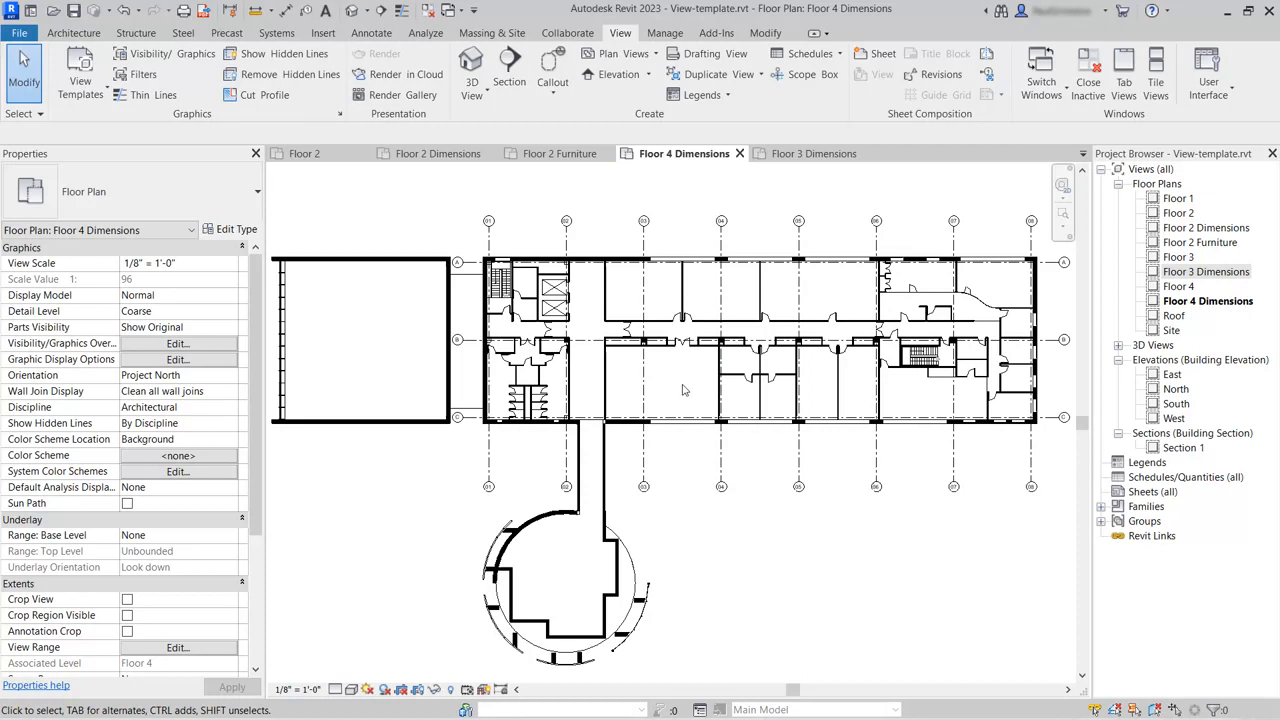
left_click(209, 345)
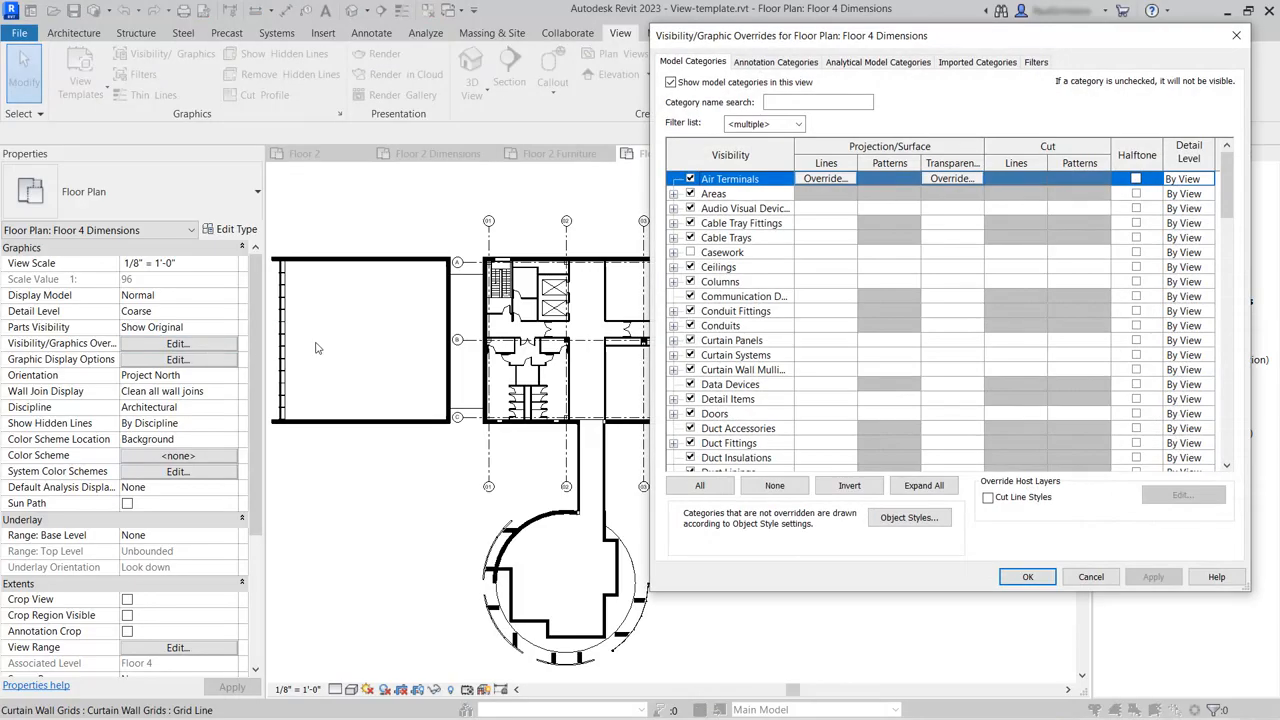
left_click_drag(1227, 195, 1212, 464)
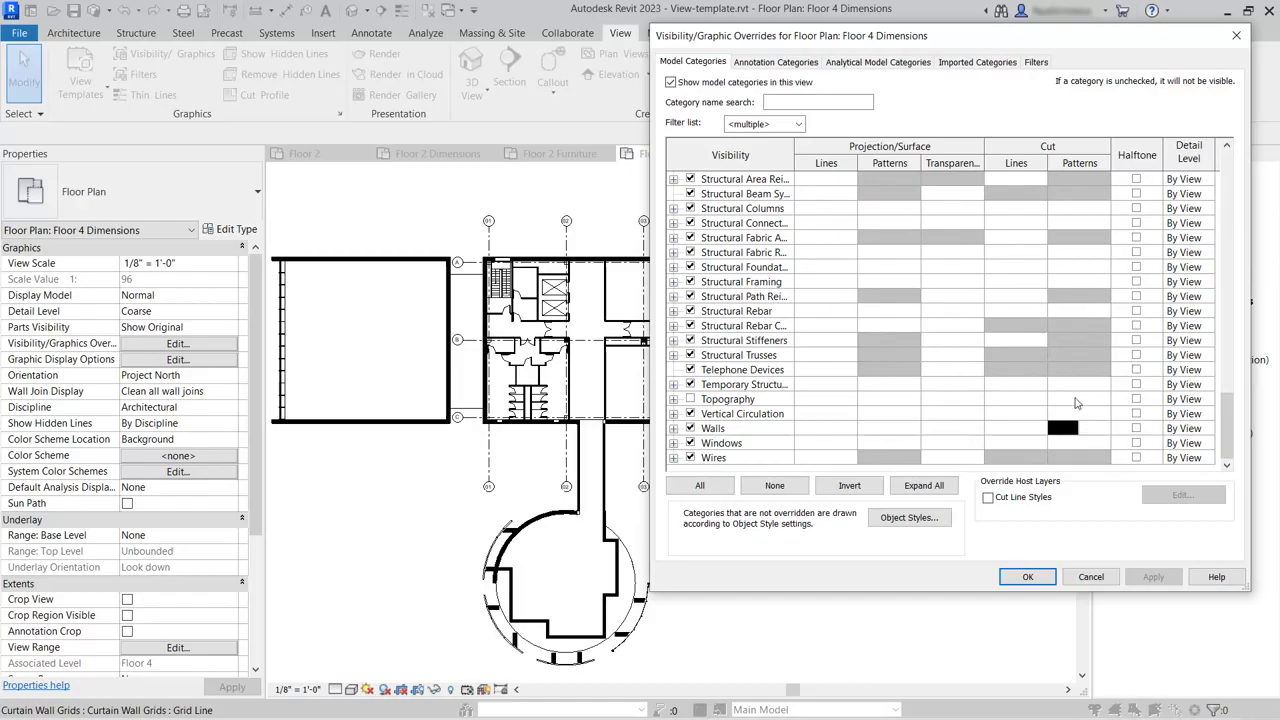
left_click(1068, 433)
left_click(1070, 434)
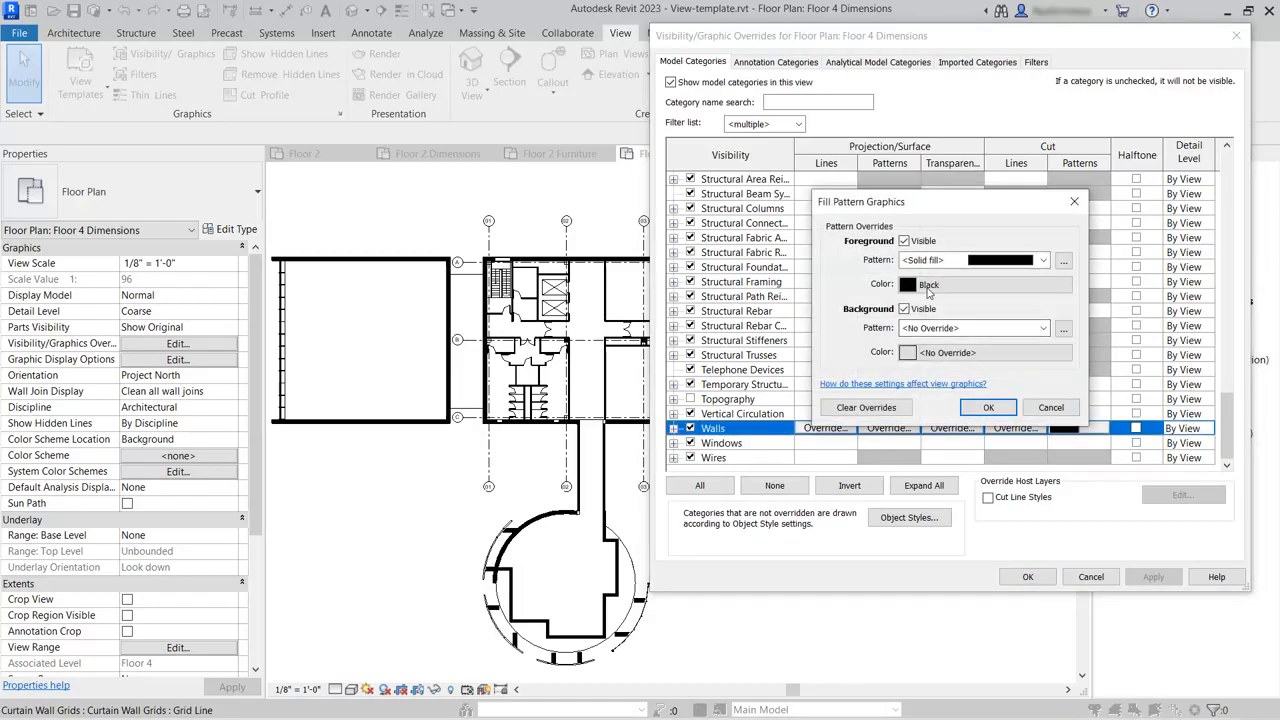
left_click(927, 286)
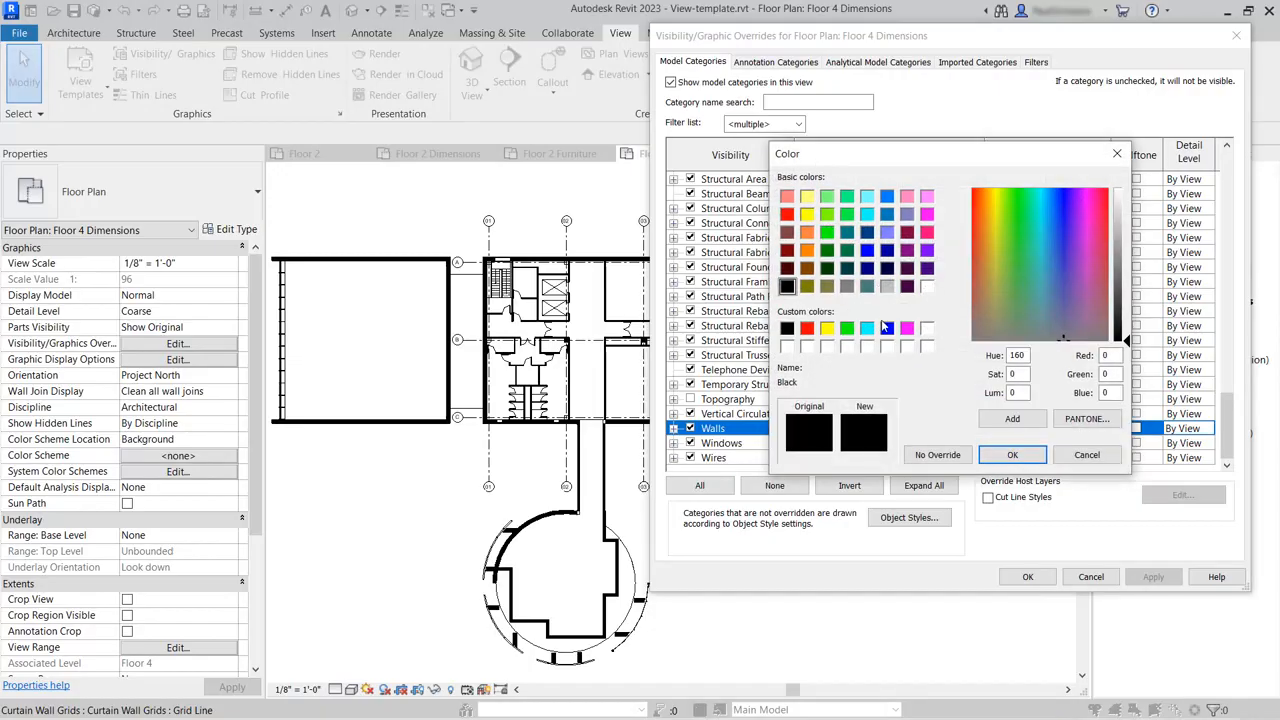
left_click(887, 329)
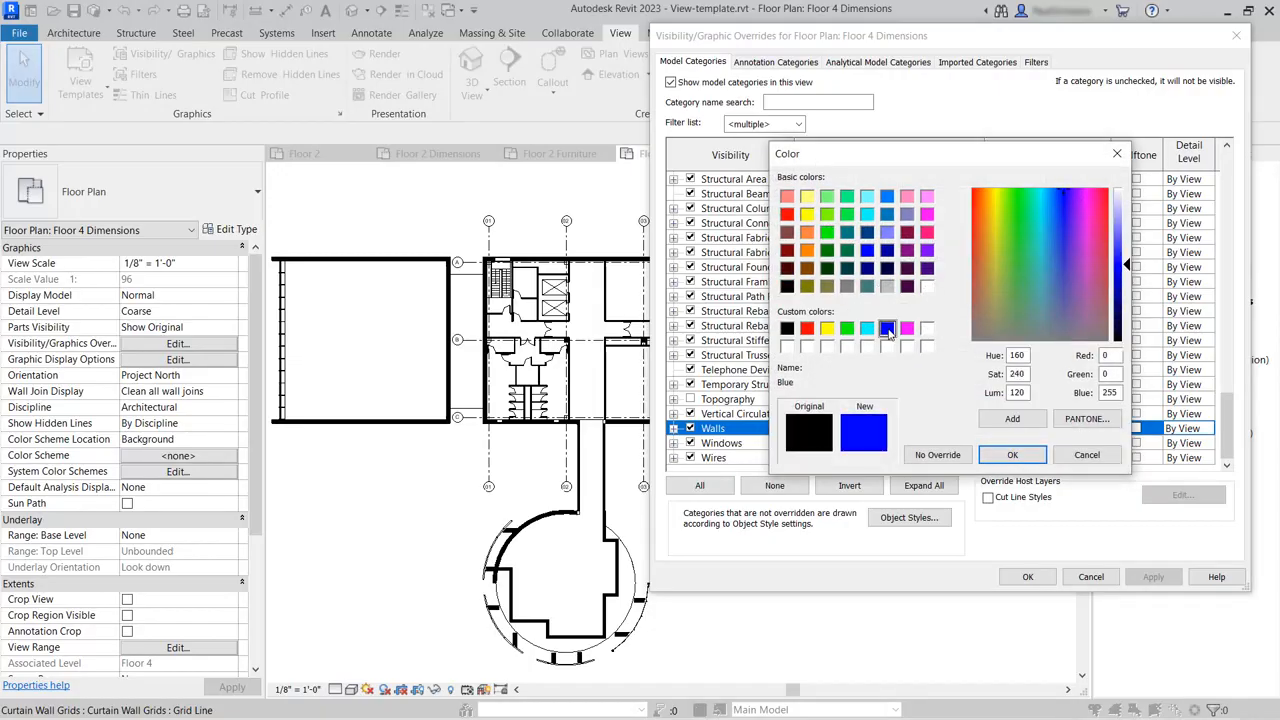
left_click(1012, 455)
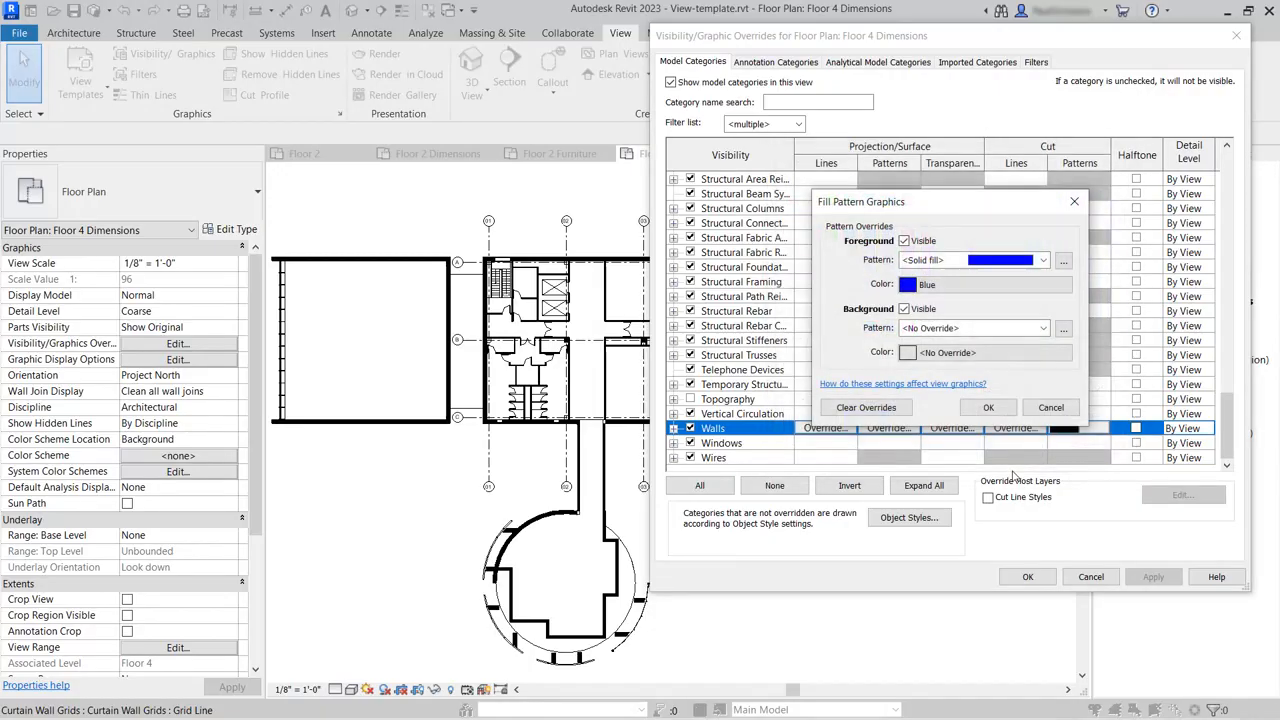
left_click(988, 407)
left_click(1027, 577)
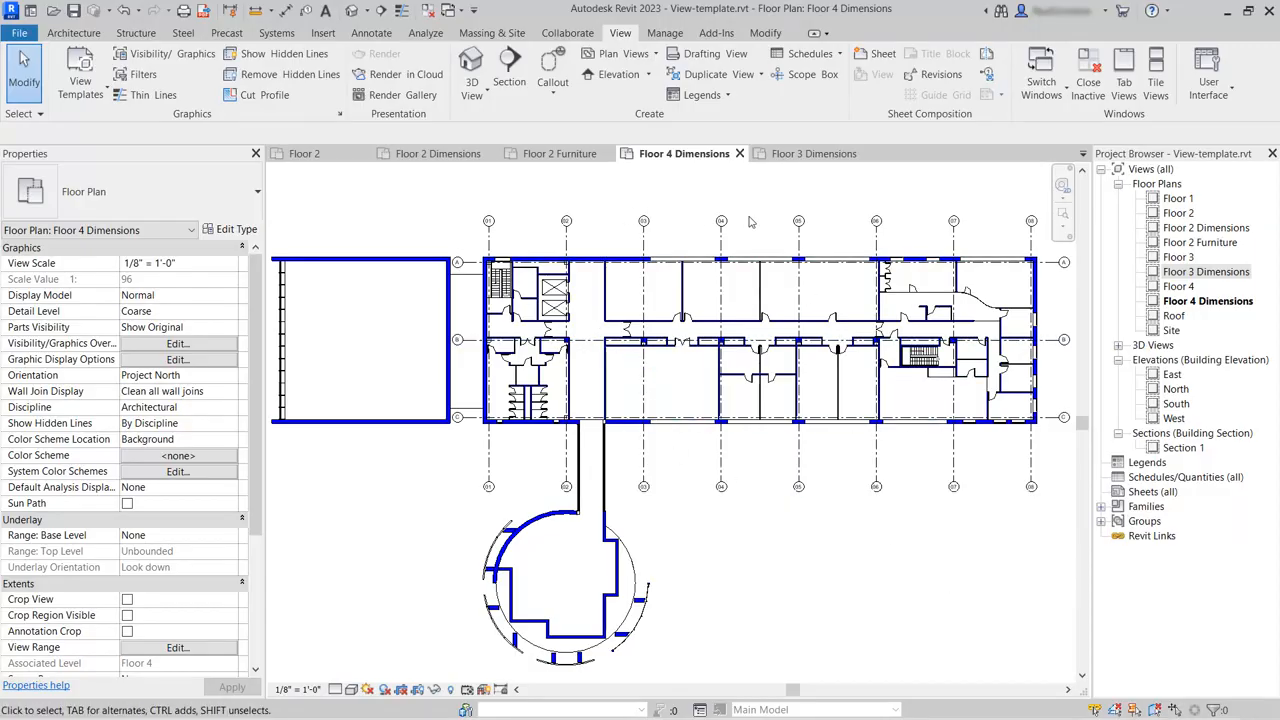
left_click(787, 158)
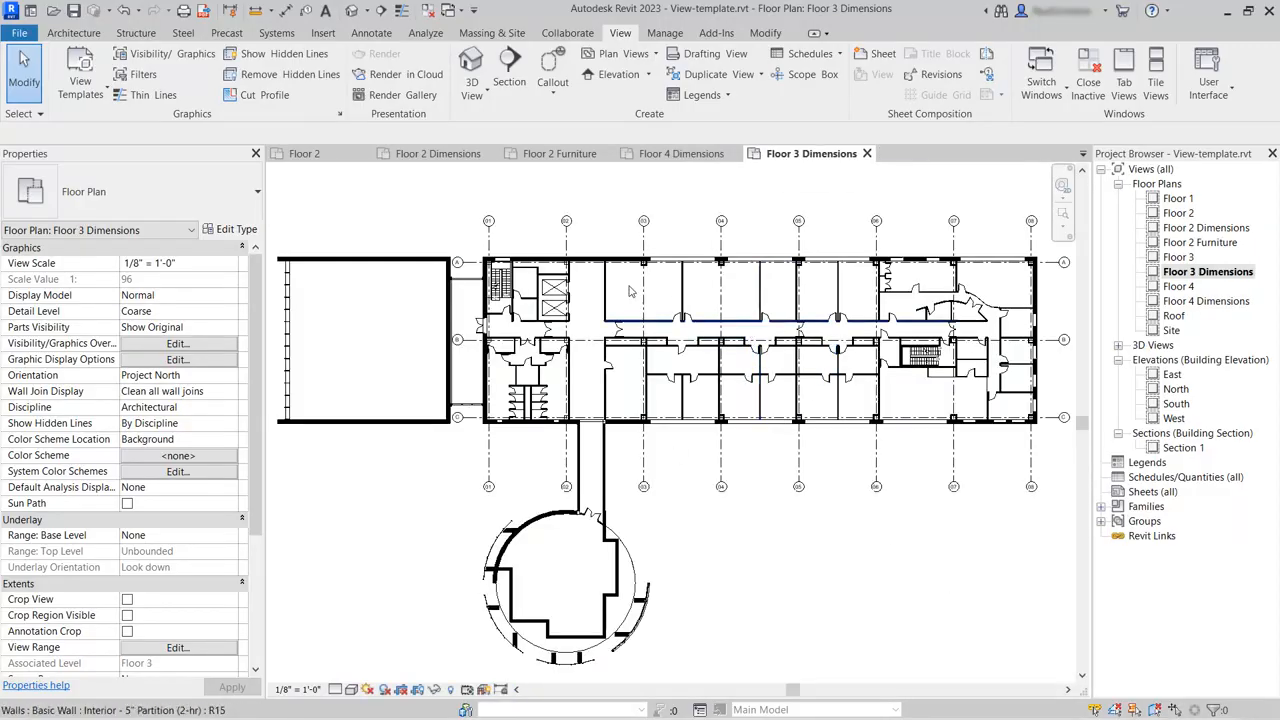
left_click(438, 154)
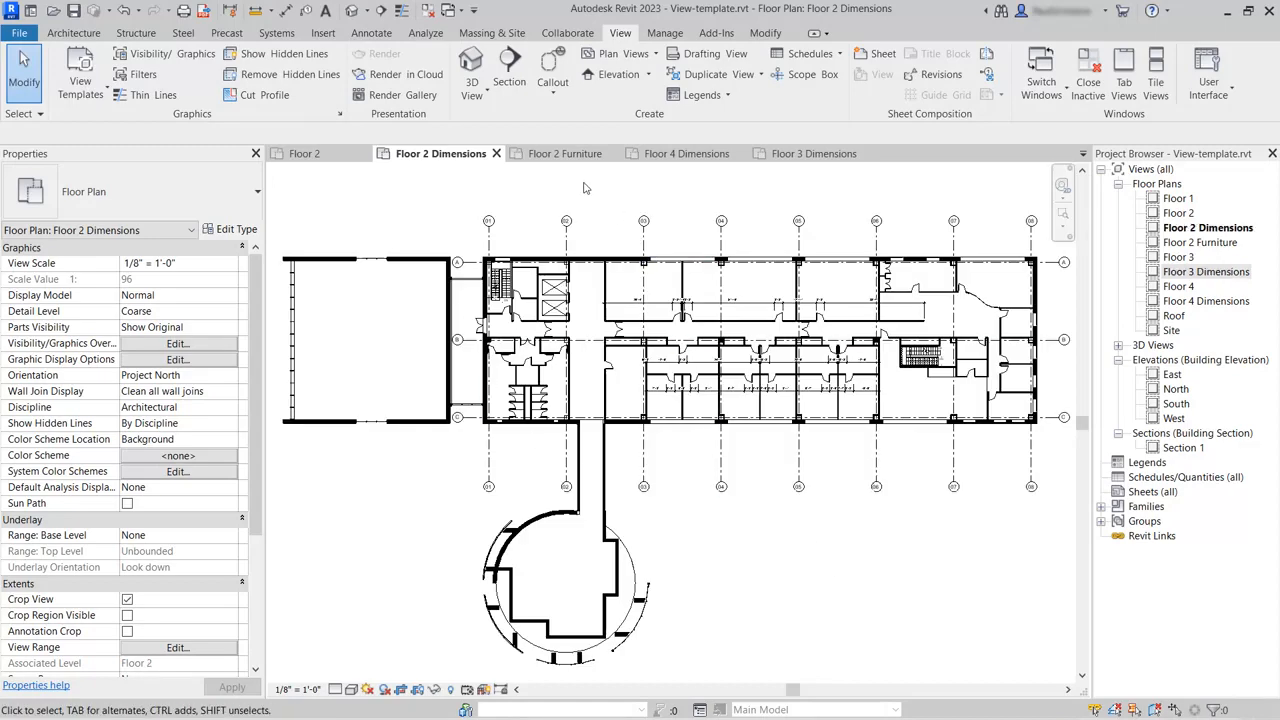
Create a view template named "Furniture Plan" from the Floor 2 Furniture view
left_click(566, 154)
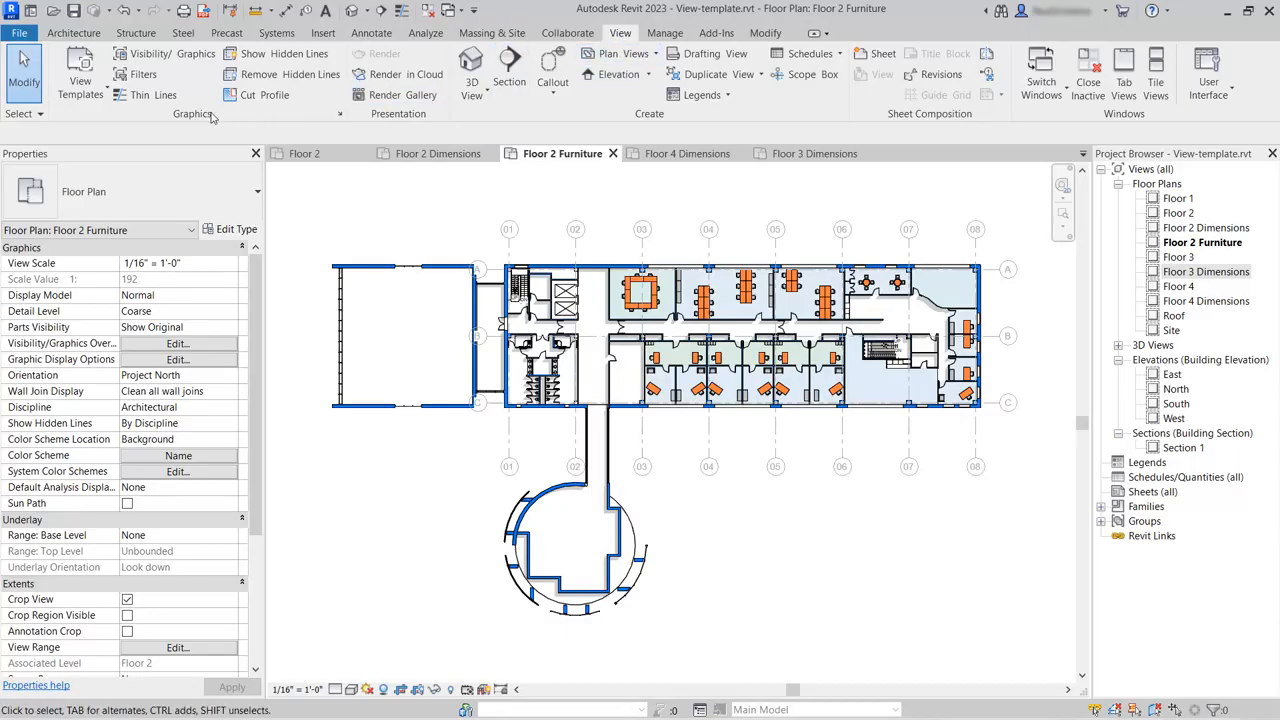
left_click(91, 91)
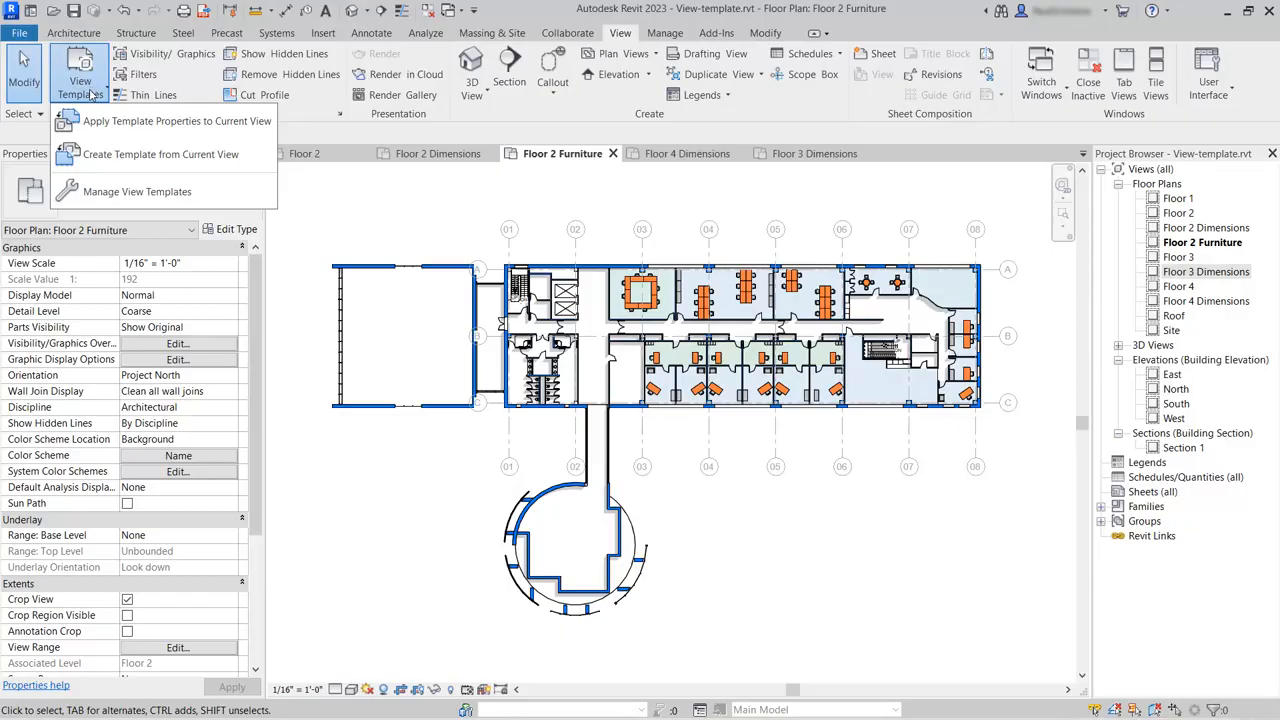
left_click(91, 156)
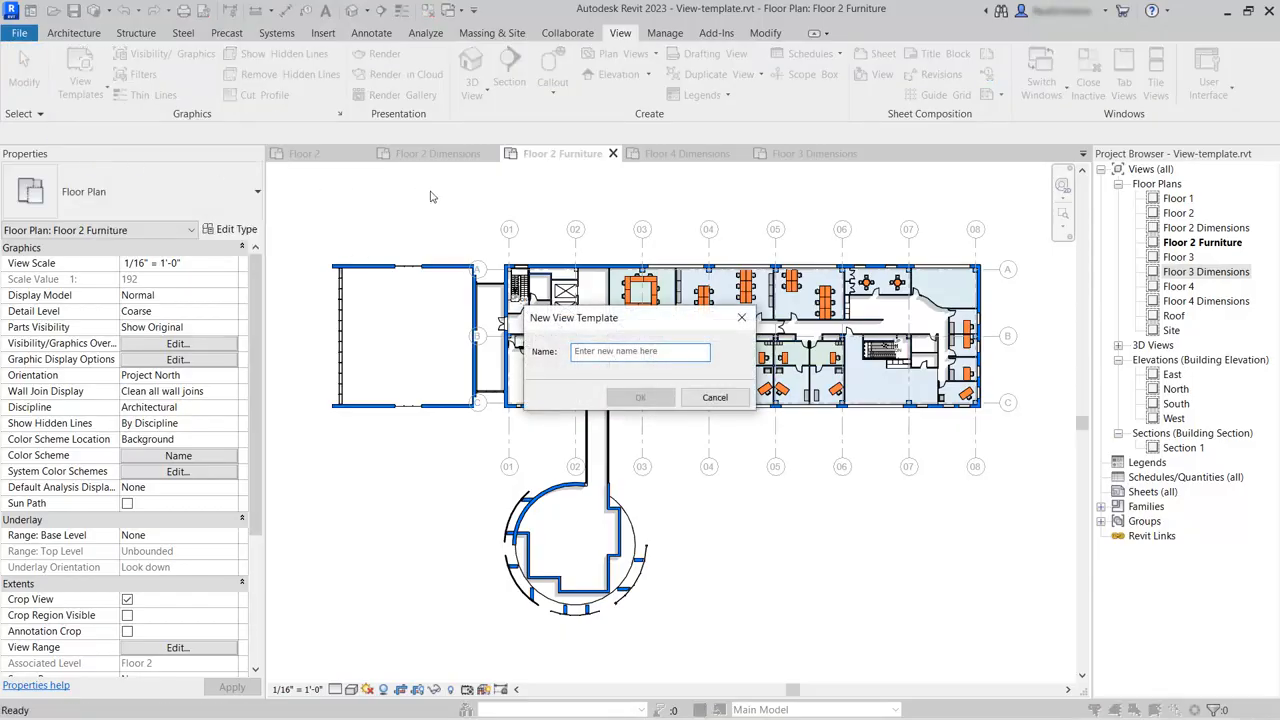
type("Furniture")
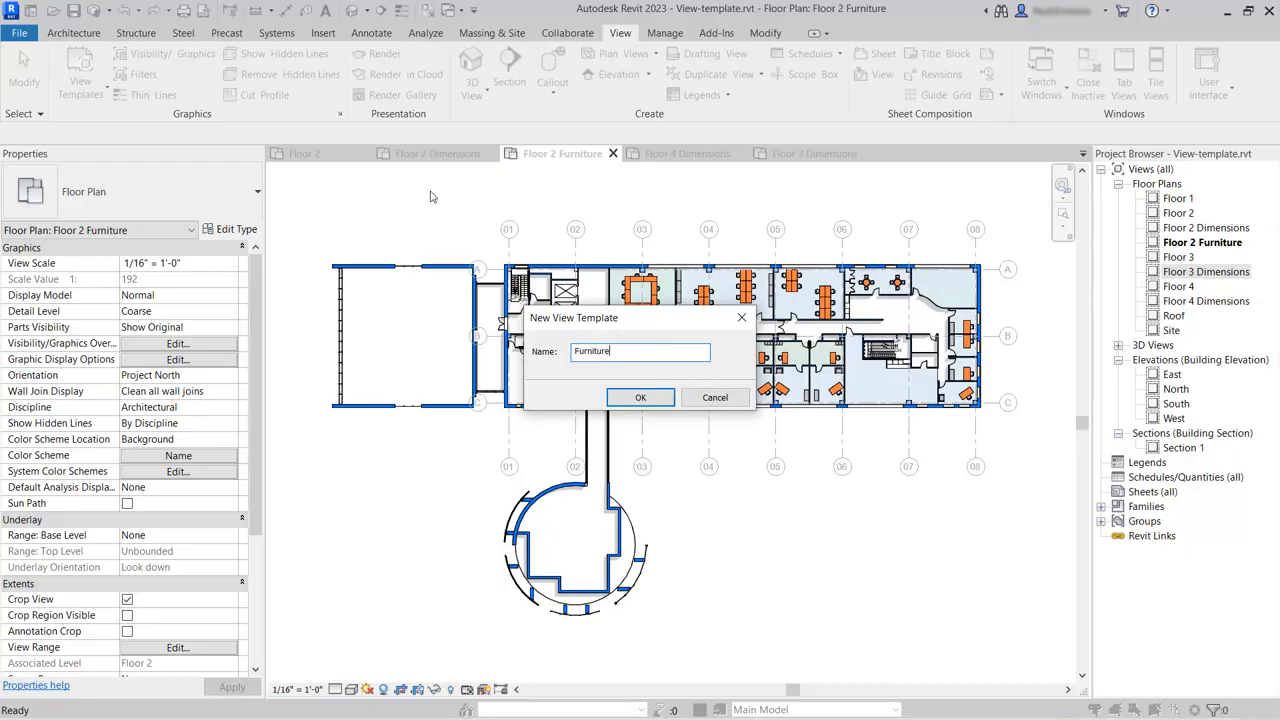
type(" Plan")
left_click(640, 397)
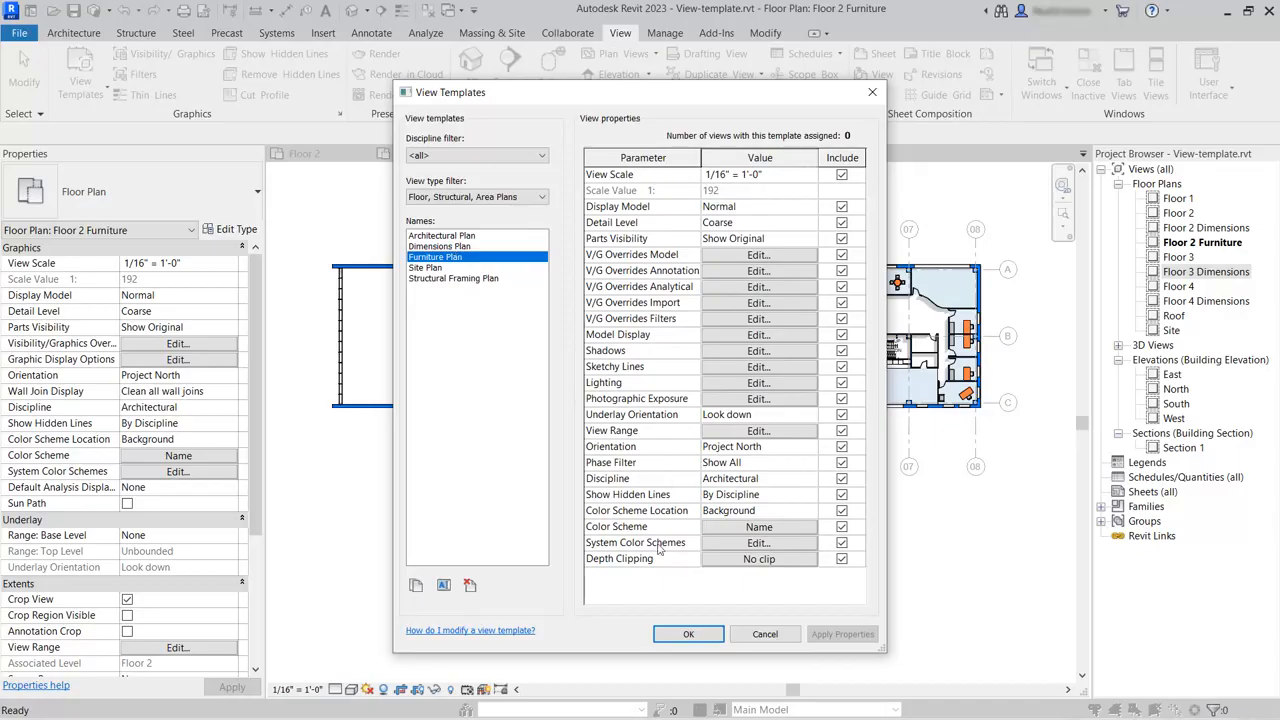
left_click(686, 636)
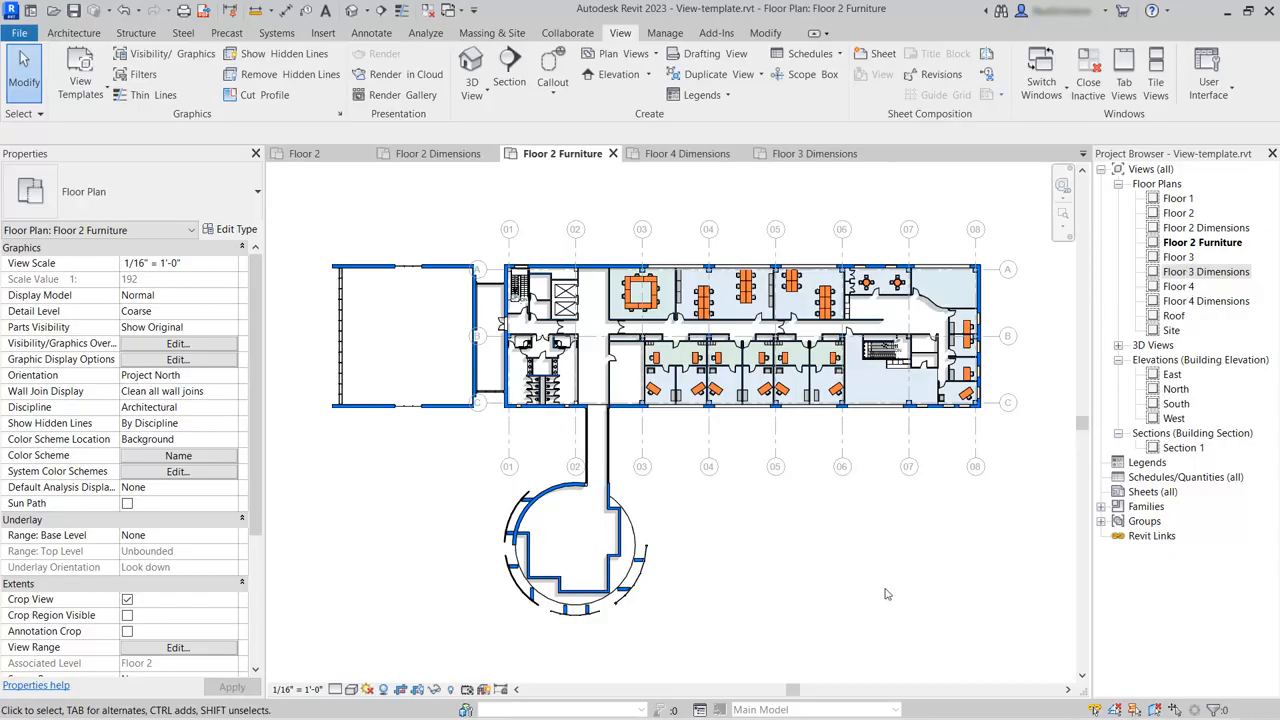
Create another set of floor plan views for the Floor 3 and Floor 4 levels, allowing duplicates of existing views
left_click(656, 54)
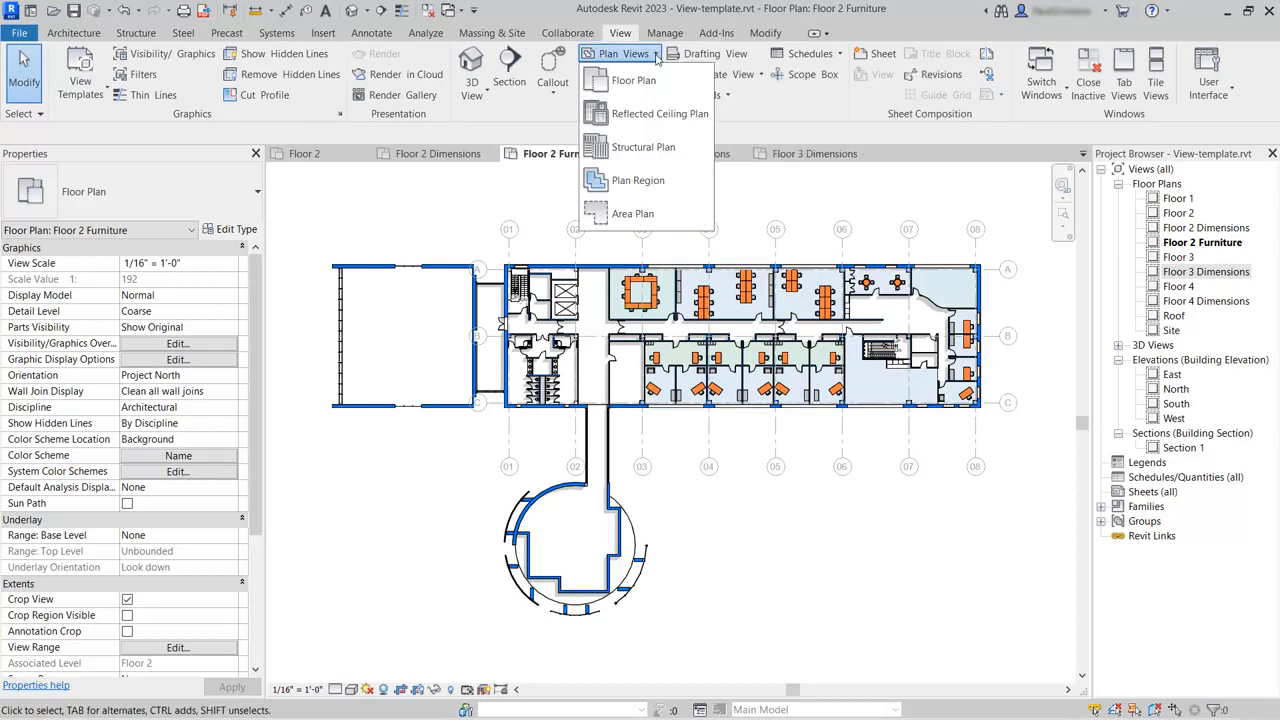
left_click(634, 80)
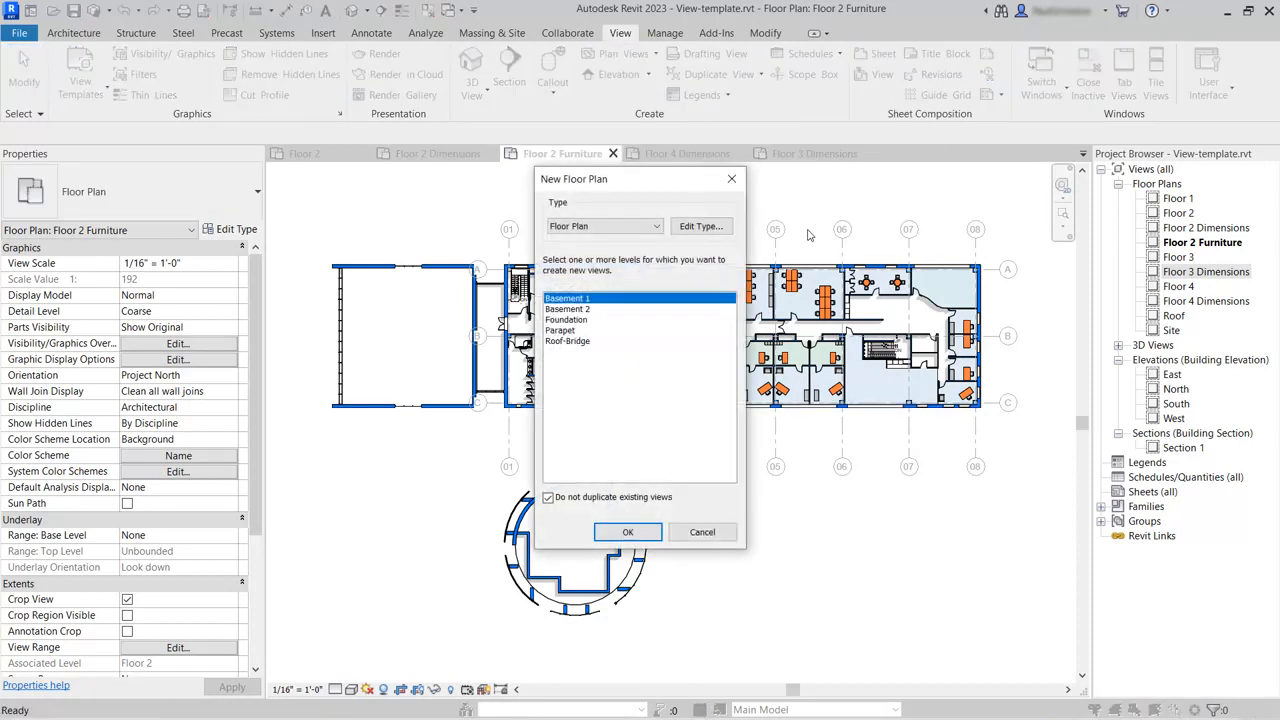
left_click(559, 503)
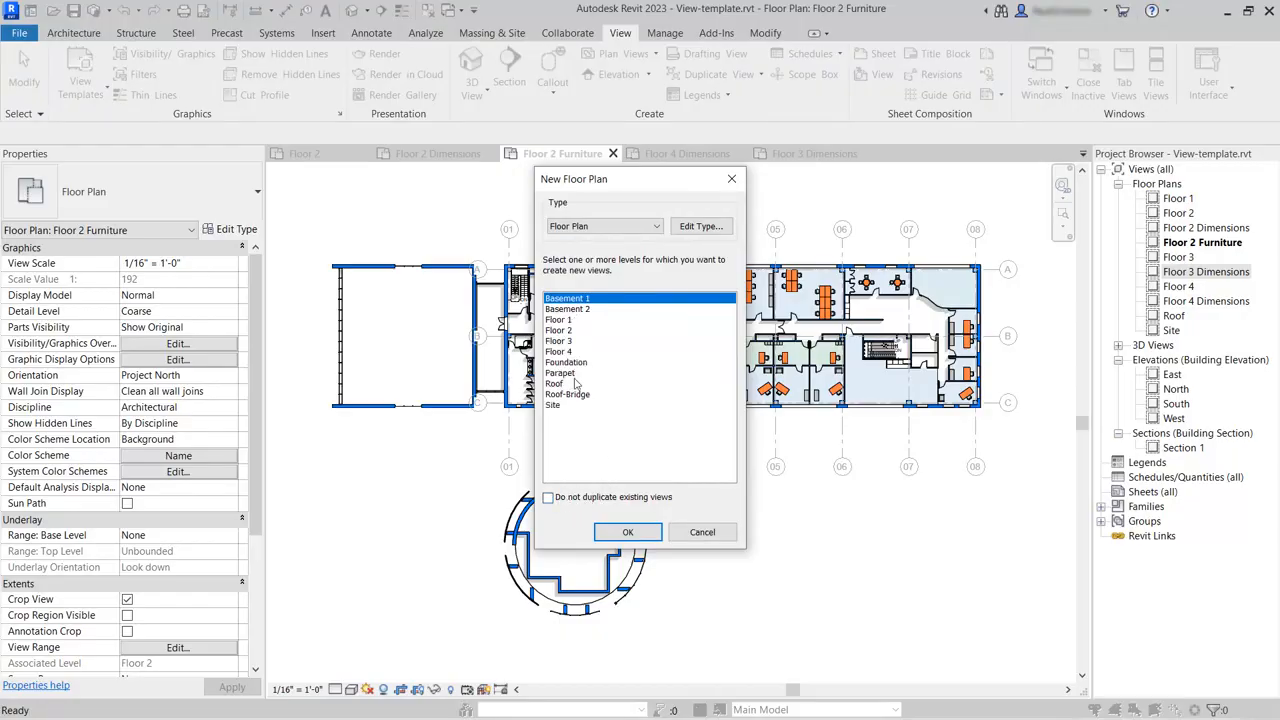
left_click(571, 342)
left_click(562, 352, "ctrl")
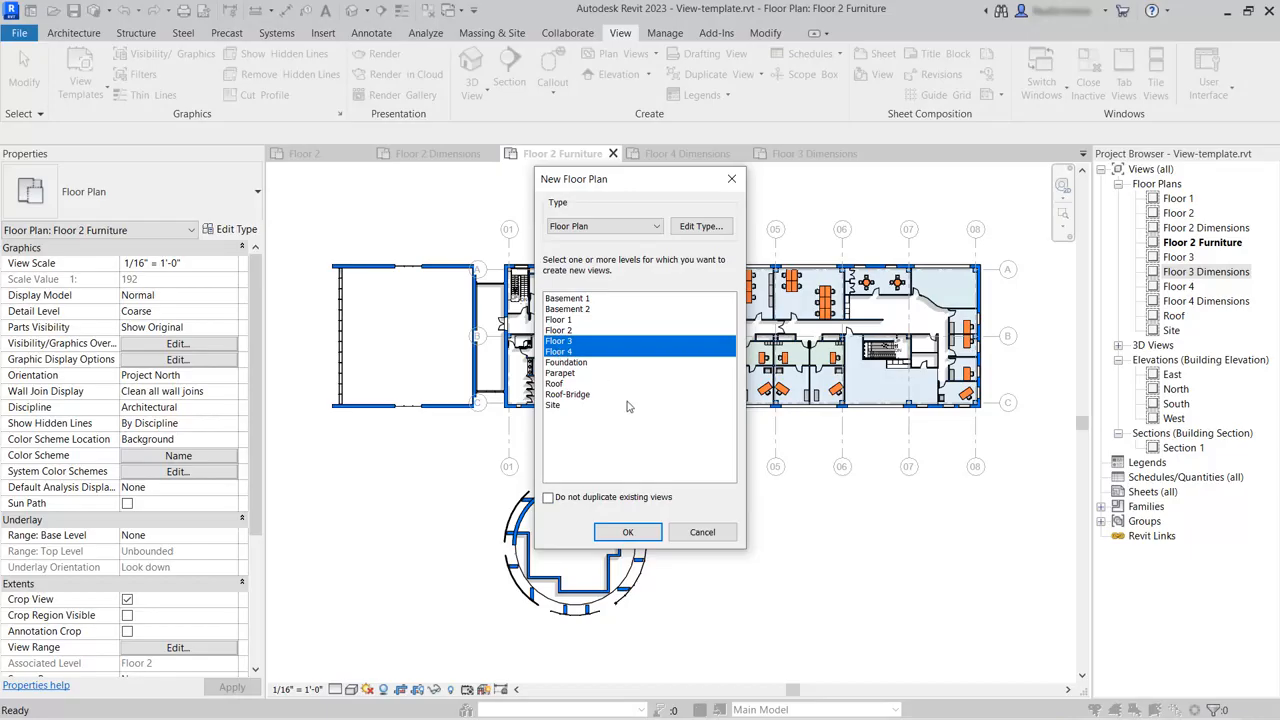
left_click(630, 532)
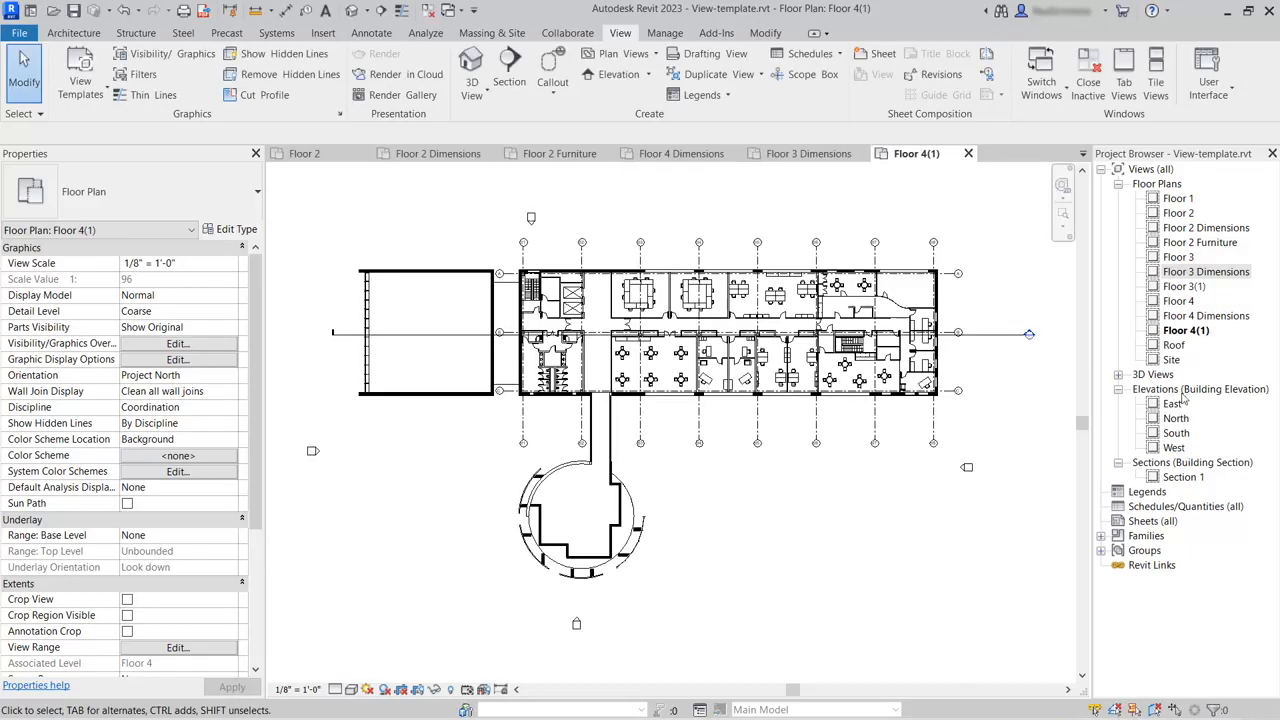
Rename the duplicate Floor 4(1) floor plan view as "Floor 4 Furniture"
right_click(1186, 330)
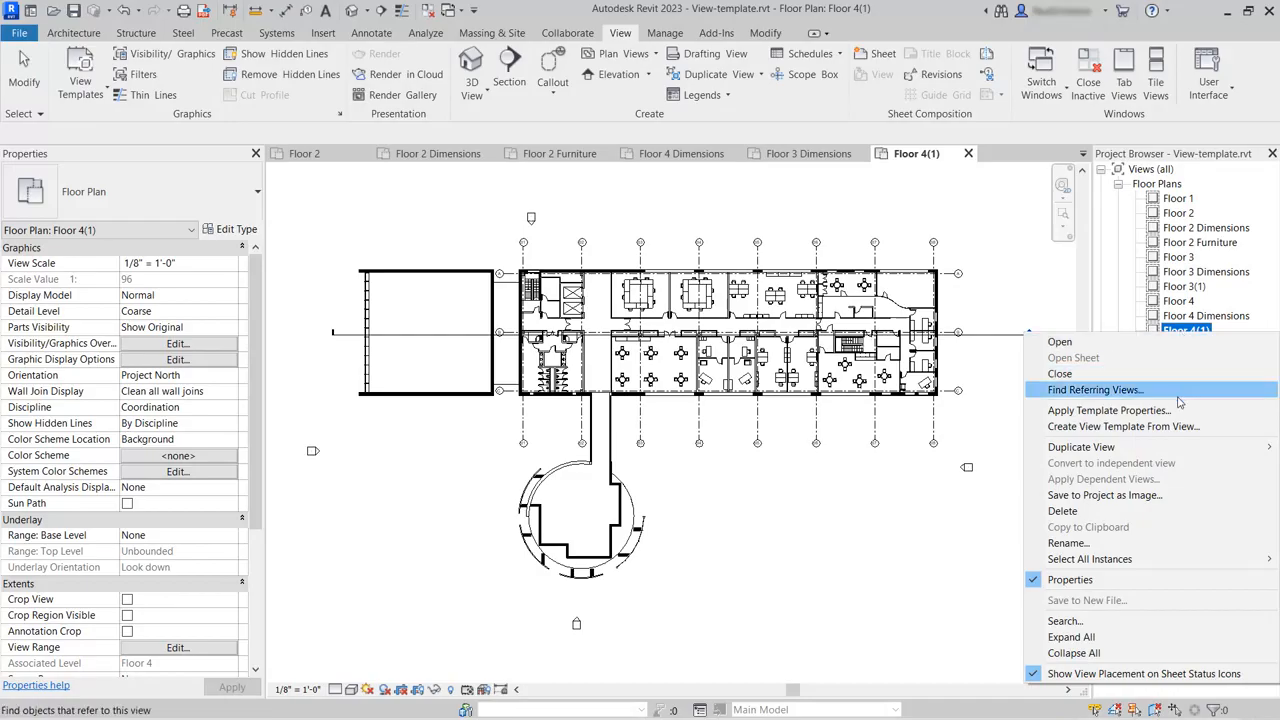
left_click(1152, 544)
left_click_drag(1211, 331, 1197, 331)
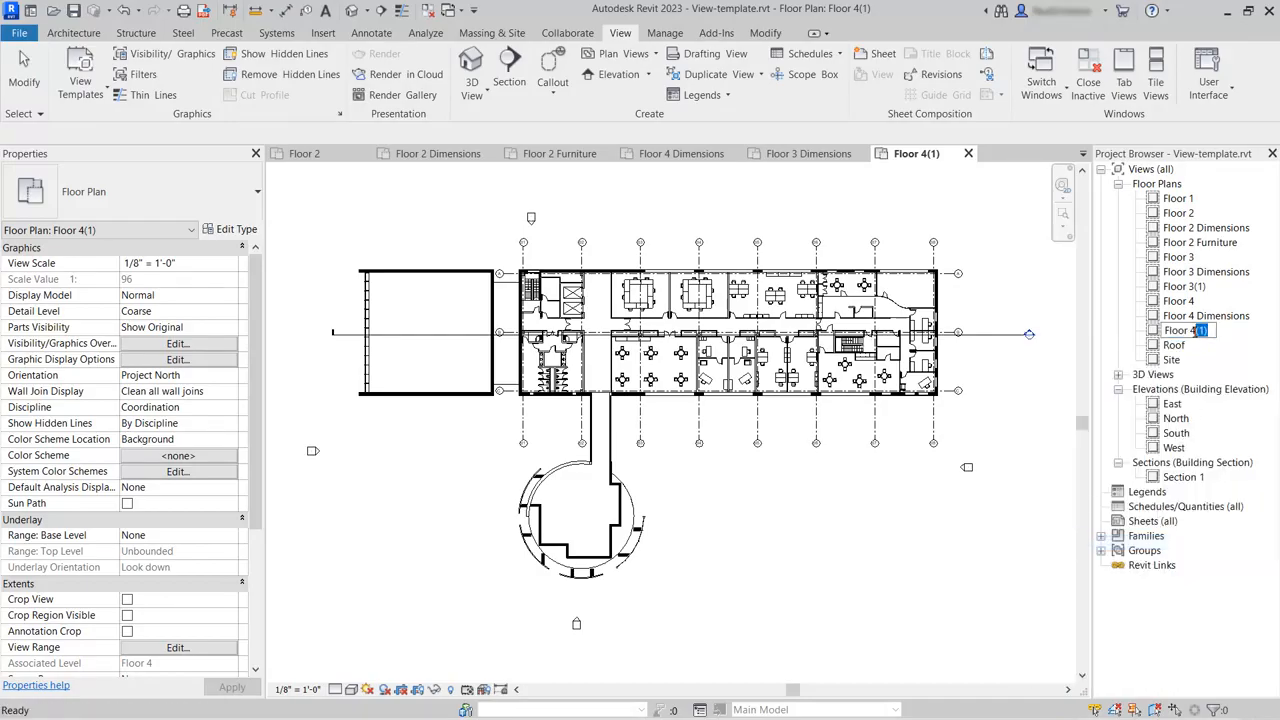
type("Furniture")
key("Return")
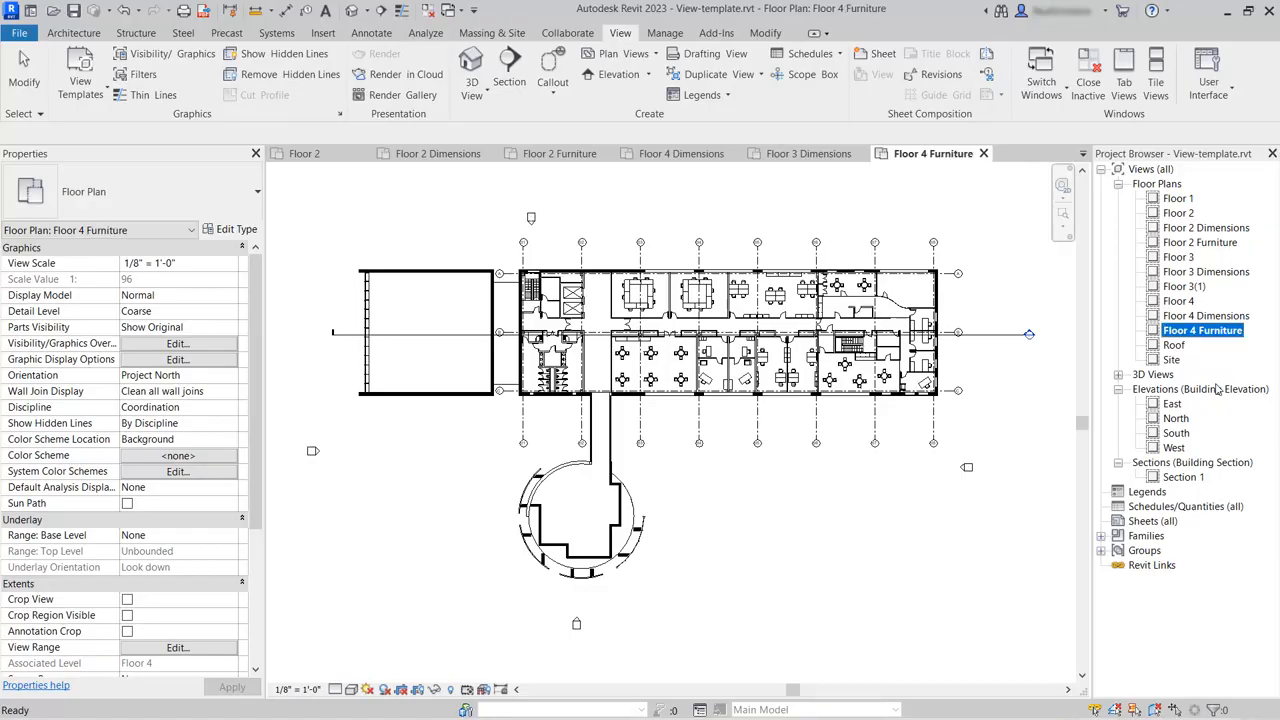
Rename the duplicate Floor 3(1) floor plan view as "Floor 3 Furniture"
right_click(1196, 289)
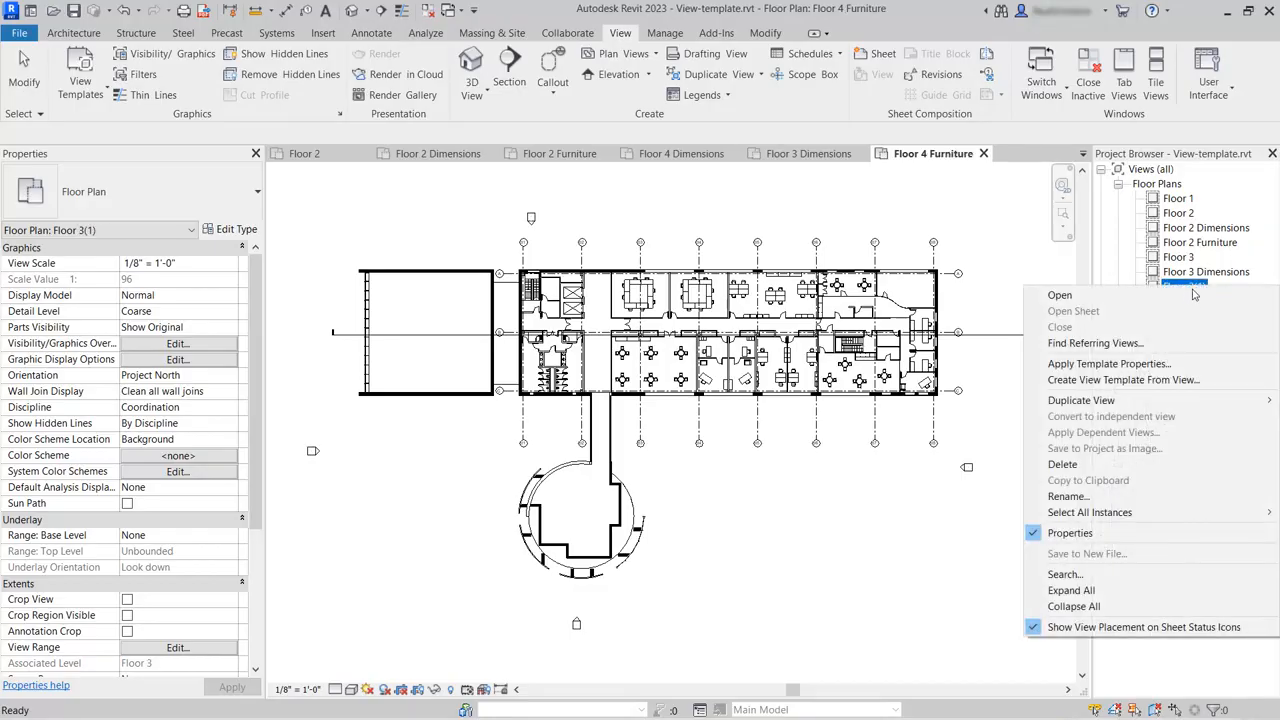
left_click(1150, 497)
left_click_drag(1198, 287, 1223, 287)
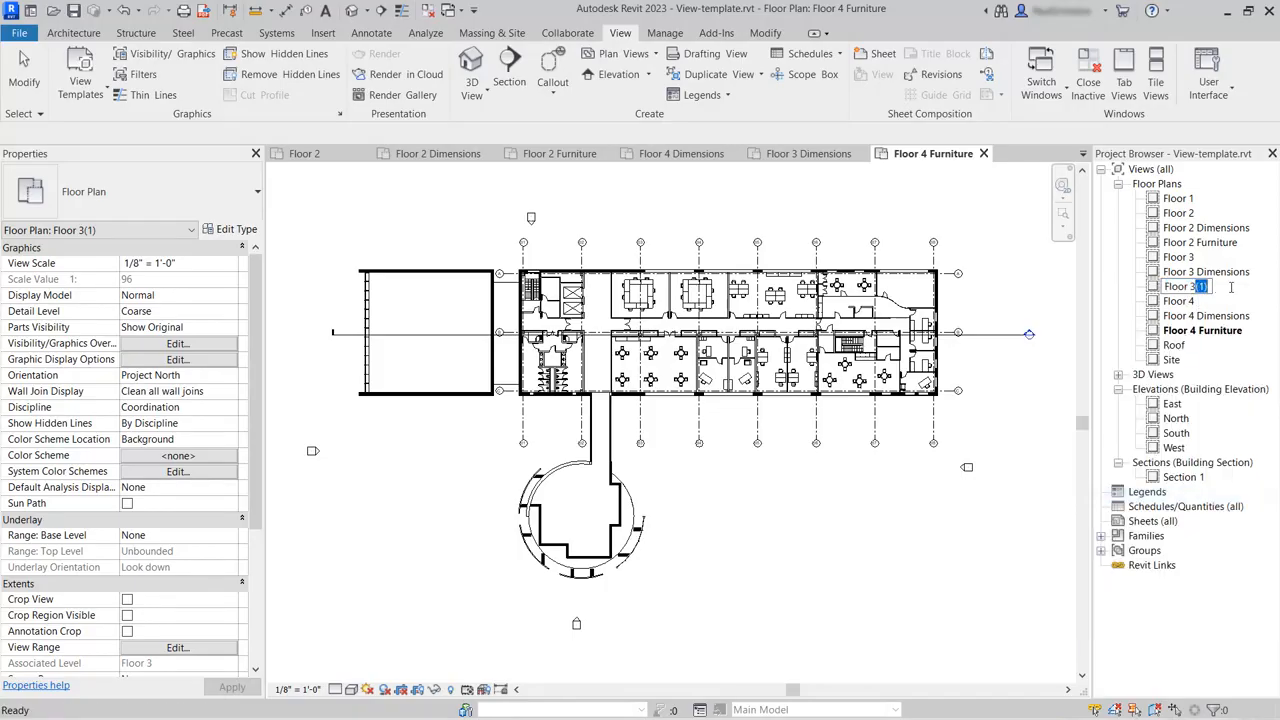
type("Furniture")
key("Return")
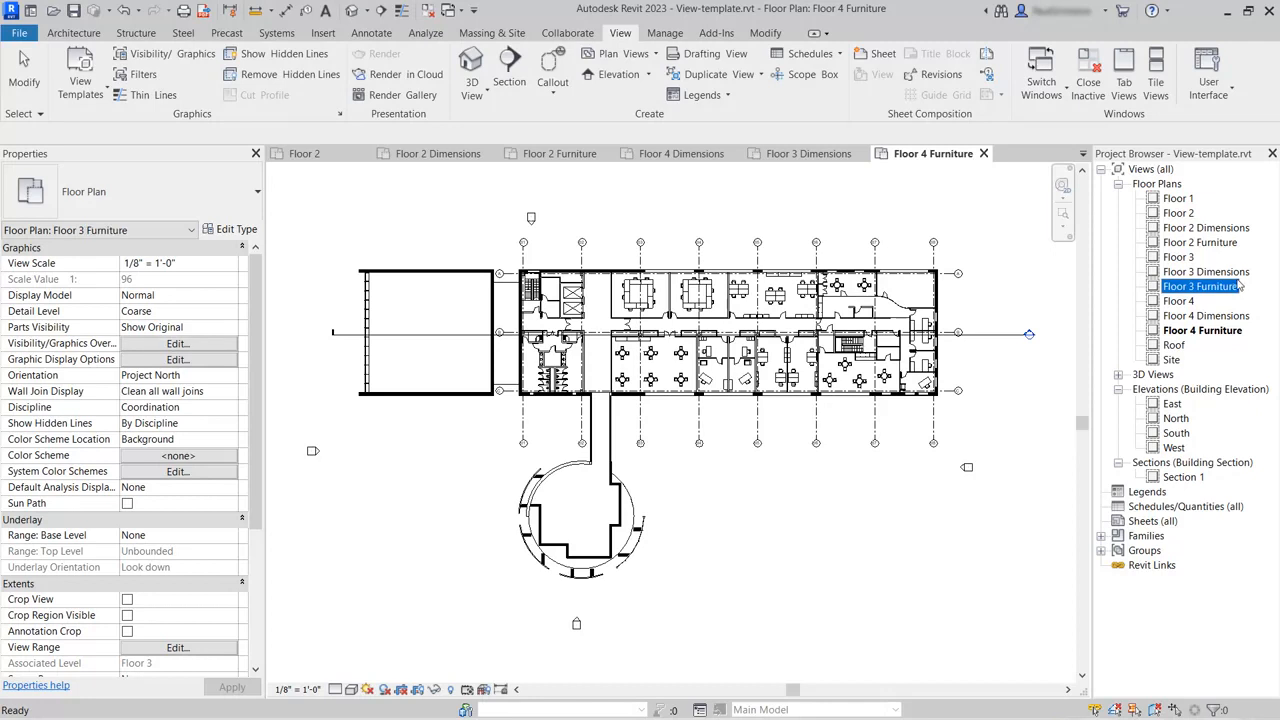
Assign the "Furniture Plan" view template to the Floor 4 Furniture view through its view properties
left_click(839, 469)
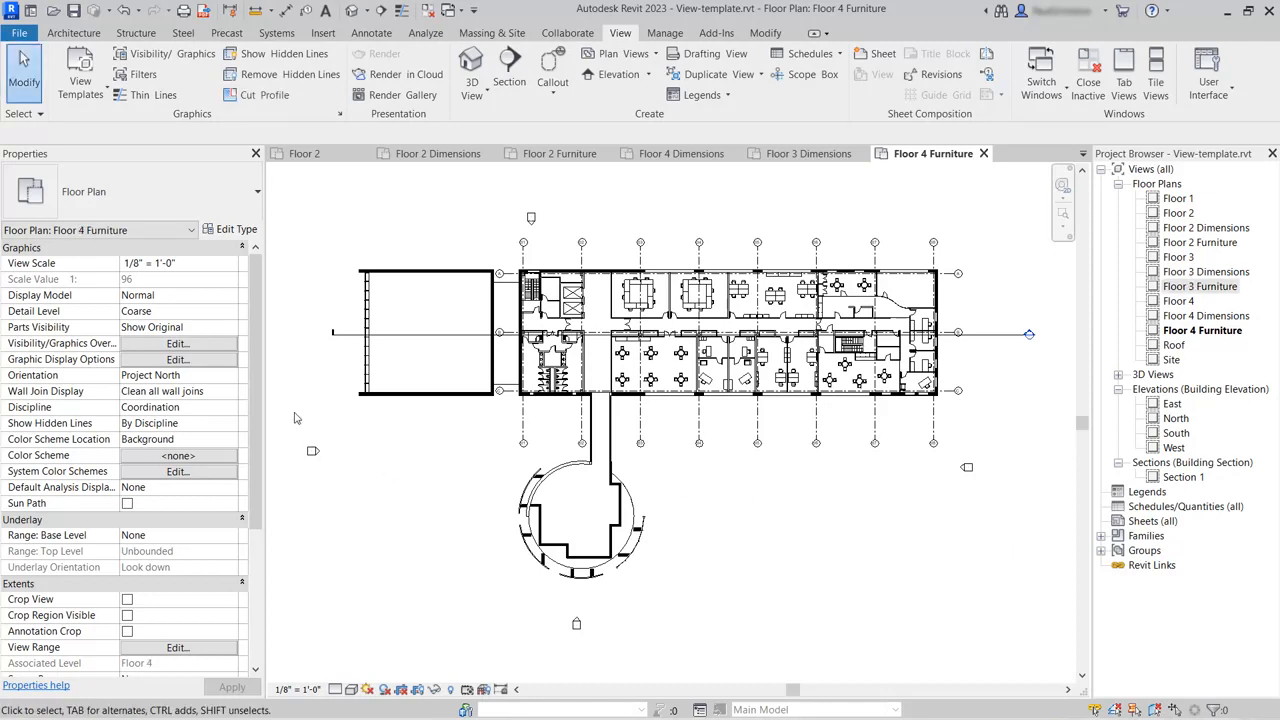
left_click_drag(256, 362, 257, 509)
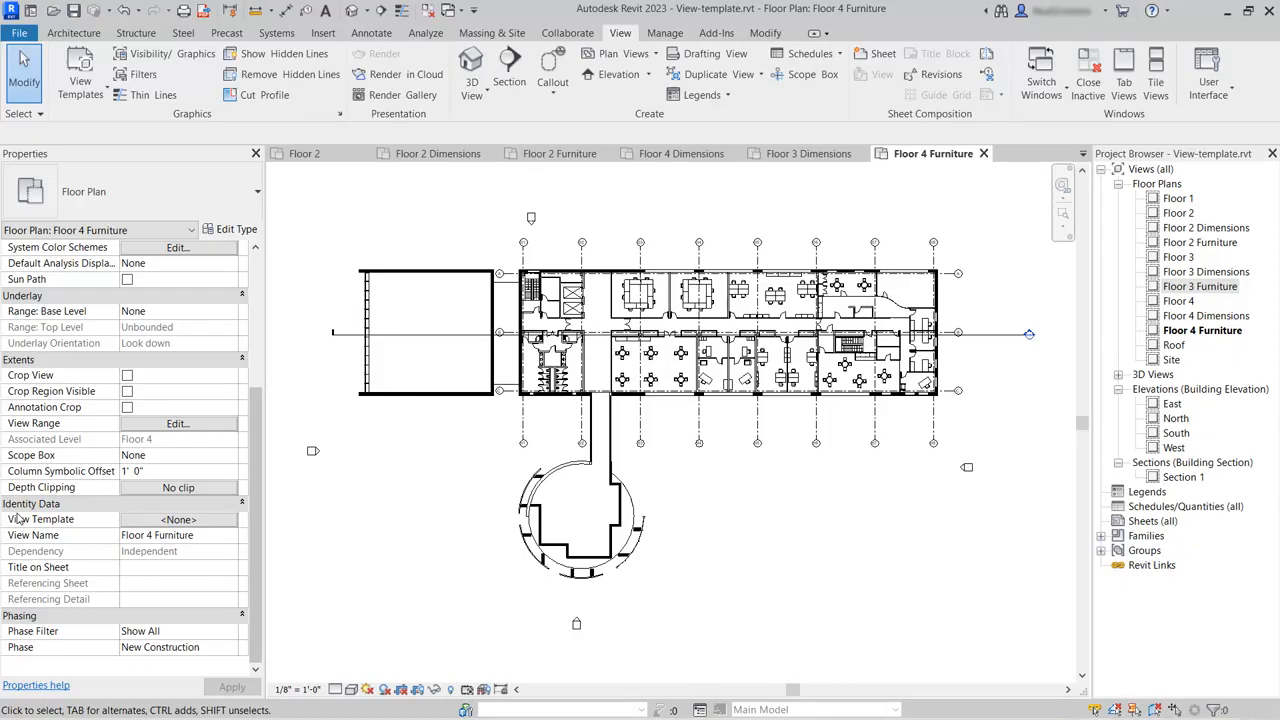
left_click(180, 520)
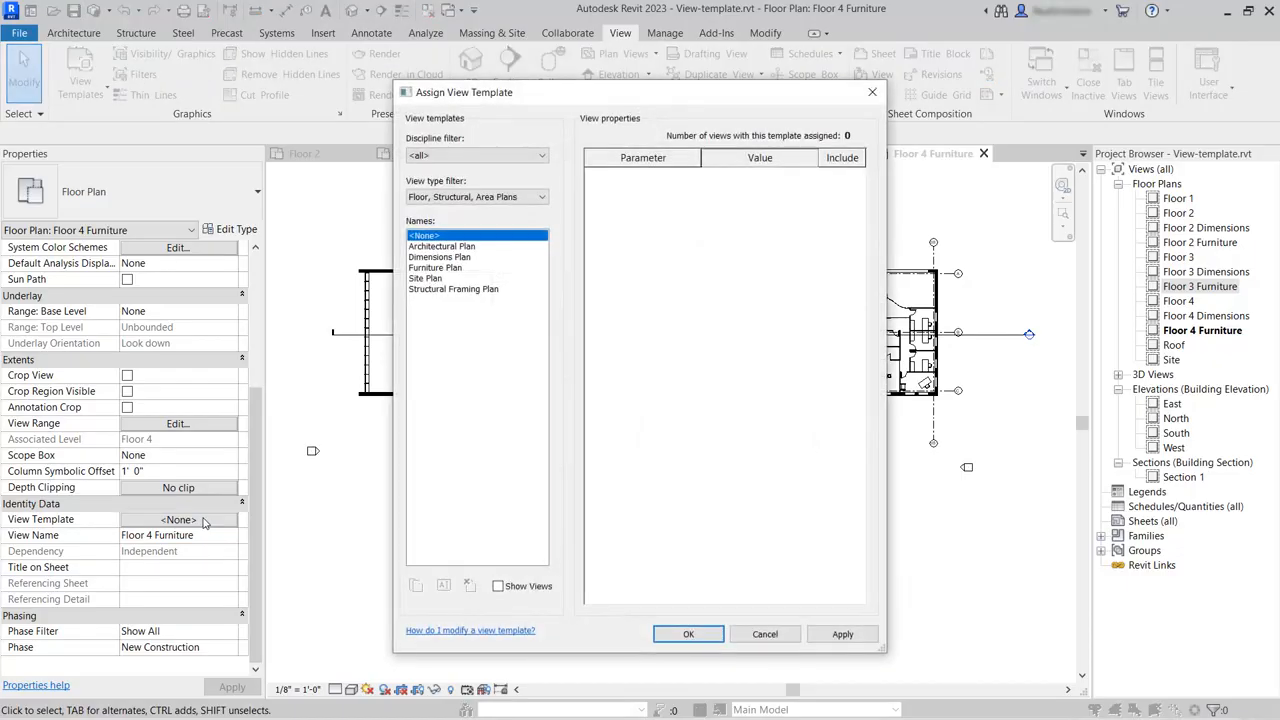
left_click(444, 268)
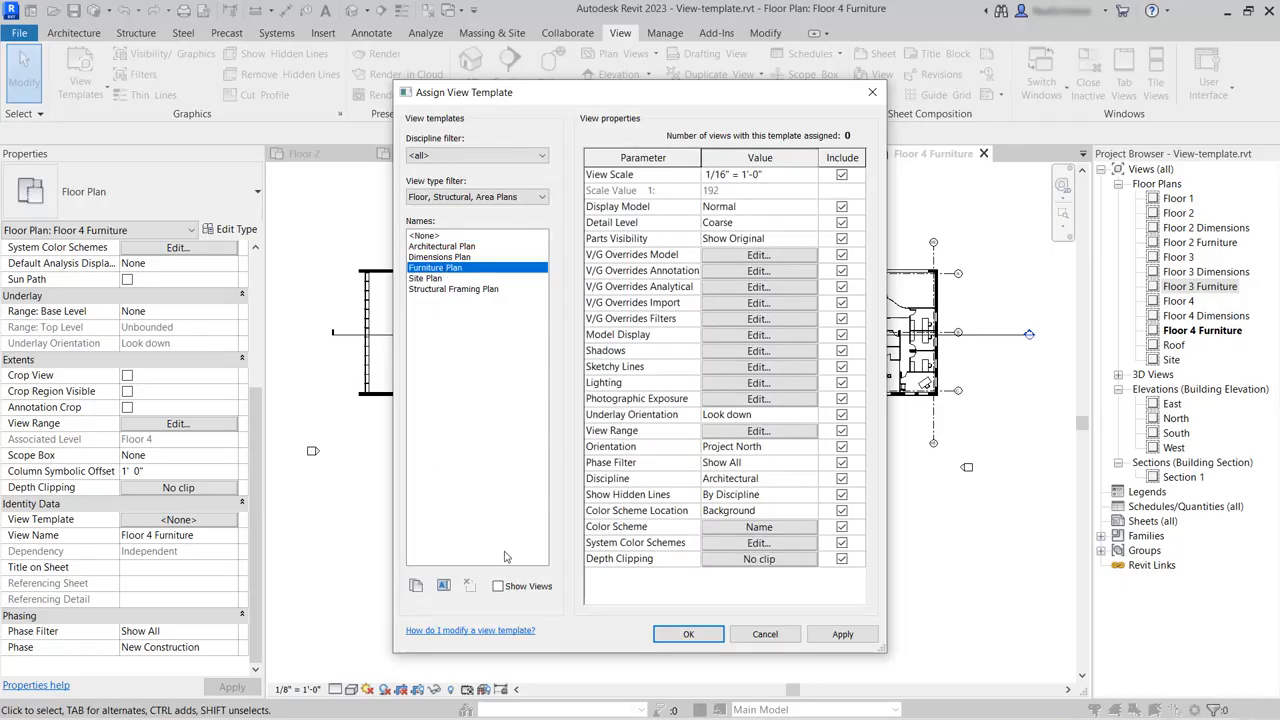
left_click(680, 632)
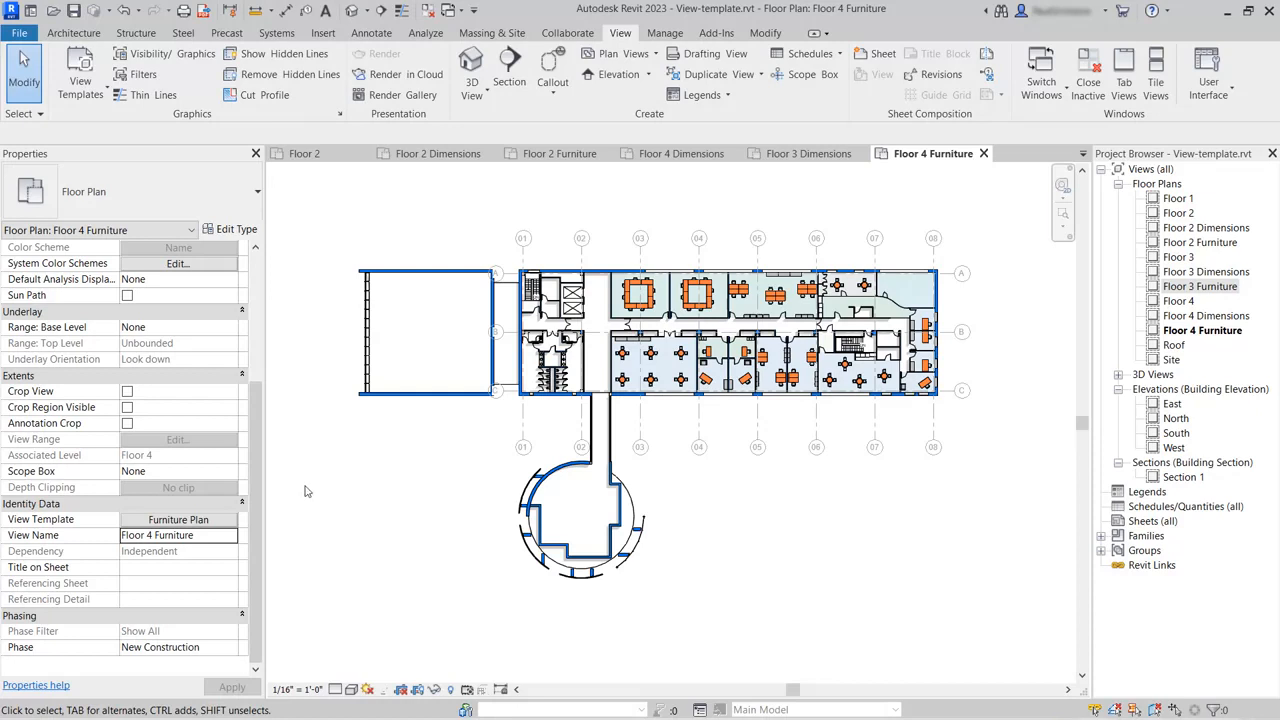
Inspect the visibility/graphics overrides of the Floor 4 Furniture view, leaving them unedited
left_click_drag(250, 417, 254, 272)
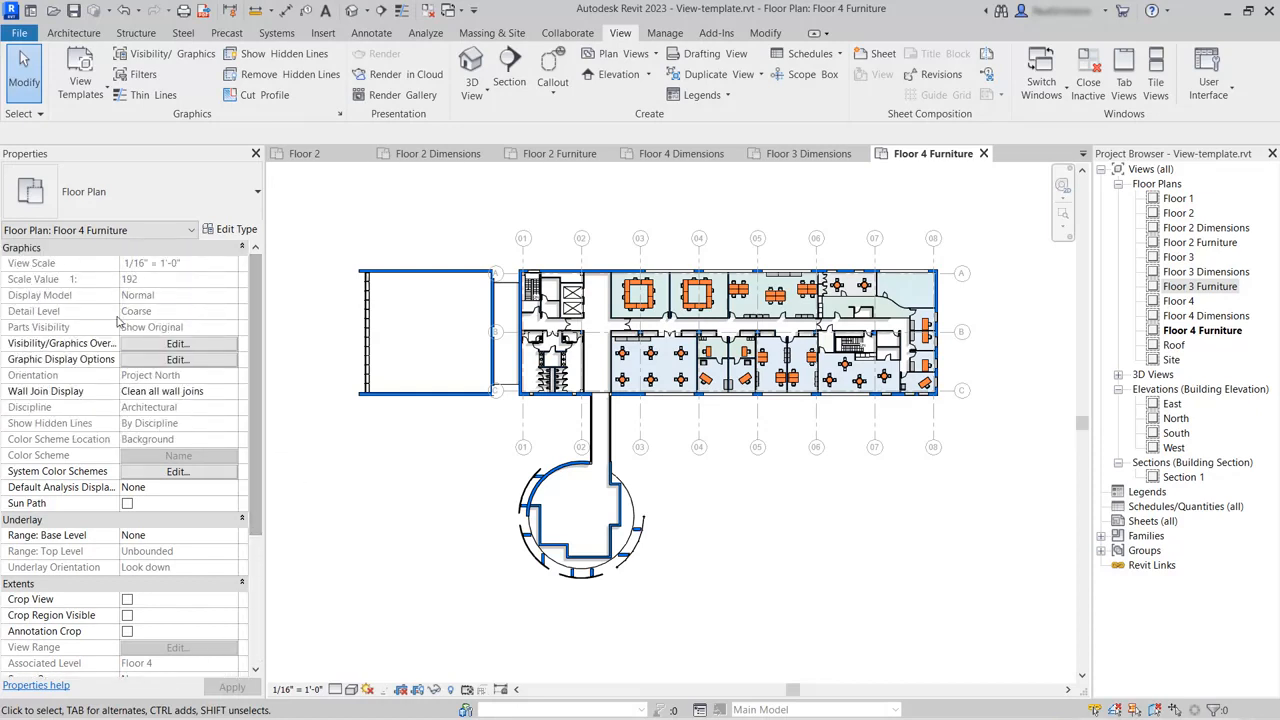
left_click(167, 346)
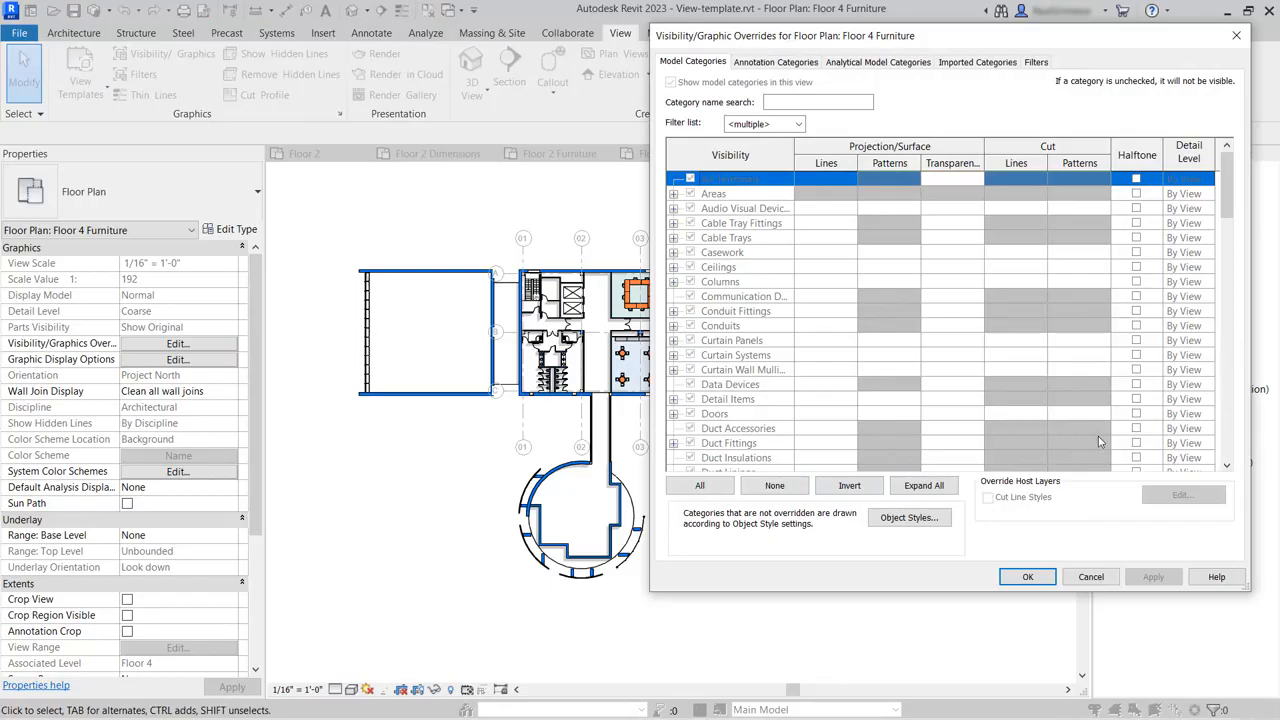
left_click(1091, 577)
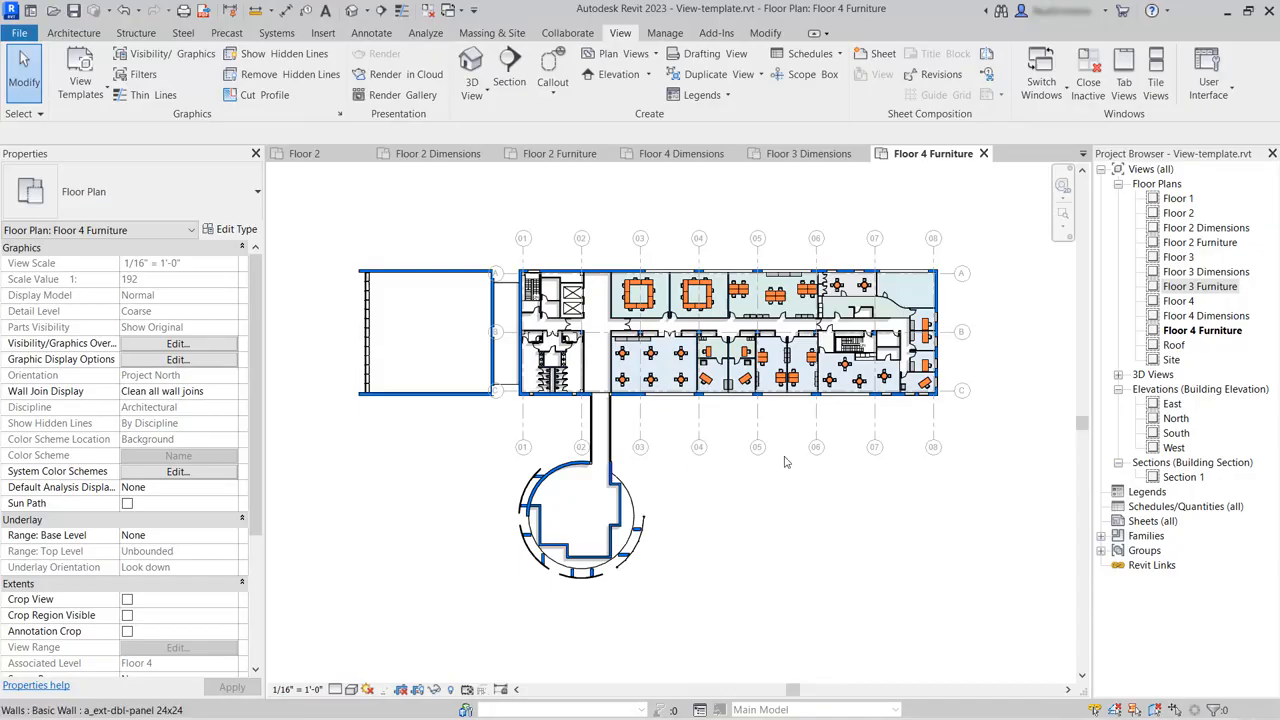
Open the Floor 3 Furniture view and assign the "Furniture Plan" view template to it
left_click(1190, 288)
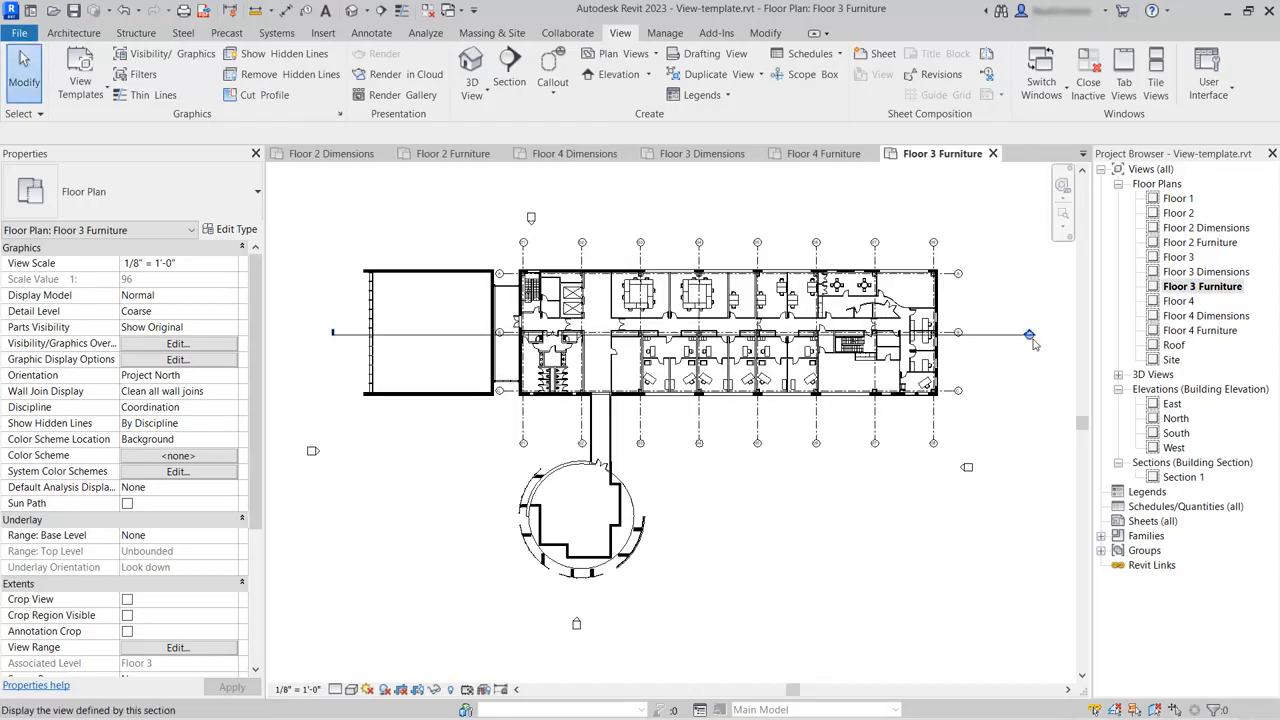
left_click_drag(262, 486, 265, 620)
left_click(207, 521)
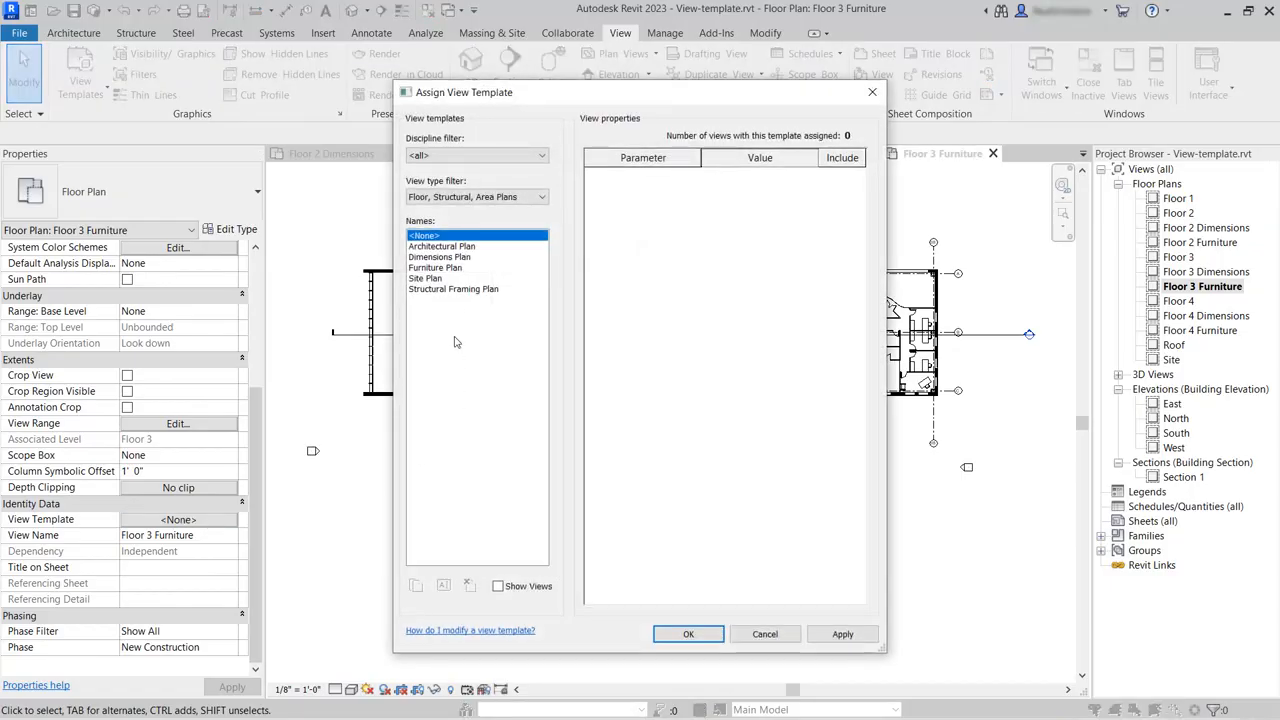
left_click(449, 267)
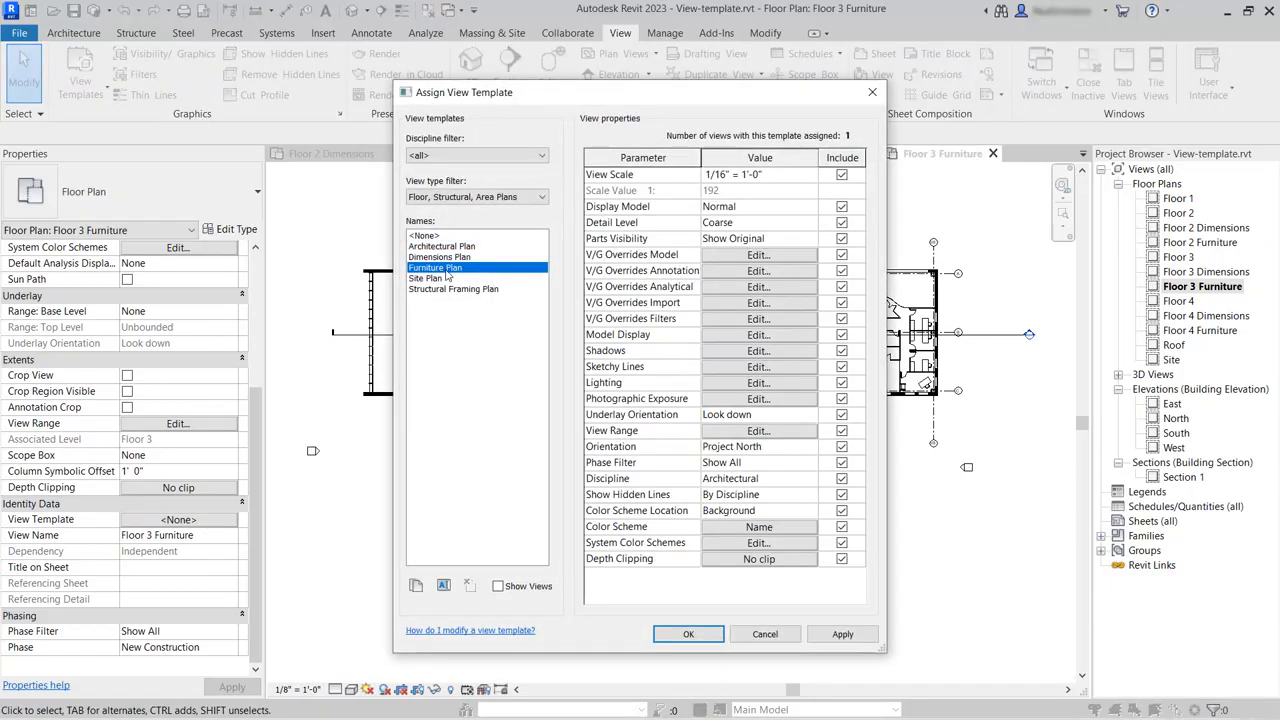
left_click(688, 634)
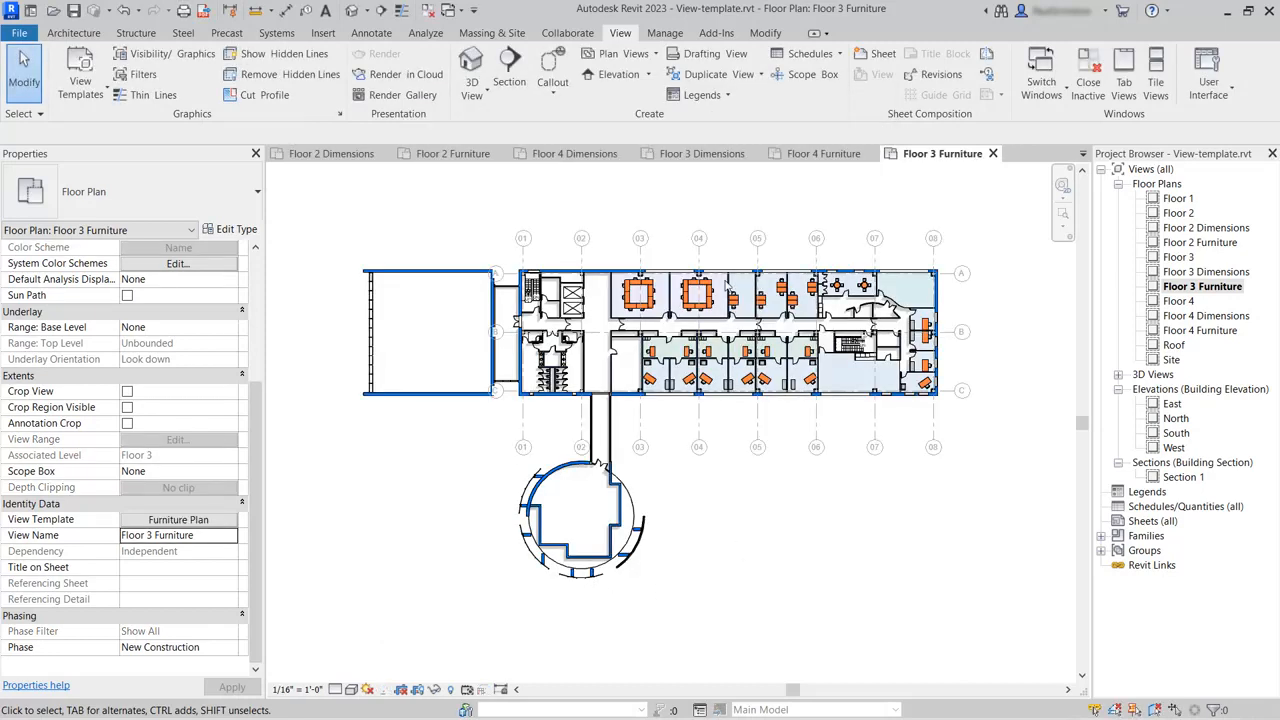
Switch to the Floor 2 Furniture view and assign the "Furniture Plan" view template to it
left_click(452, 158)
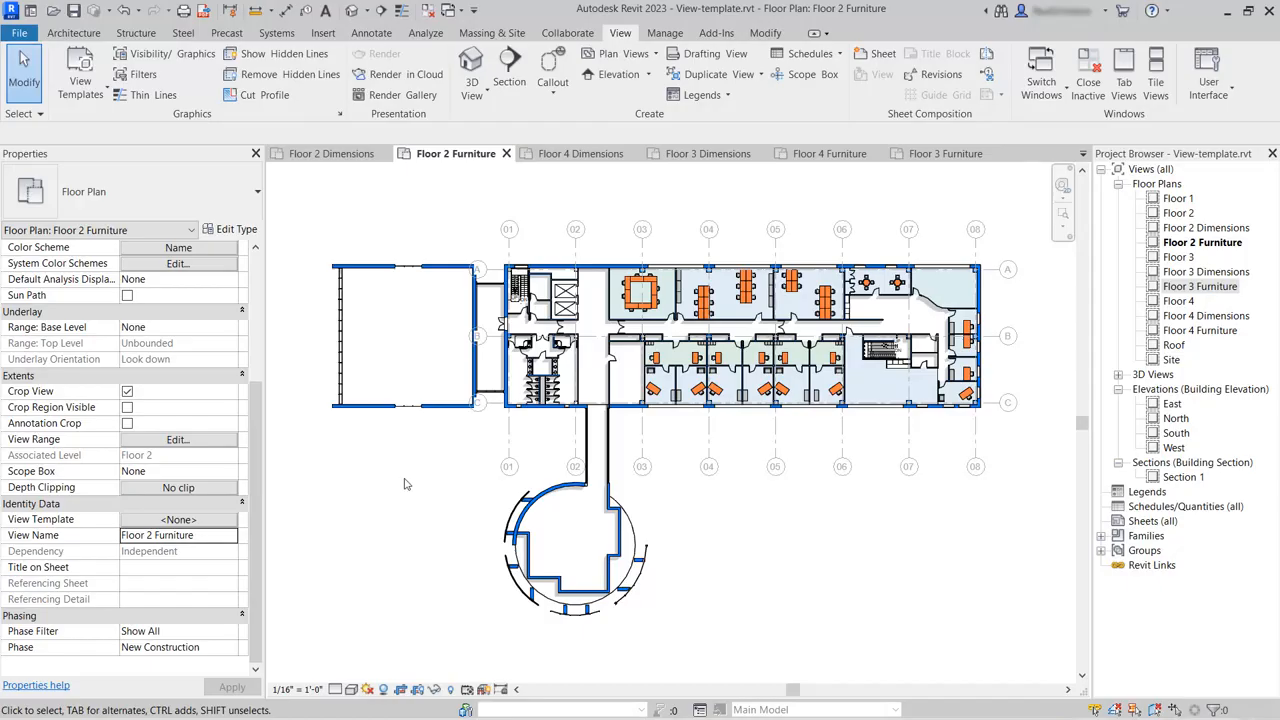
left_click(200, 520)
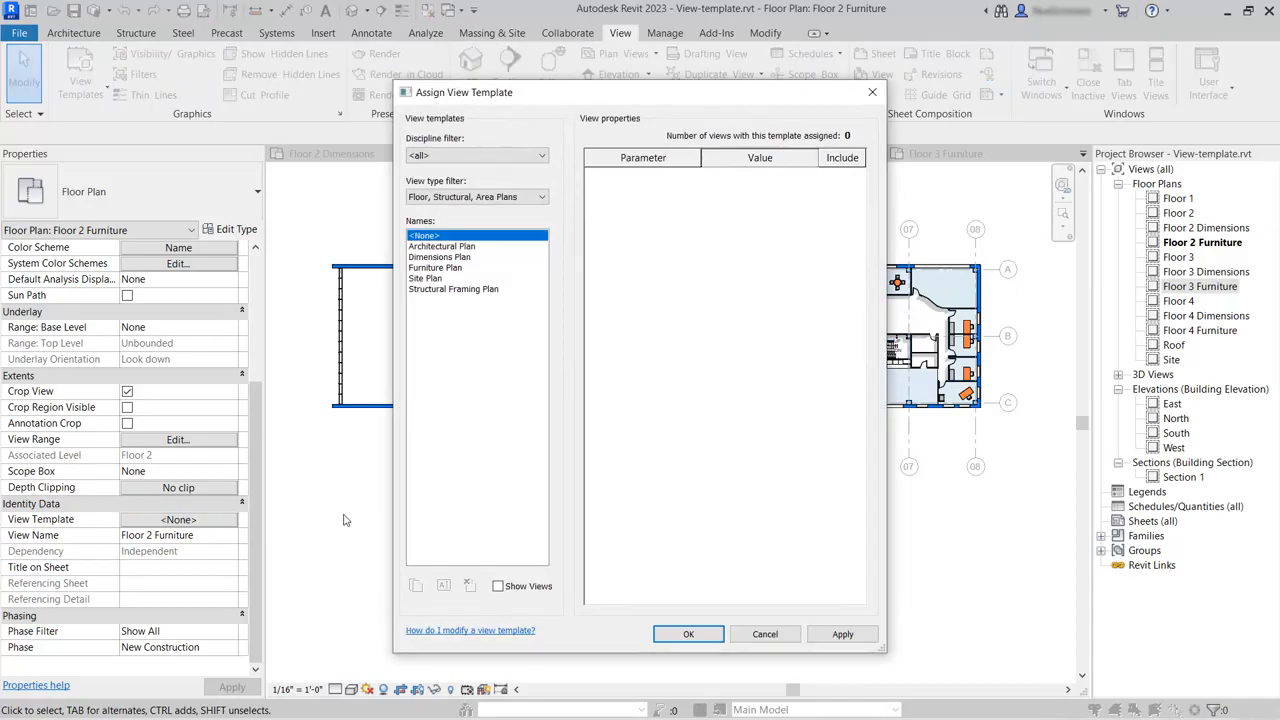
left_click(455, 268)
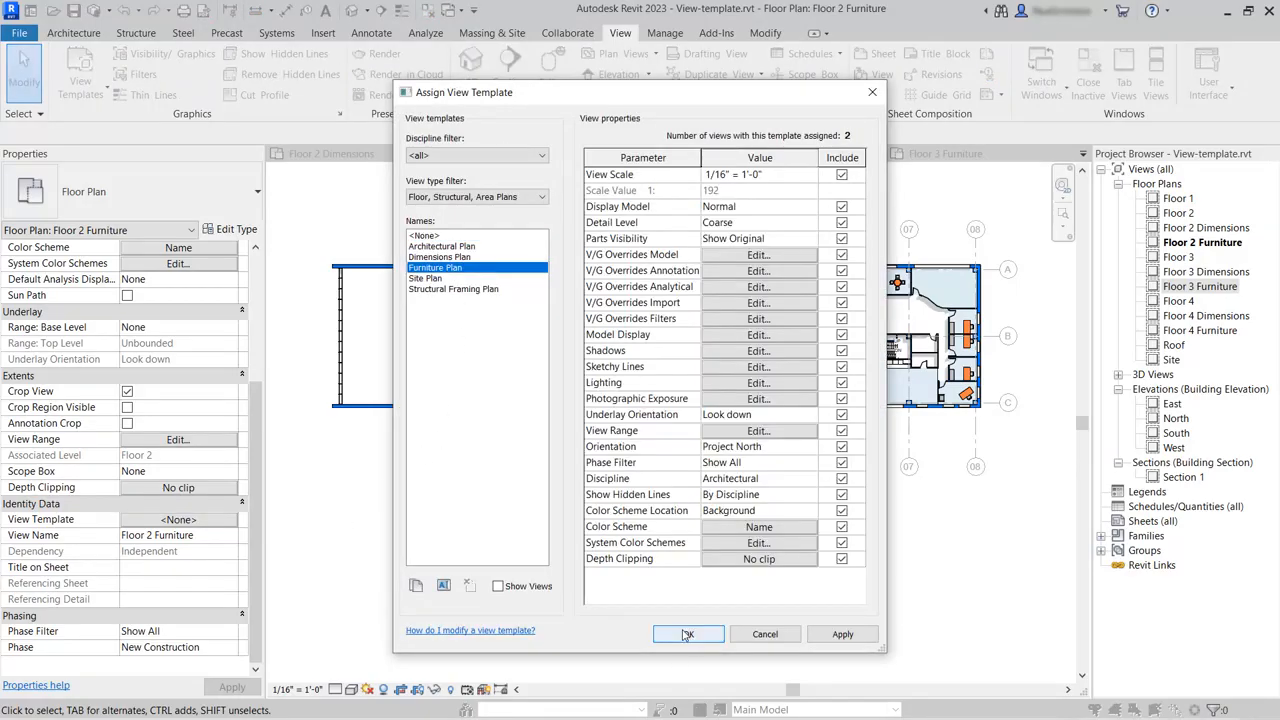
left_click(764, 636)
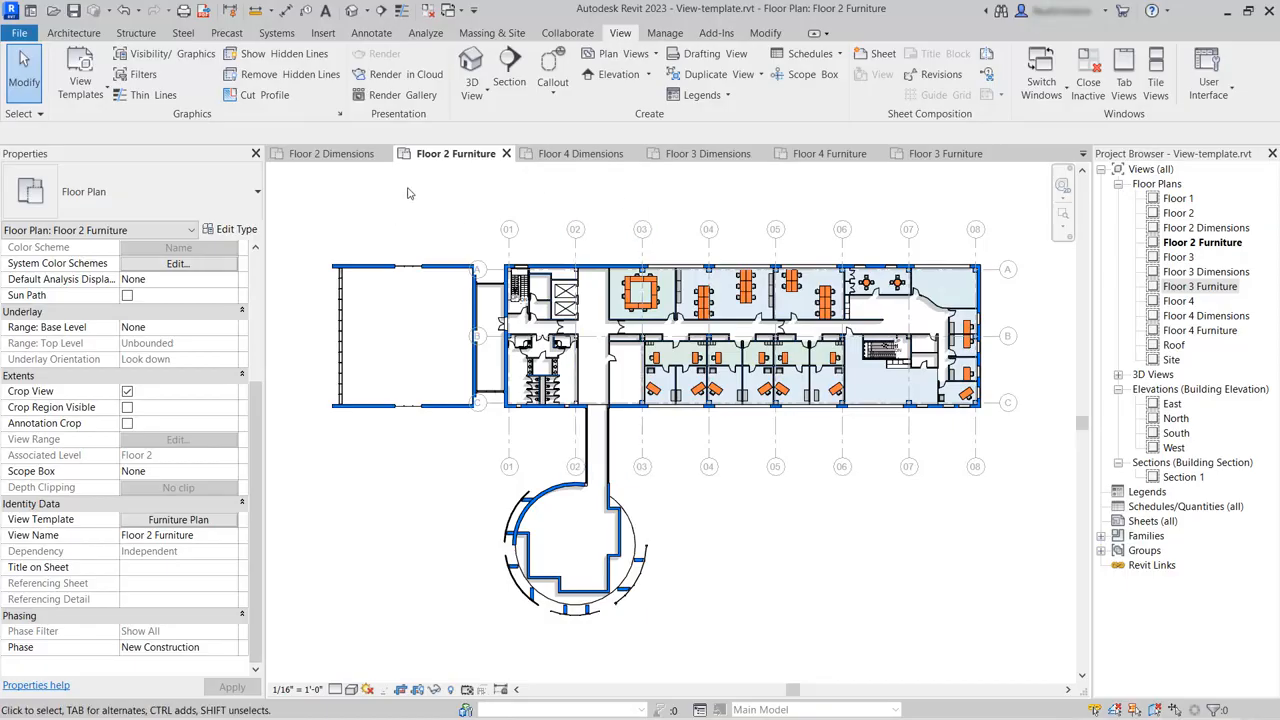
Close the Floor 2 view and the Floor 2, Floor 3 and Floor 4 Dimensions views, keeping only the furniture views open
left_click(384, 154)
left_click(613, 155)
left_click(613, 154)
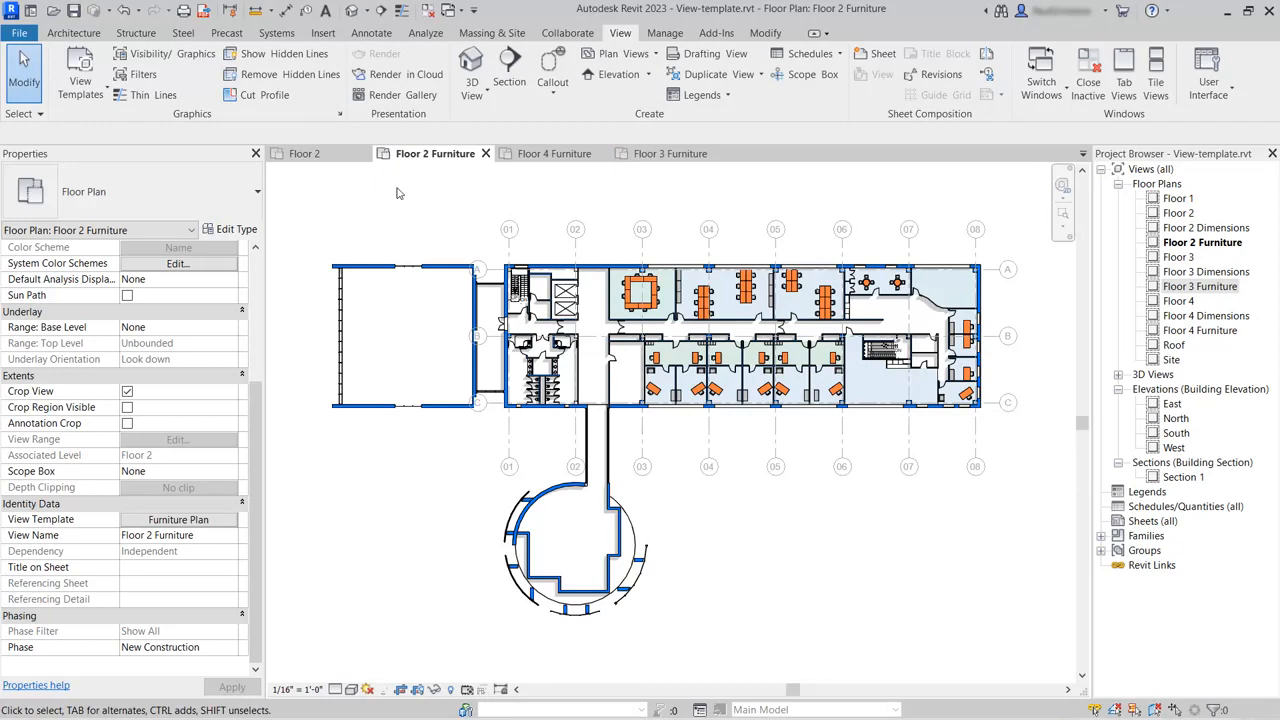
left_click(364, 154)
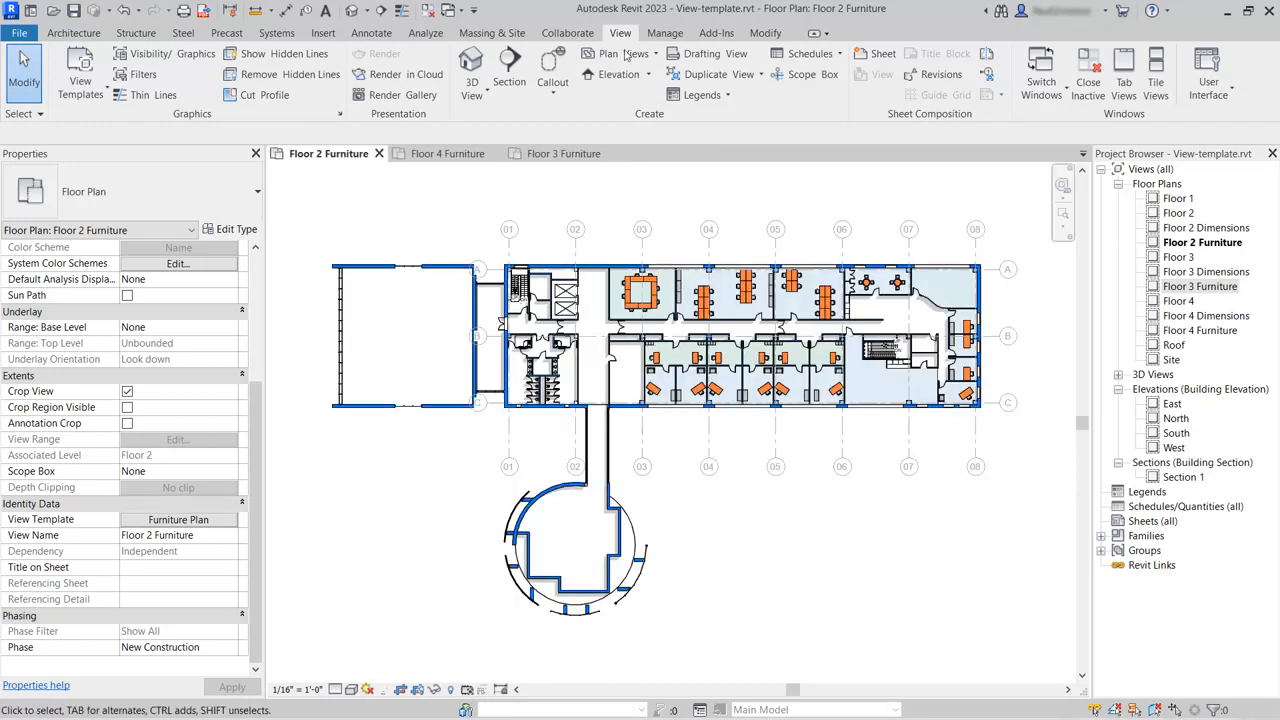
Tile the three open furniture views and fit each whole plan in its window
left_click(1157, 88)
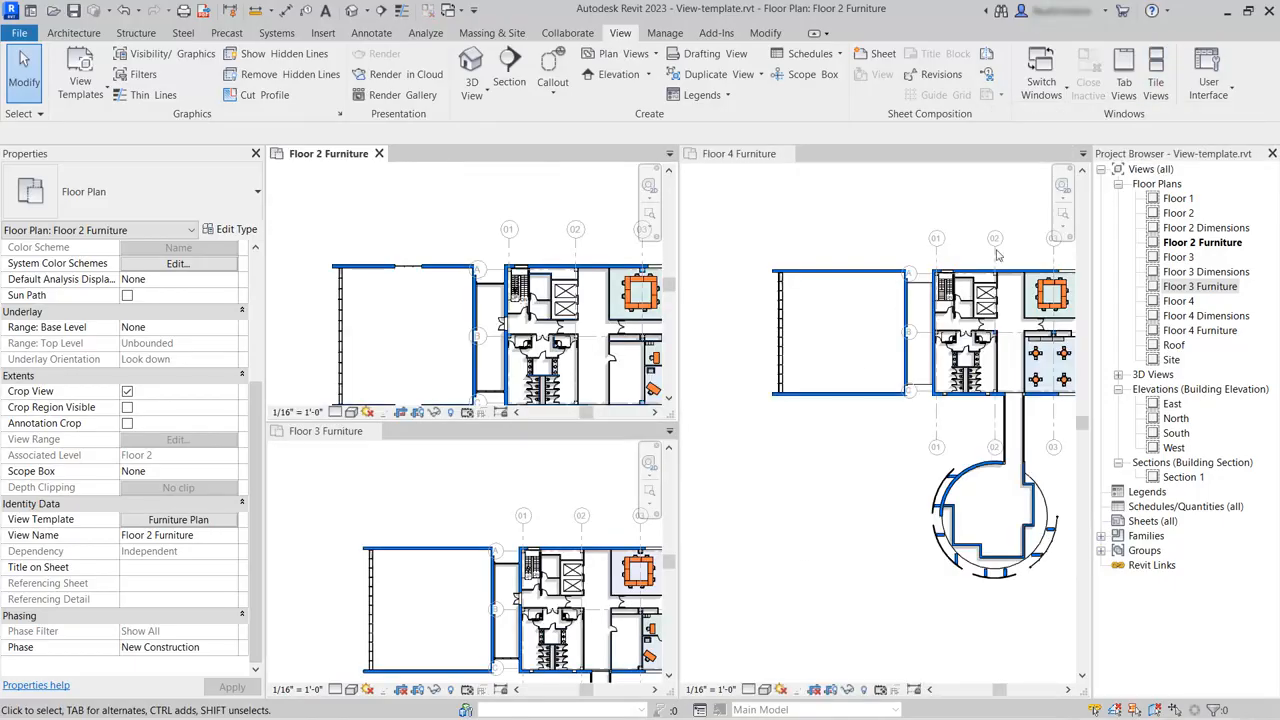
left_click(1064, 232)
left_click(1063, 228)
left_click(1130, 287)
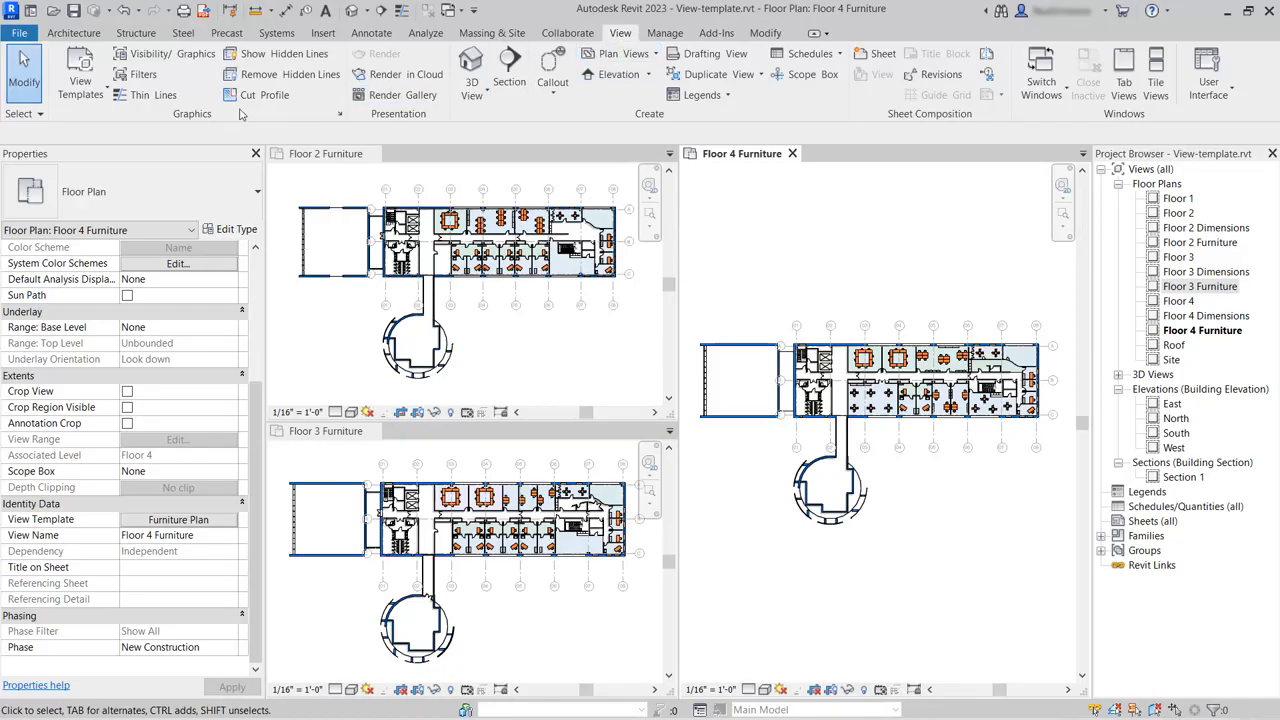
Open the view template manager and filter the templates to the "Floor, Structural, Area Plans" view type
left_click(93, 94)
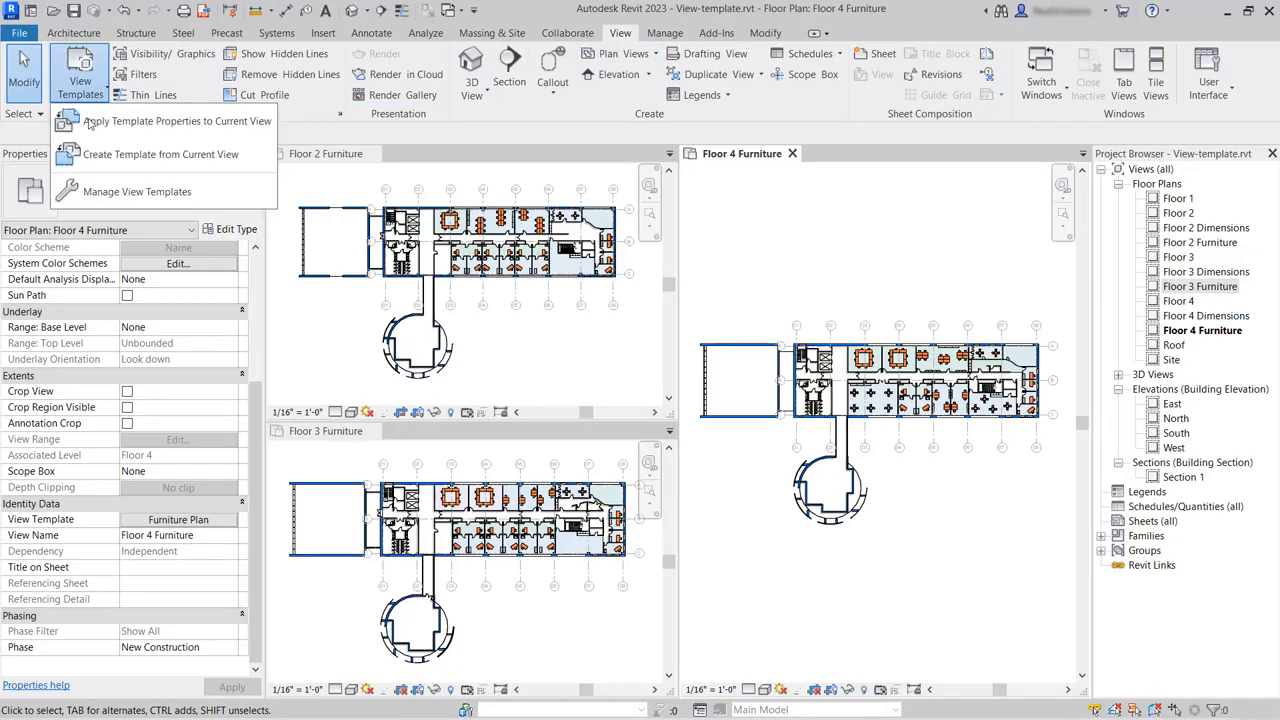
left_click(88, 191)
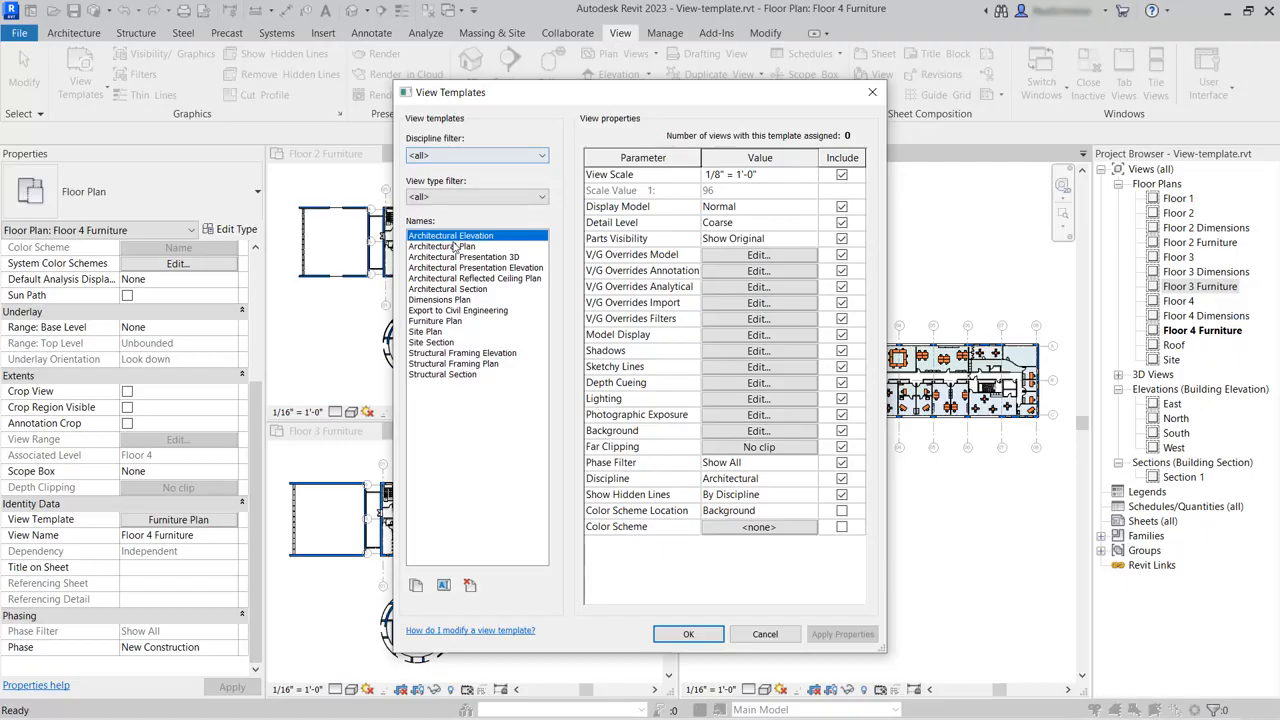
left_click(440, 197)
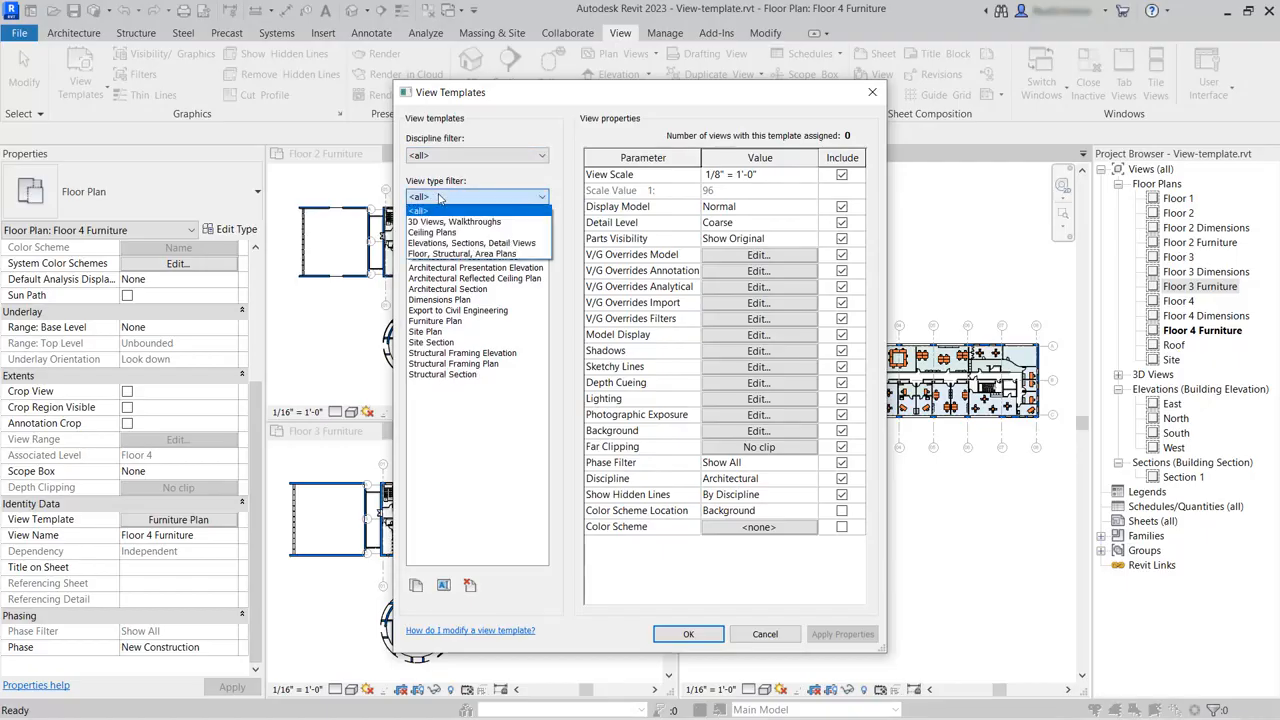
left_click(447, 254)
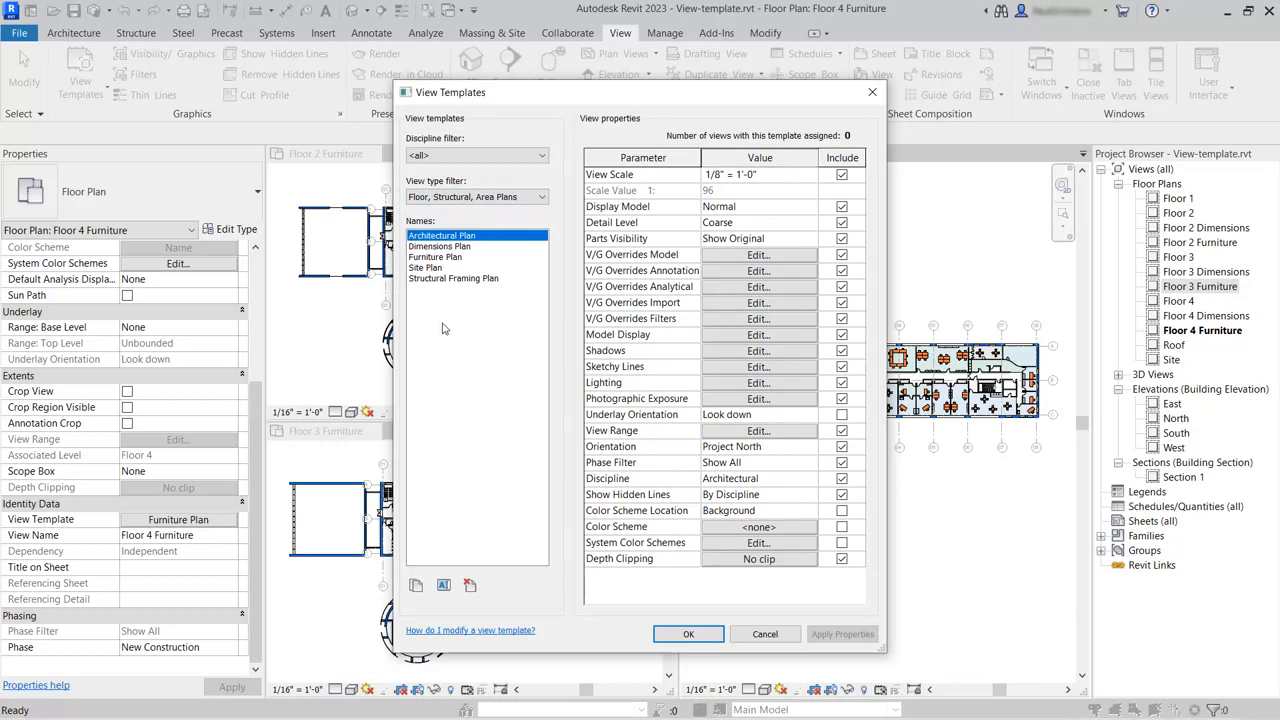
In the Furniture Plan template, set the Desks and Tables filter's surface foreground pattern color to green and save the template
left_click(446, 257)
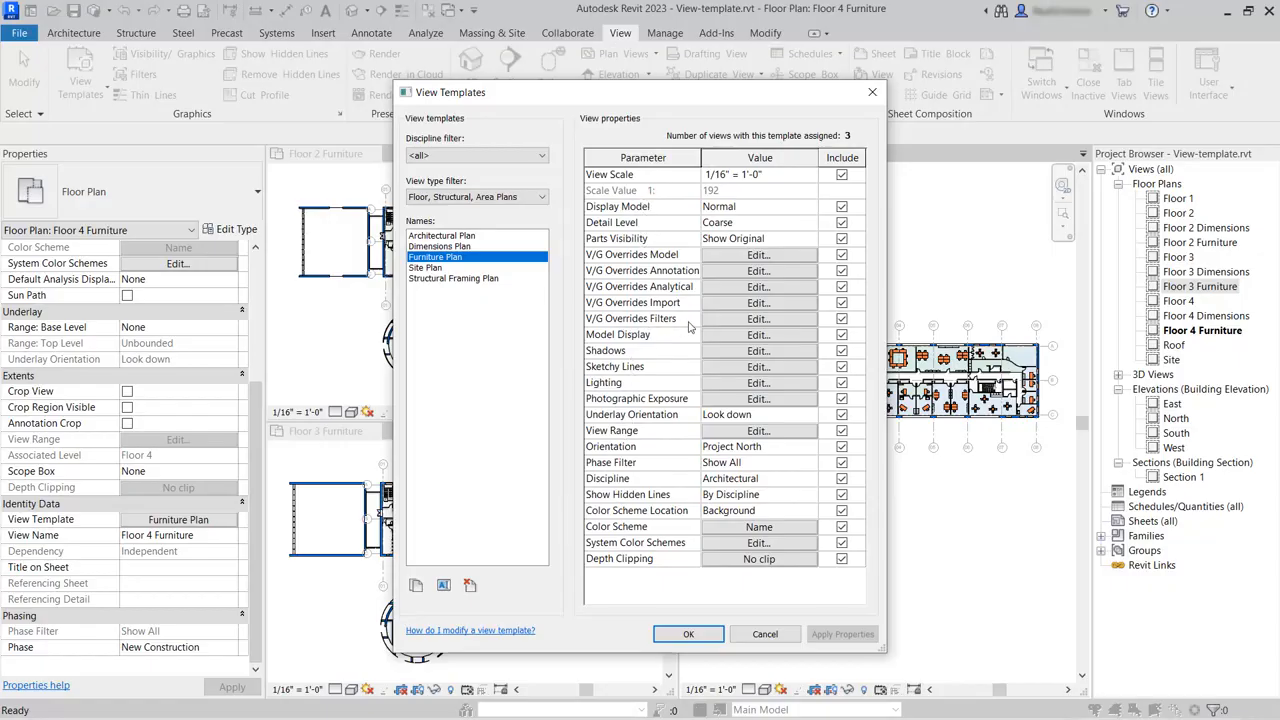
left_click(758, 319)
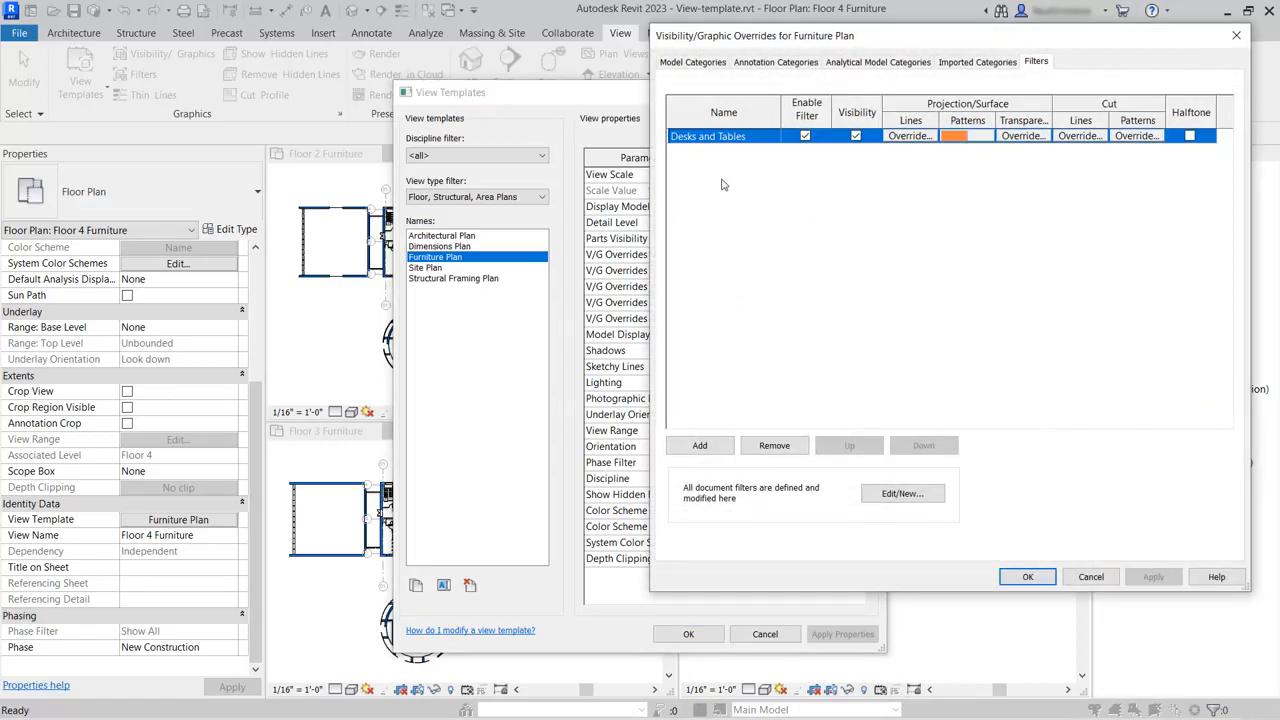
left_click(958, 137)
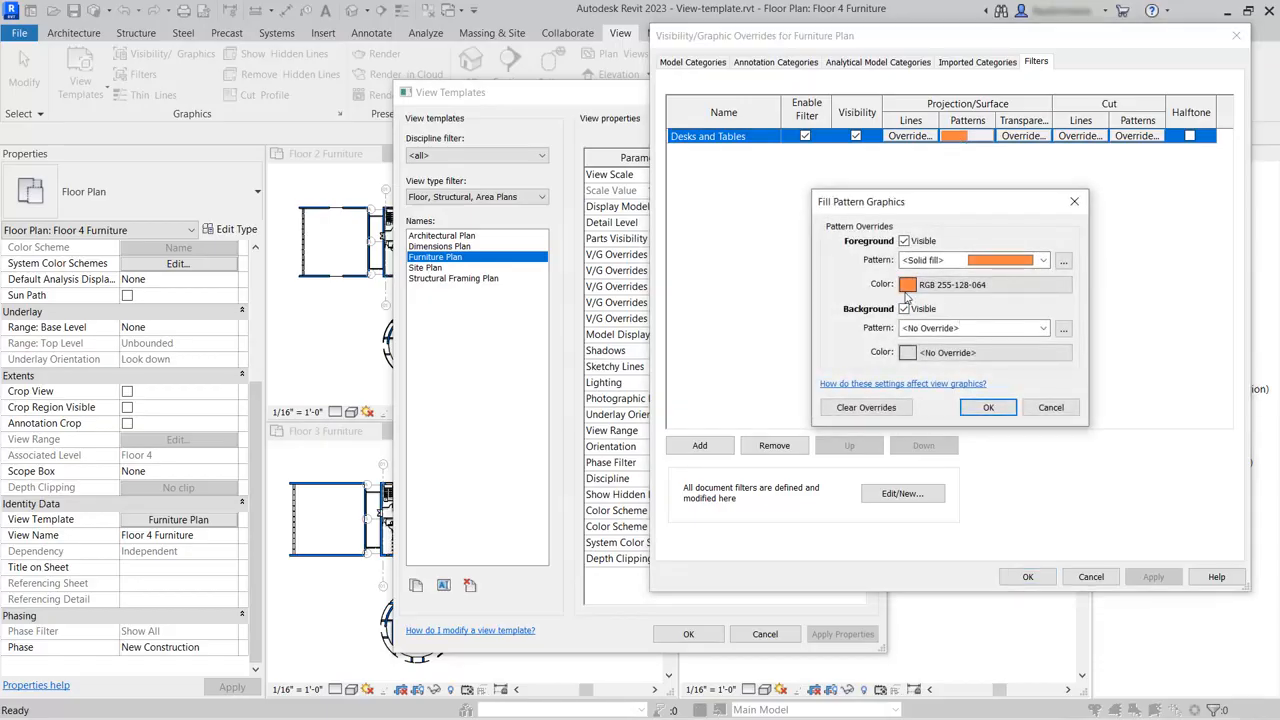
left_click(909, 285)
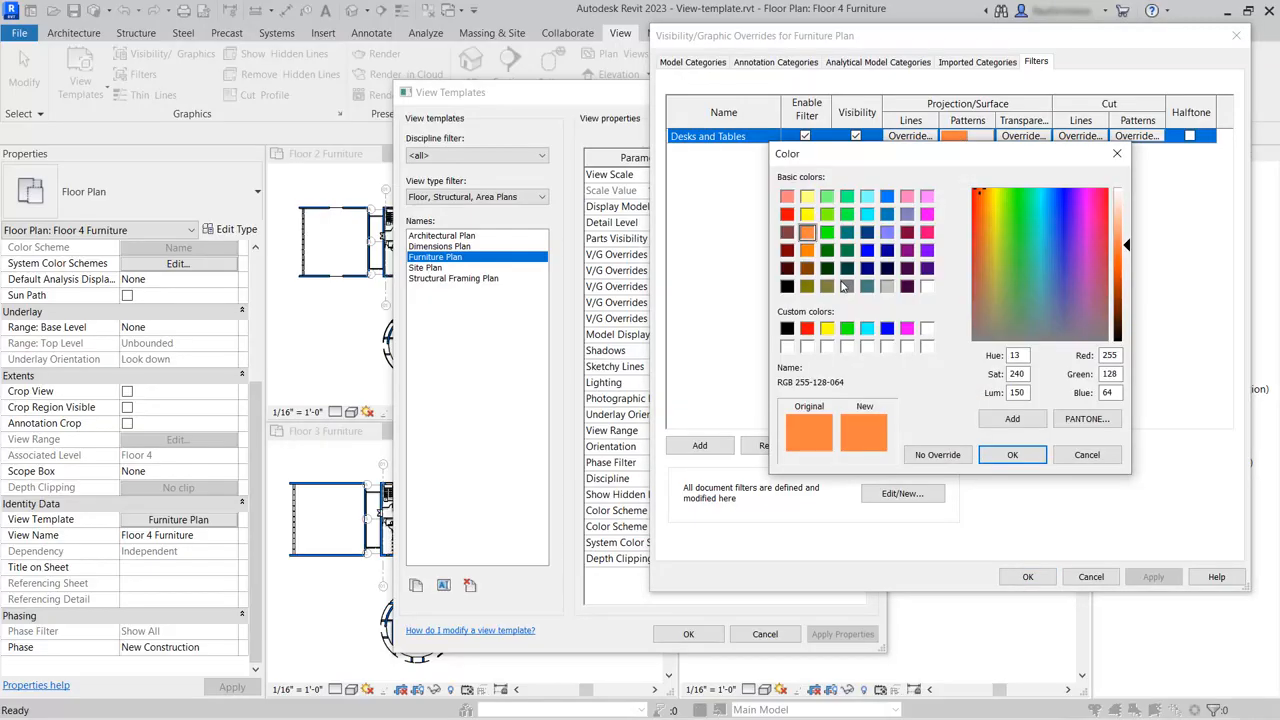
left_click(828, 232)
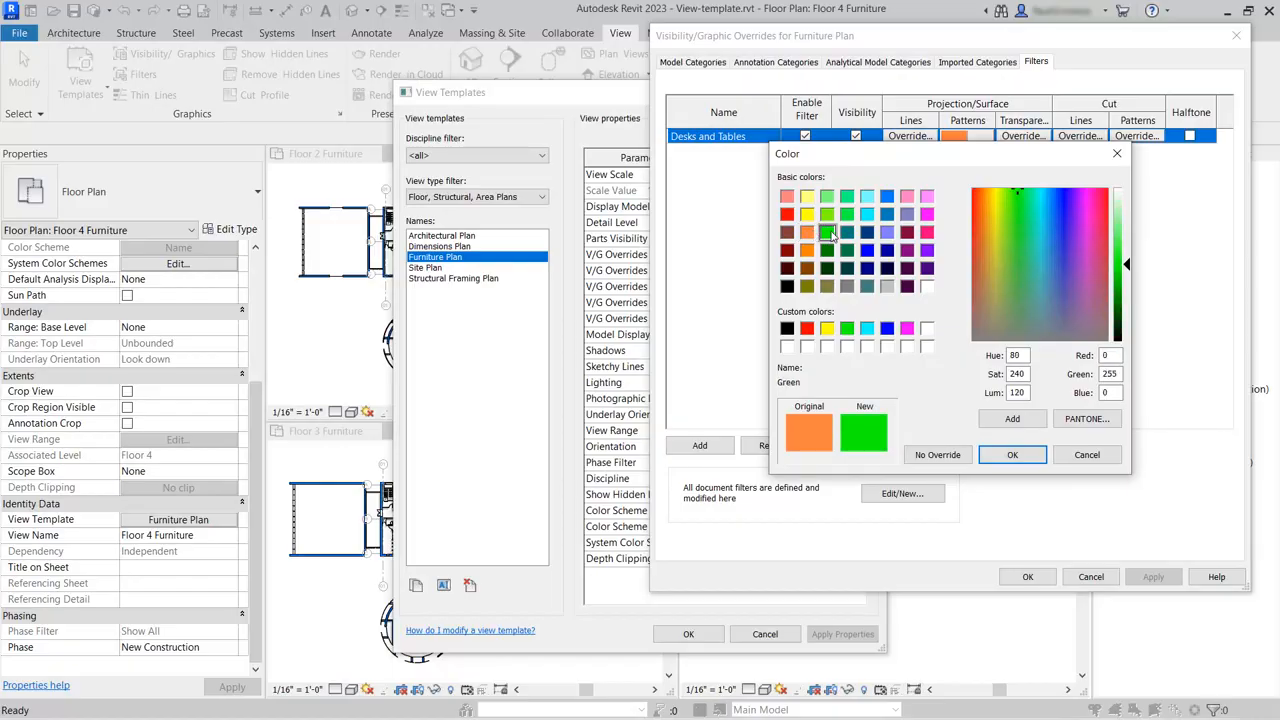
left_click(1013, 455)
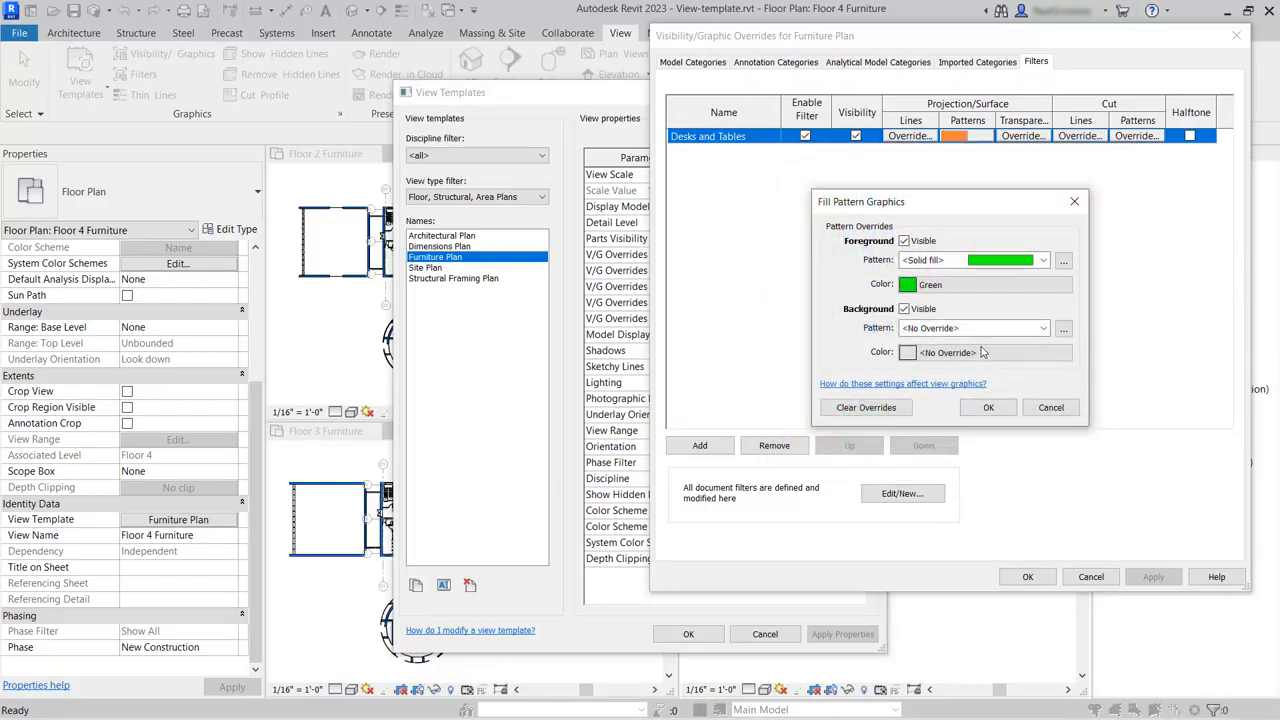
left_click(985, 410)
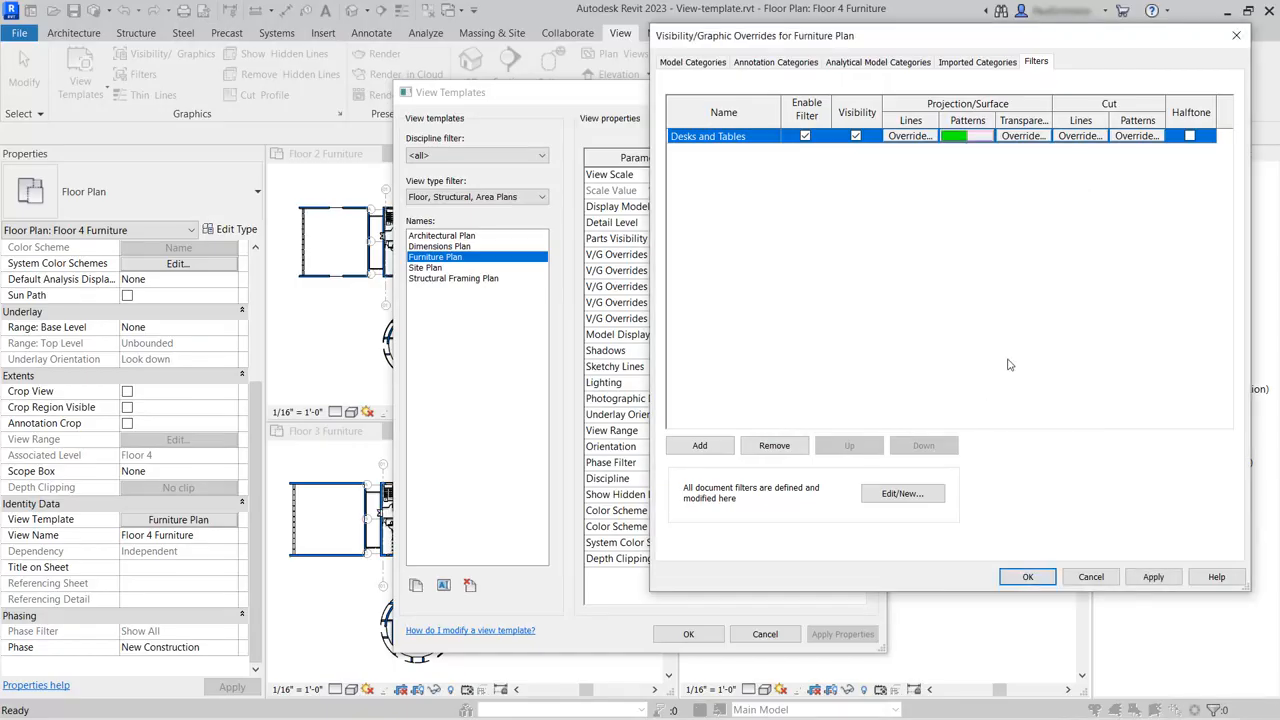
left_click(1027, 577)
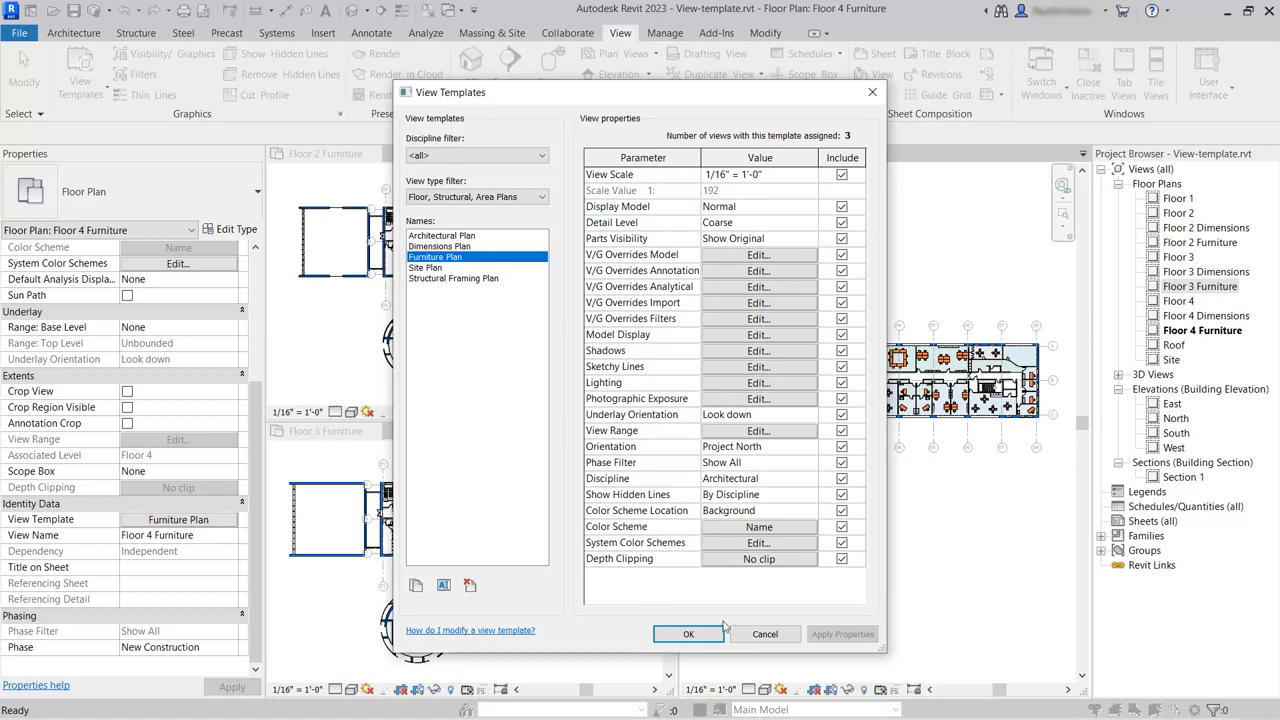
left_click(689, 635)
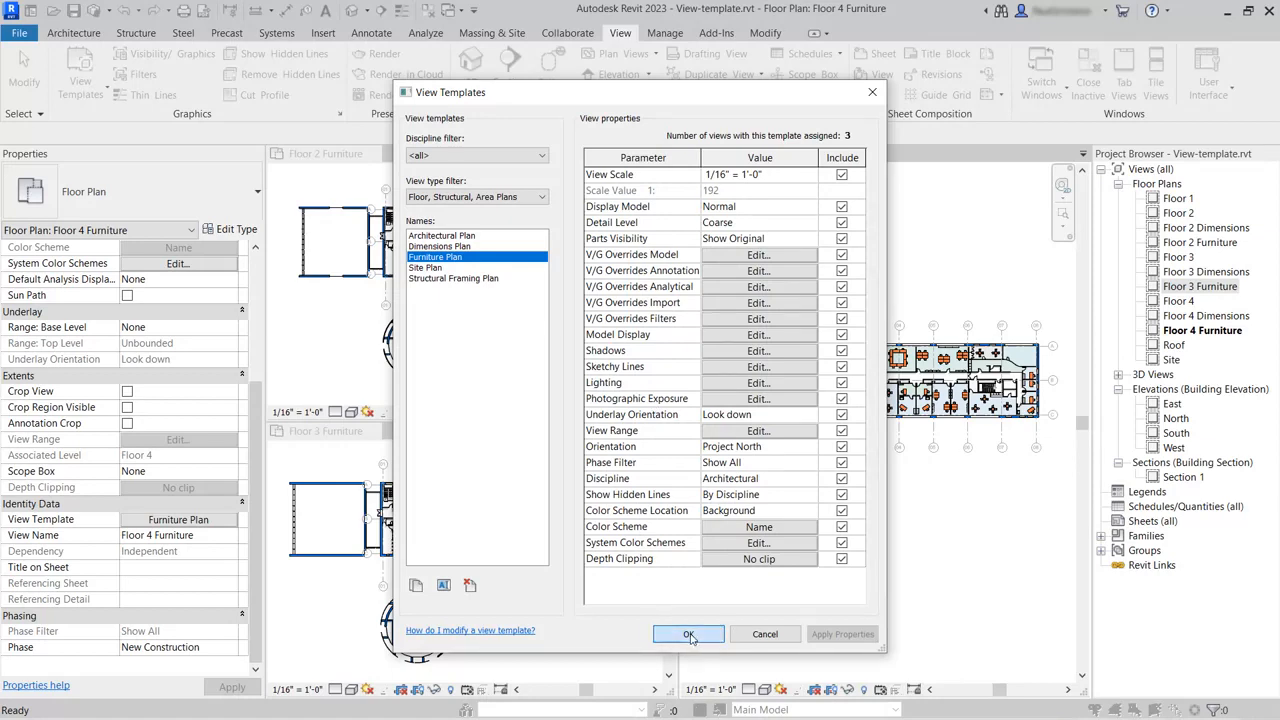